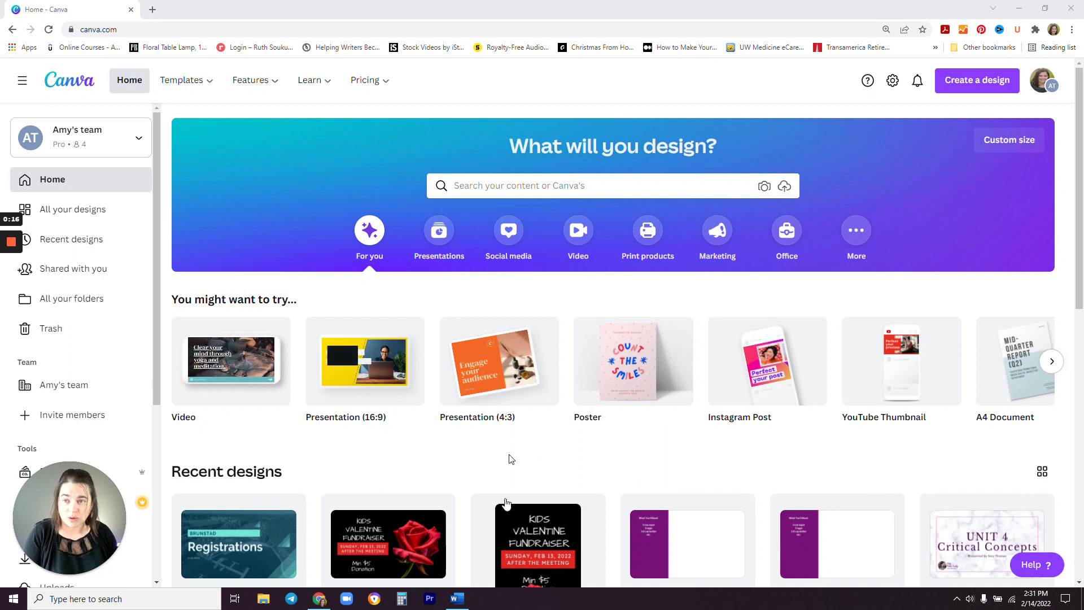
- Create a new blank Presentation (16:9) design at 1920 × 1080 px
{"action": "mouse_move", "coordinate": [347, 334]}
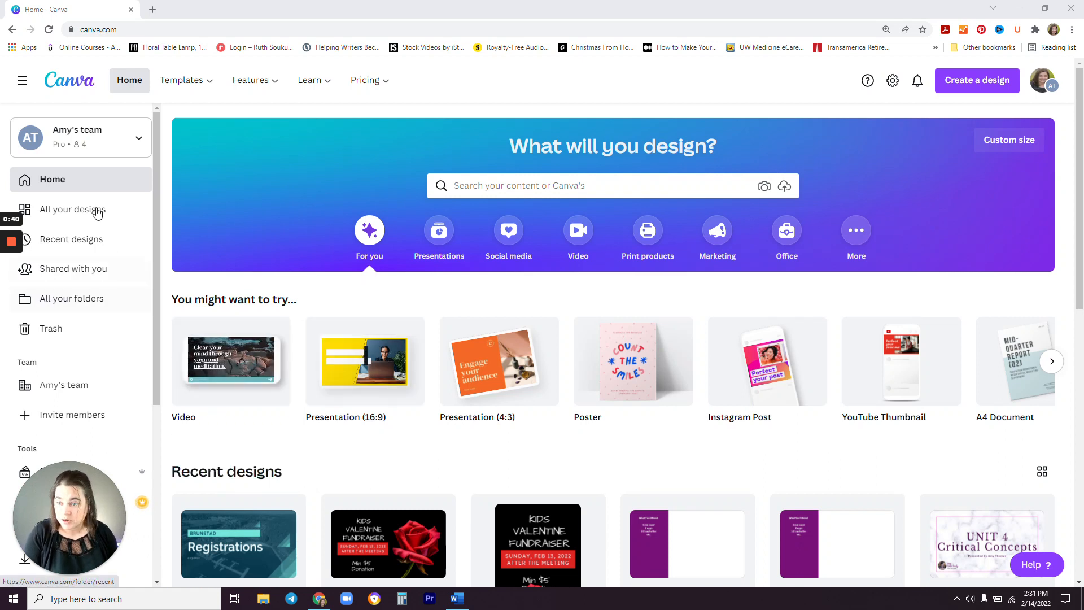
{"action": "left_click", "coordinate": [954, 80]}
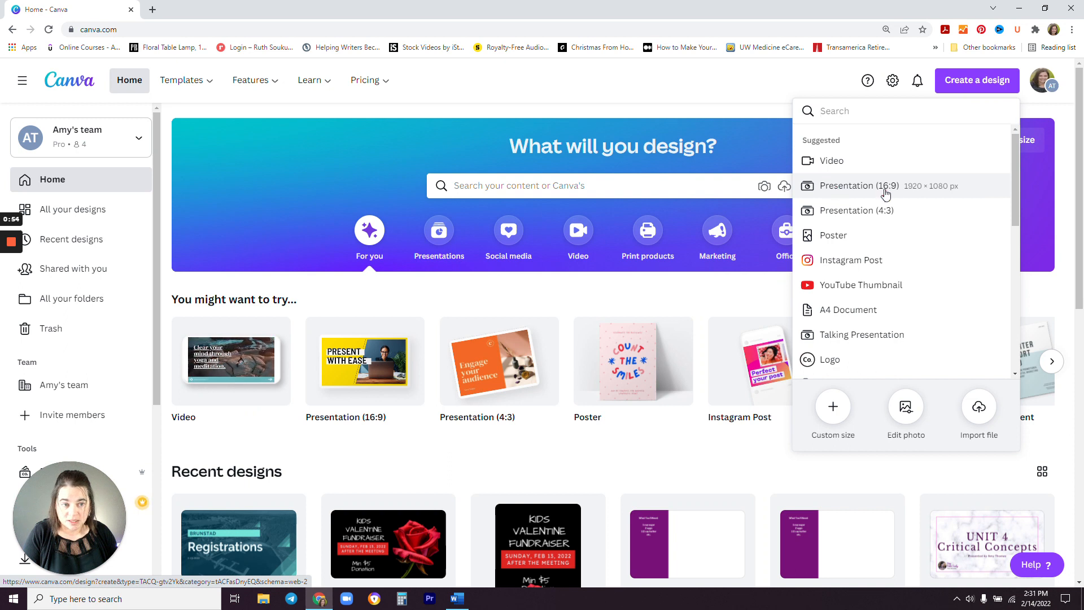
{"action": "left_click", "coordinate": [845, 192]}
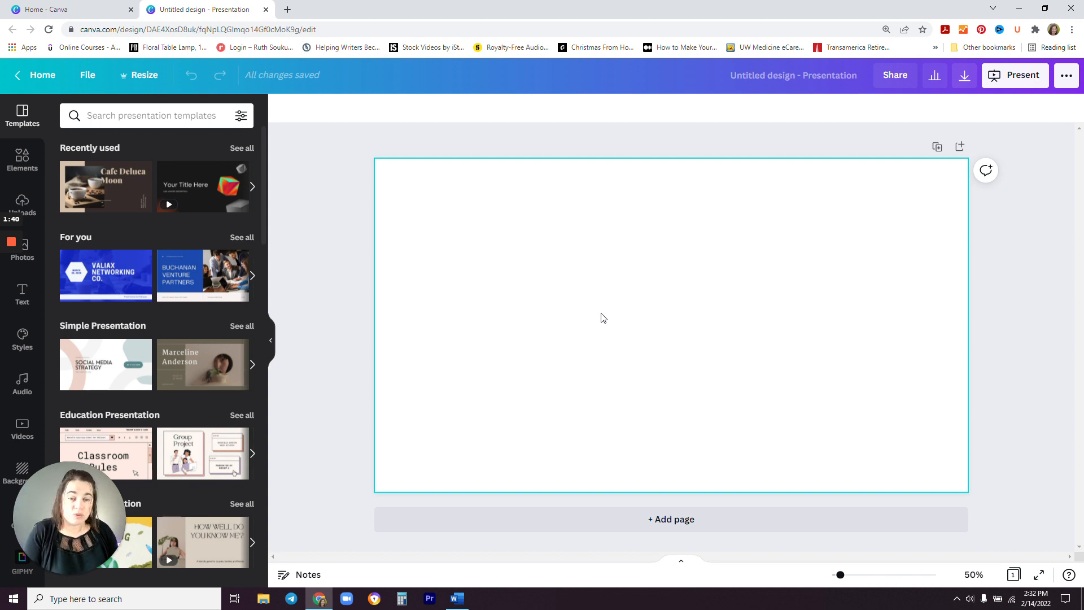
- Rename the design as Overlay Template
{"action": "left_click", "coordinate": [806, 79]}
{"action": "key", "text": "BackSpace"}
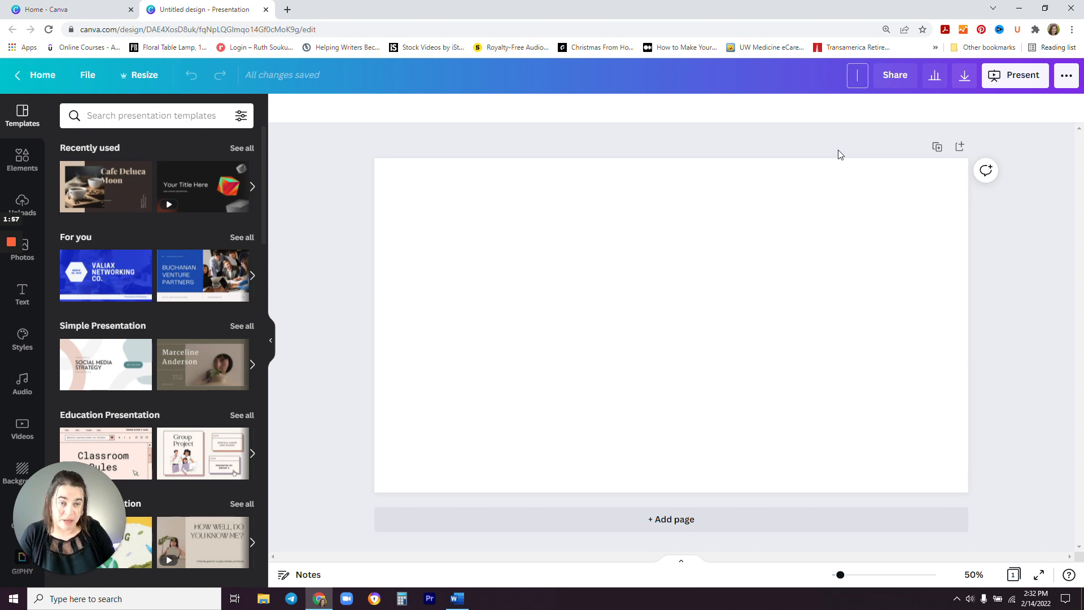
{"action": "type", "text": "Overlay Template"}
{"action": "key", "text": "Return"}
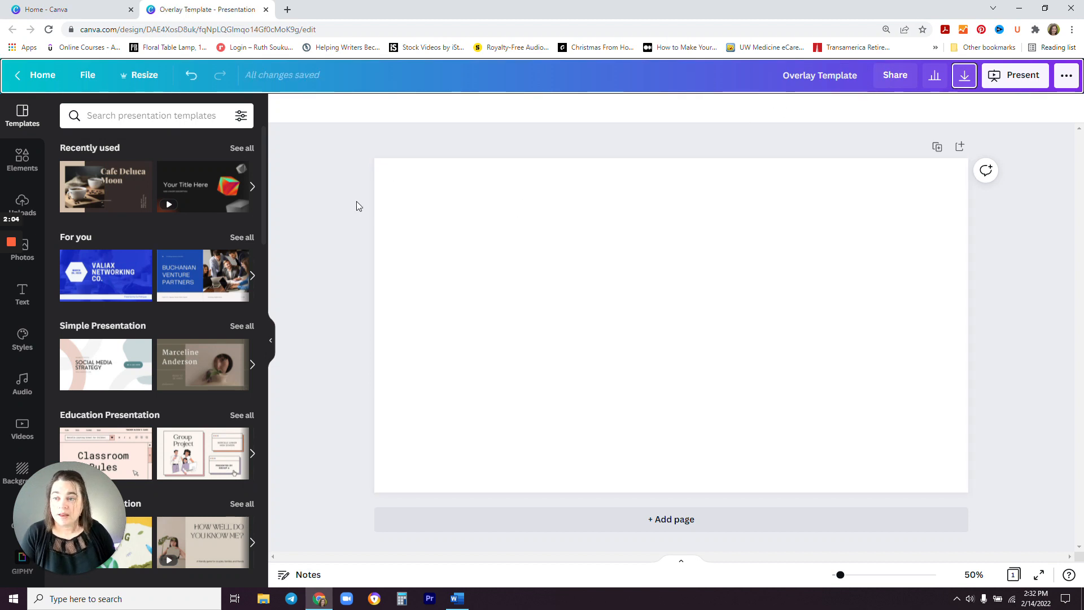
- Add a plain square shape to the page and align it with the page's upper-left corner
{"action": "left_click", "coordinate": [23, 163]}
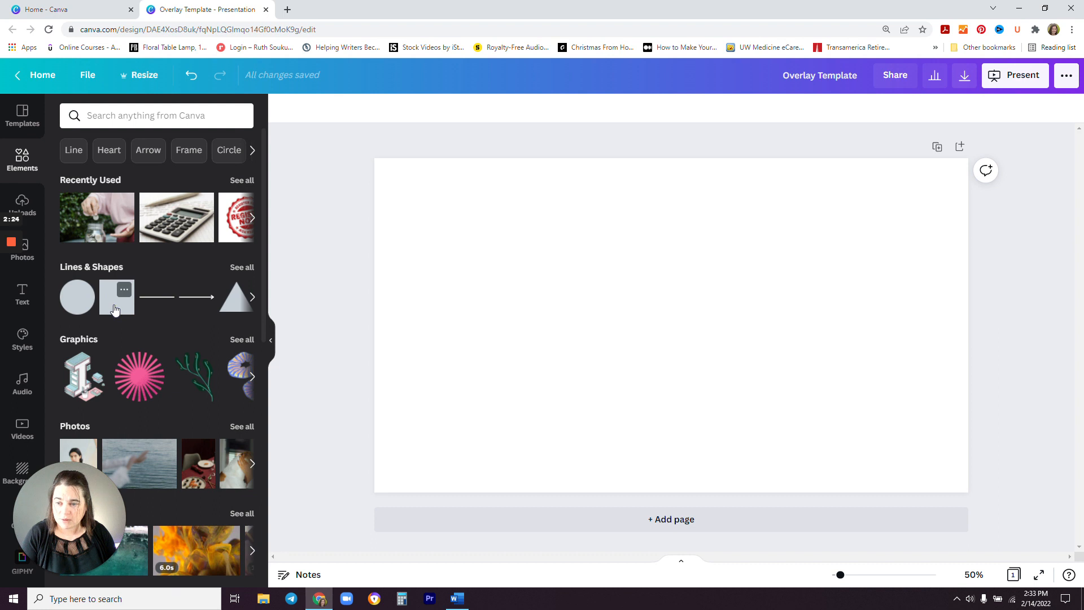
{"action": "left_click", "coordinate": [141, 115]}
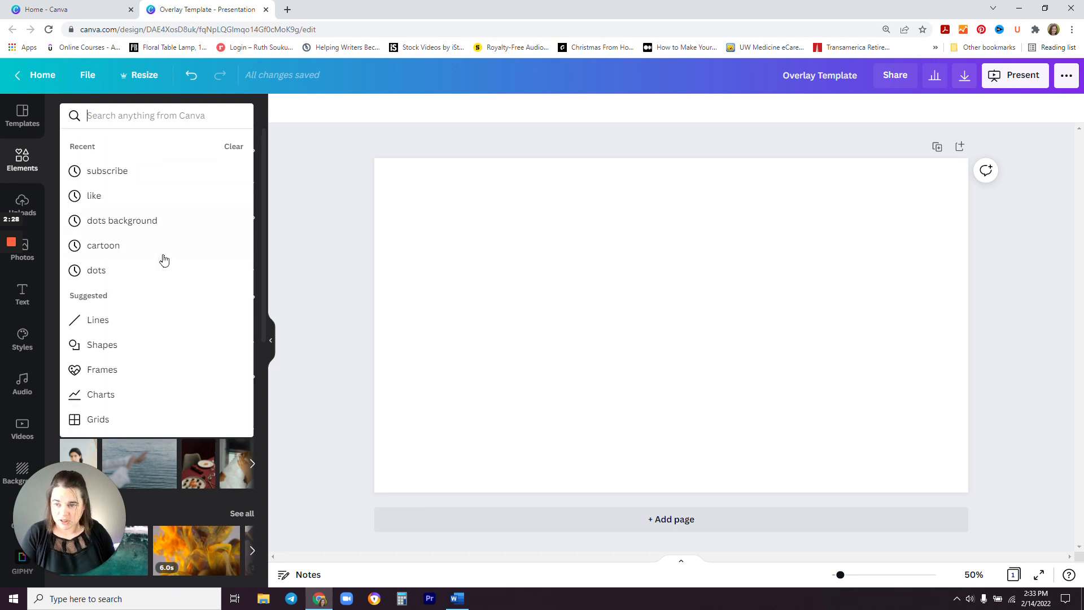
{"action": "left_click", "coordinate": [106, 352]}
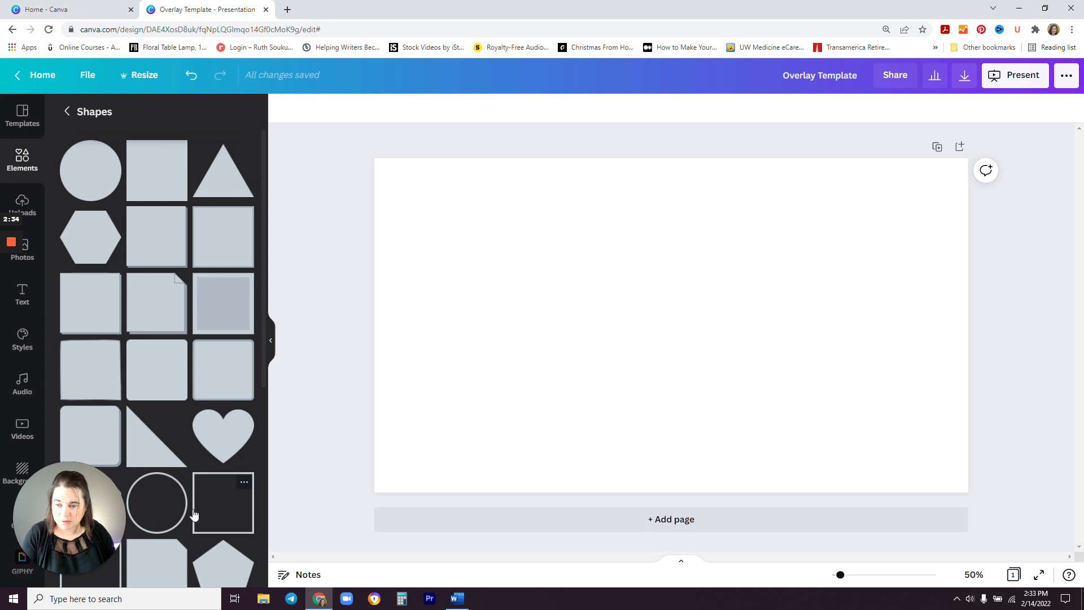
{"action": "scroll", "coordinate": [192, 506], "scroll_direction": "down", "scroll_amount": 5}
{"action": "scroll", "coordinate": [192, 505], "scroll_direction": "up", "scroll_amount": 5}
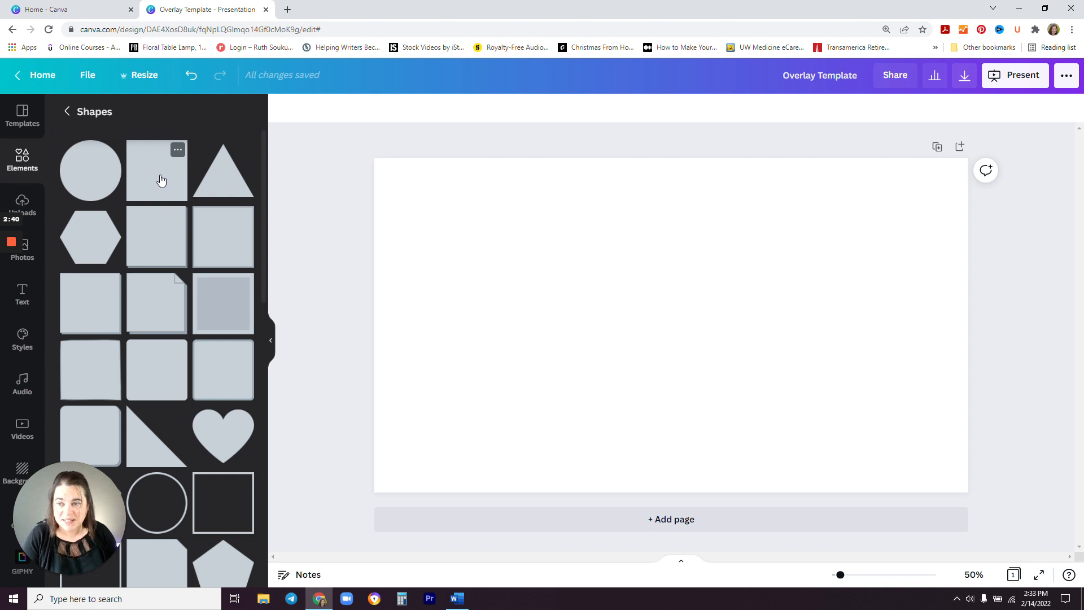
{"action": "left_click_drag", "start_coordinate": [154, 180], "coordinate": [399, 194]}
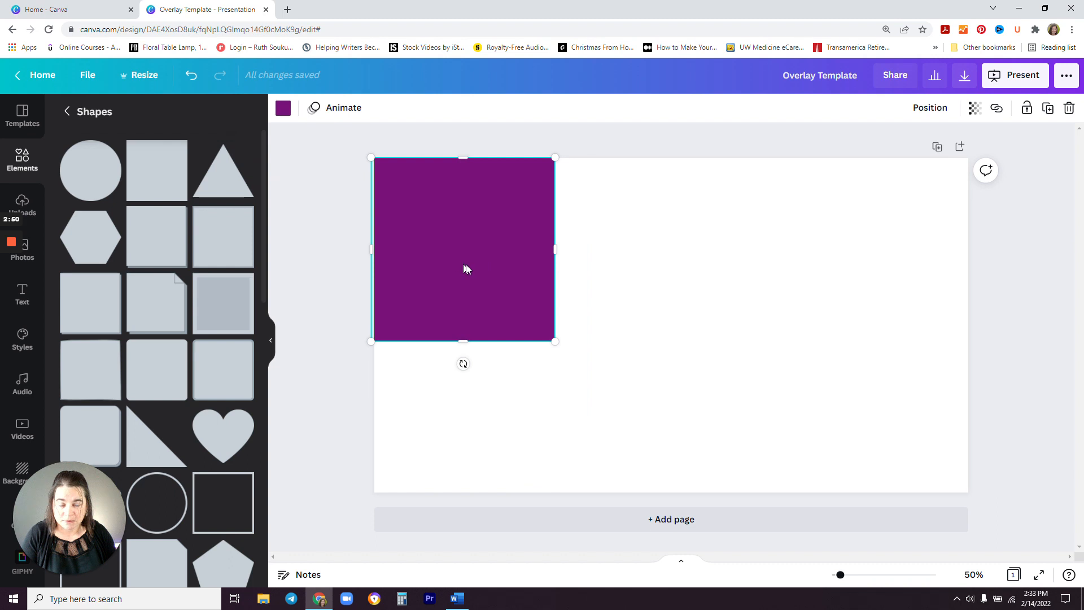
{"action": "left_click_drag", "start_coordinate": [464, 268], "coordinate": [465, 264]}
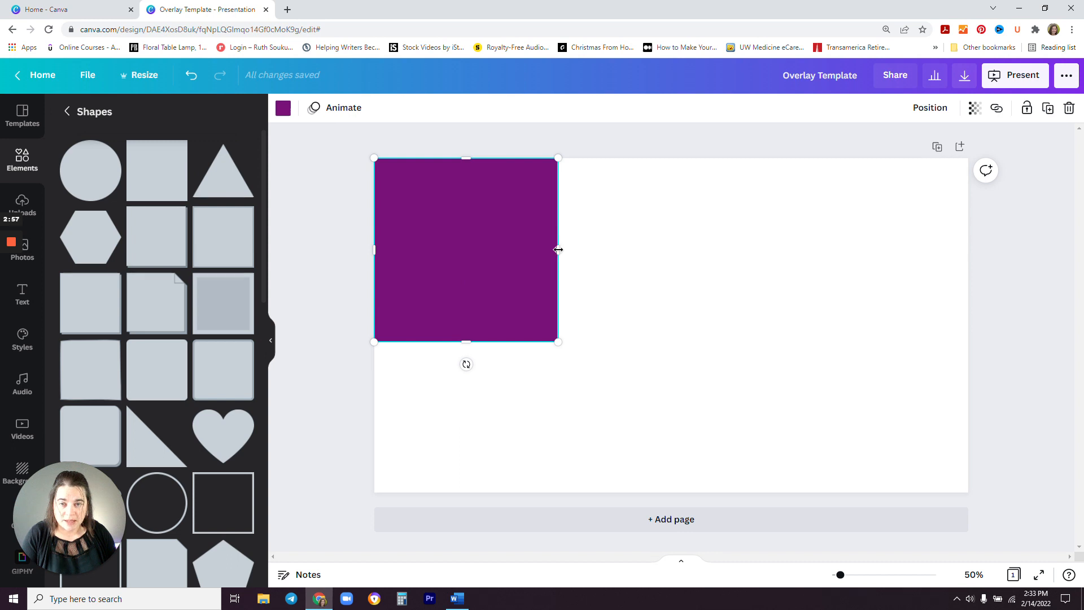
- Stretch the square to about 640 px wide and the full page height, and recolour it with the green YouTube Channel colour
{"action": "left_click_drag", "start_coordinate": [558, 250], "coordinate": [573, 250]}
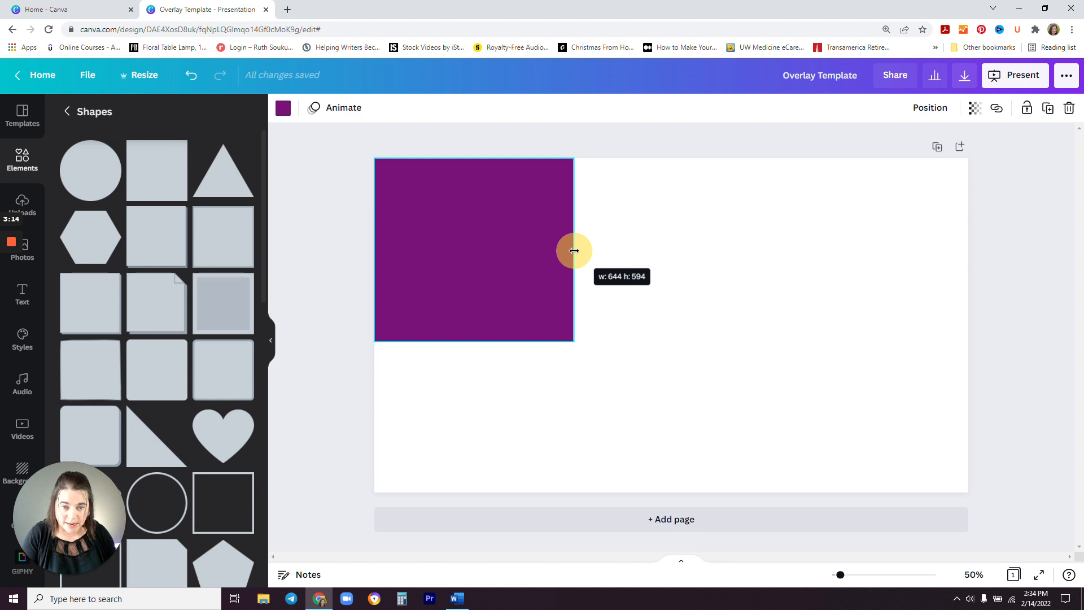
{"action": "left_click_drag", "start_coordinate": [574, 250], "coordinate": [573, 250]}
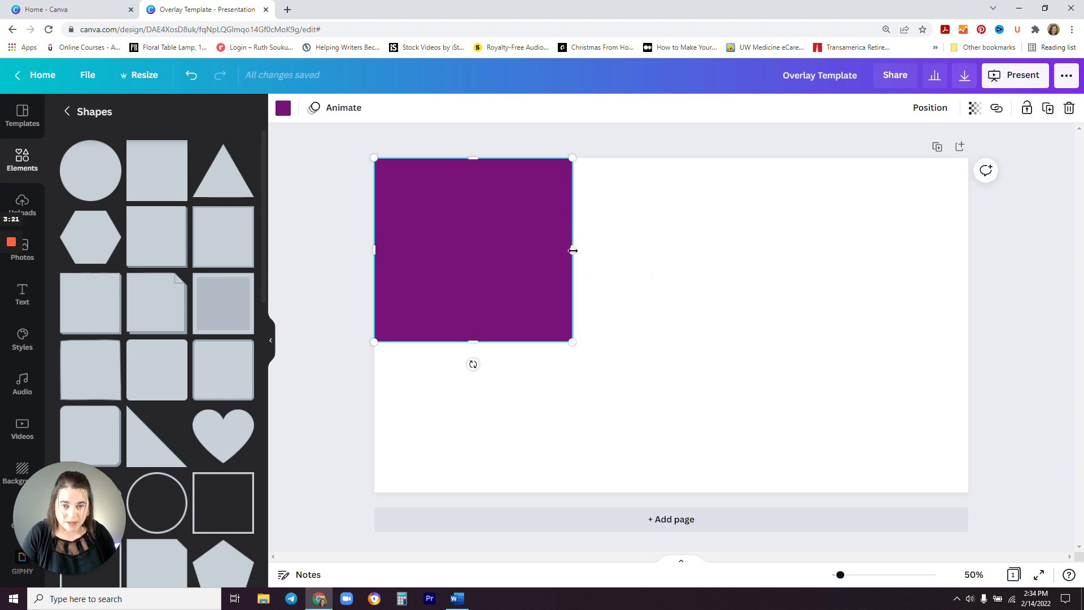
{"action": "left_click_drag", "start_coordinate": [474, 342], "coordinate": [456, 496]}
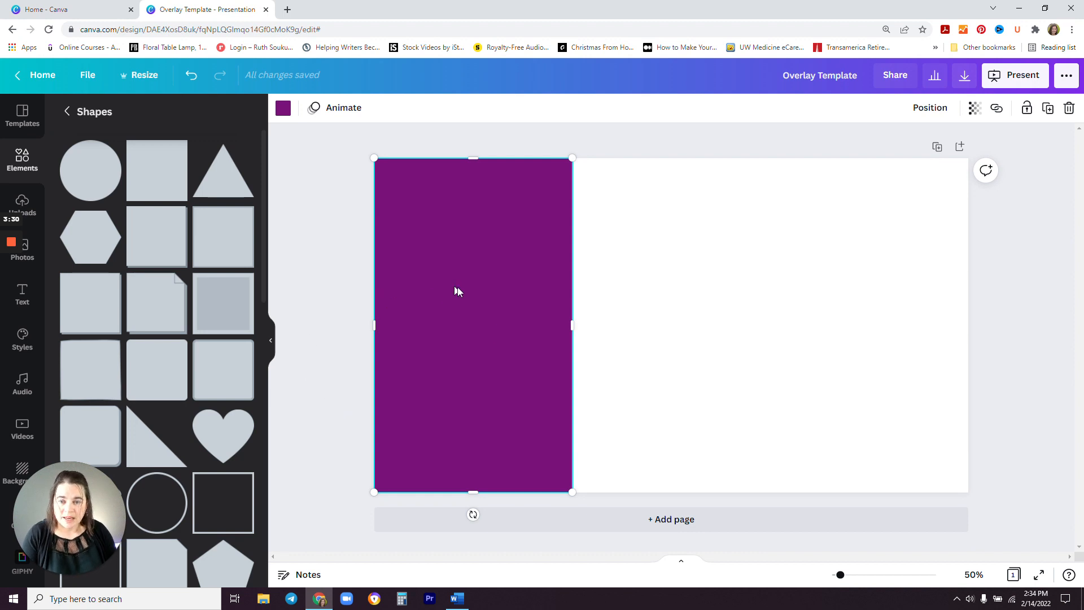
{"action": "left_click", "coordinate": [283, 108]}
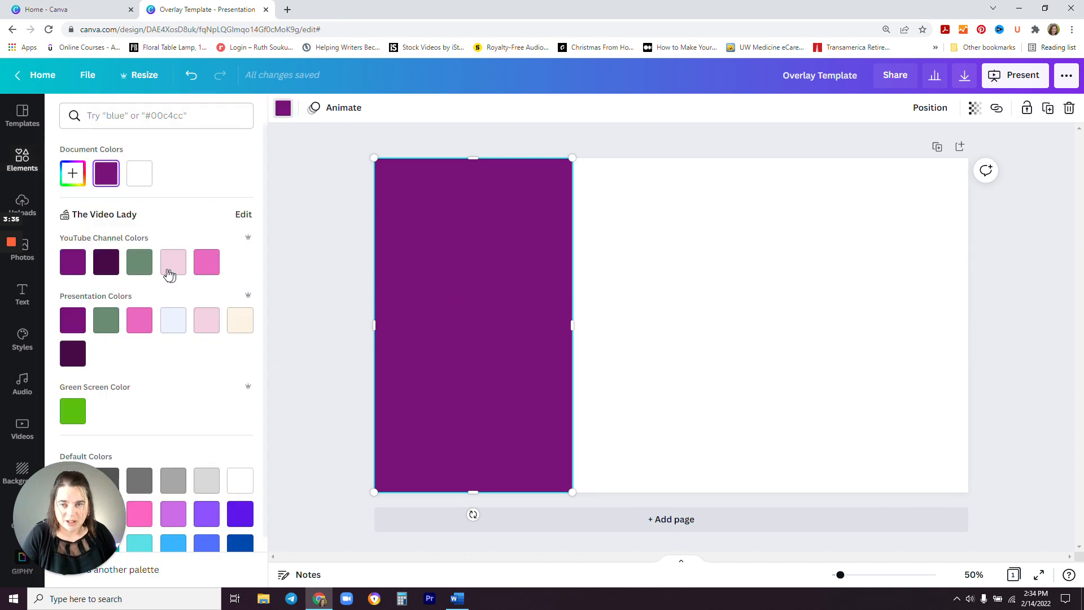
{"action": "left_click", "coordinate": [136, 272]}
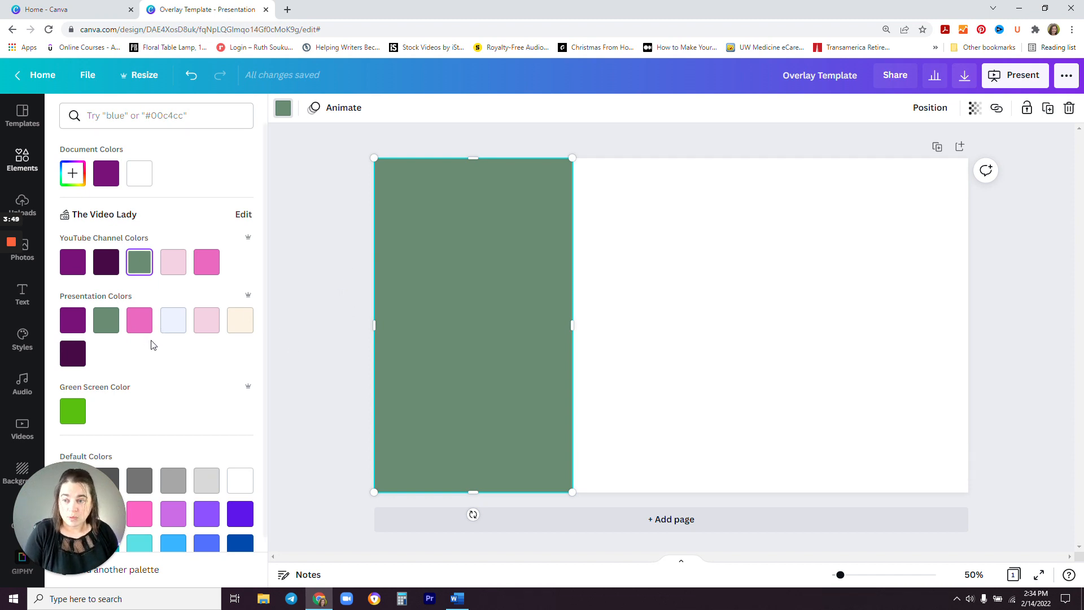
- Place the white marble photo from the Background photos over the green rectangle
{"action": "left_click", "coordinate": [25, 252]}
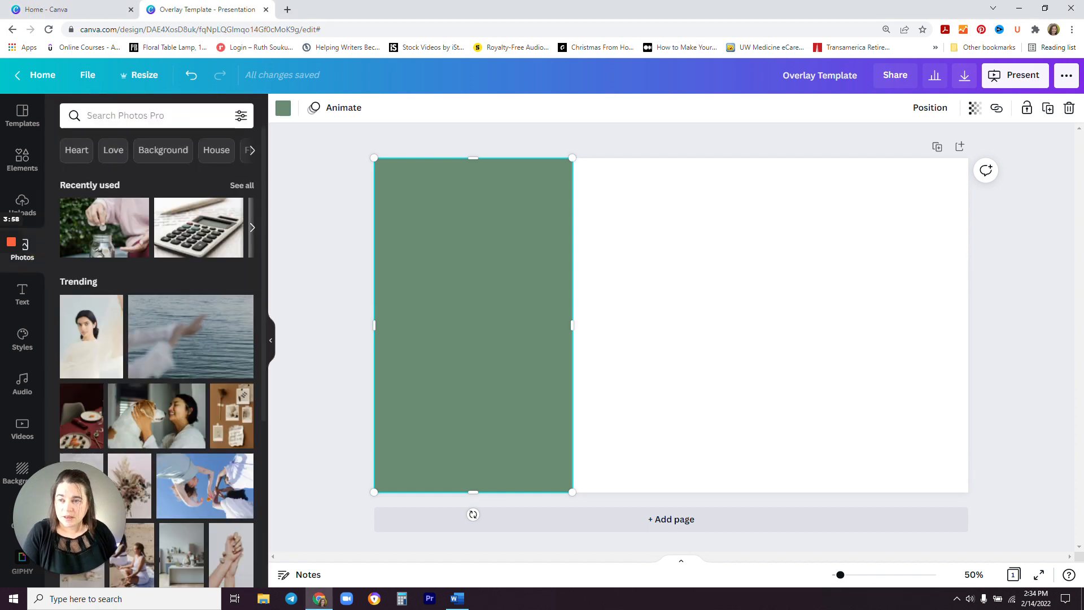
{"action": "left_click", "coordinate": [121, 116]}
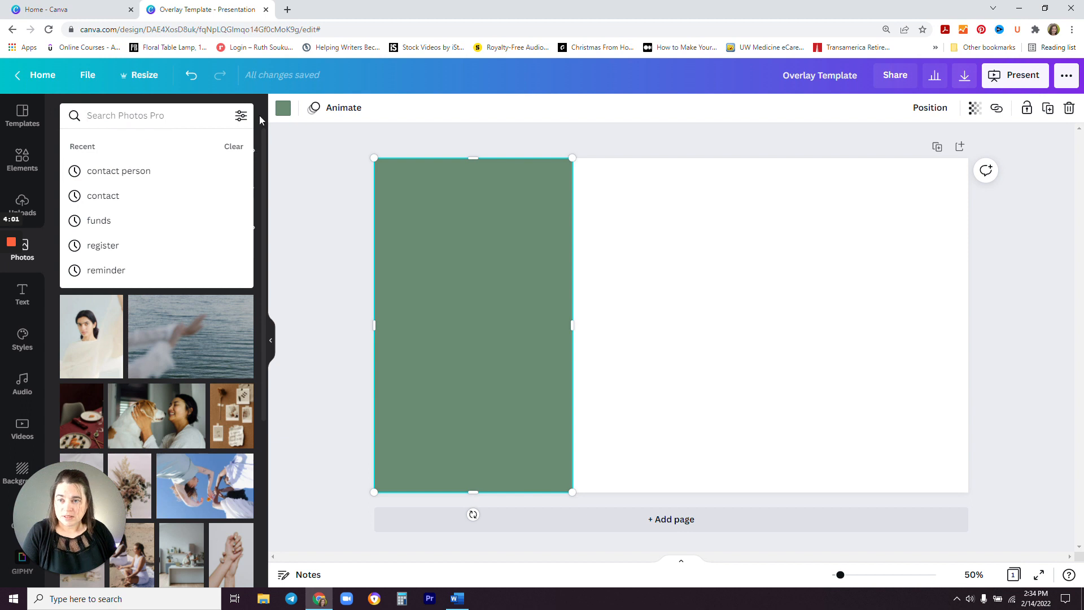
{"action": "left_click", "coordinate": [215, 102]}
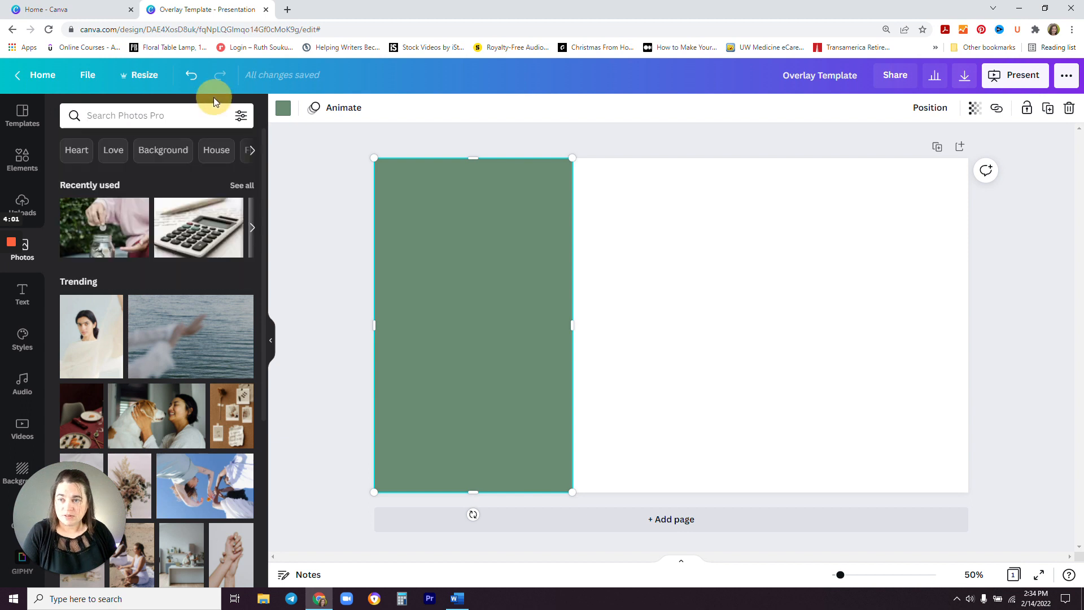
{"action": "left_click", "coordinate": [166, 150]}
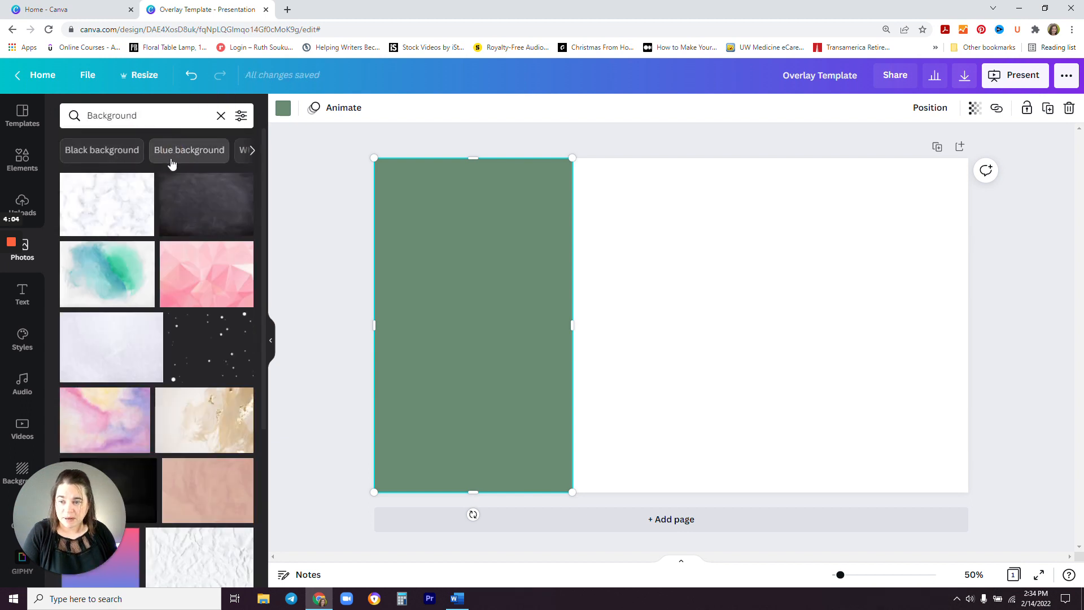
{"action": "left_click", "coordinate": [252, 150]}
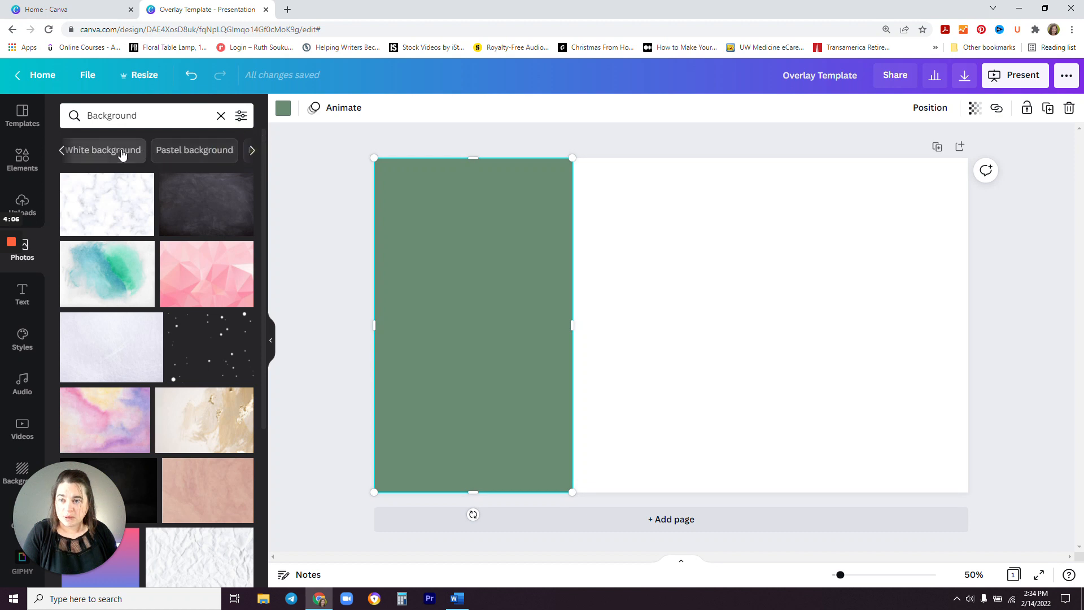
{"action": "left_click", "coordinate": [252, 150]}
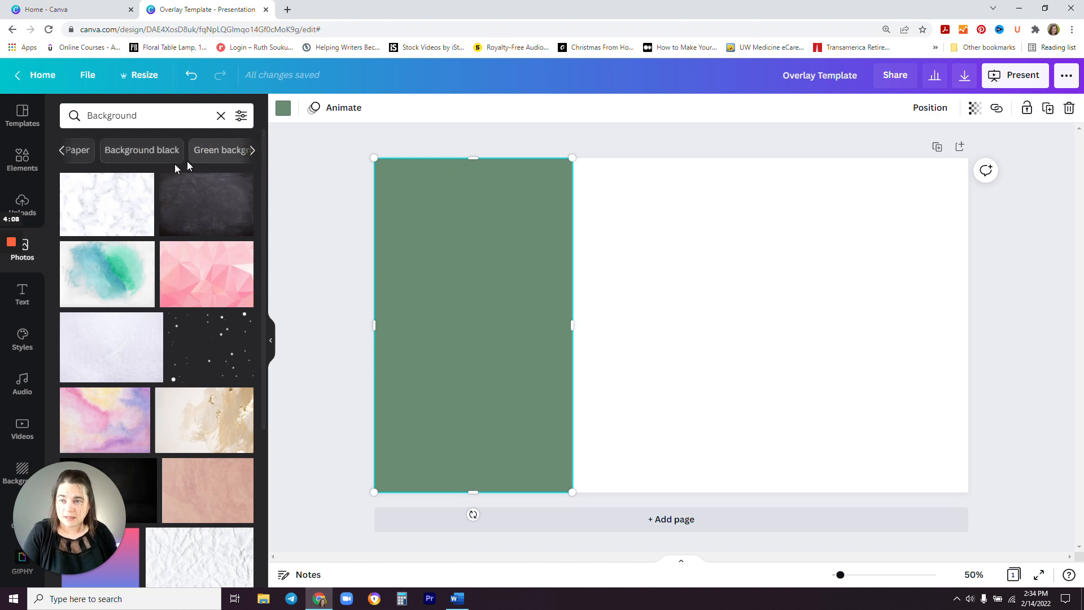
{"action": "left_click", "coordinate": [105, 210]}
{"action": "left_click_drag", "start_coordinate": [105, 213], "coordinate": [420, 238]}
- Position and enlarge the marble photo to the full page height, leaving only a thin strip of the green rectangle along its inner edge
{"action": "left_click_drag", "start_coordinate": [487, 306], "coordinate": [355, 272]}
{"action": "left_click_drag", "start_coordinate": [368, 426], "coordinate": [368, 494]}
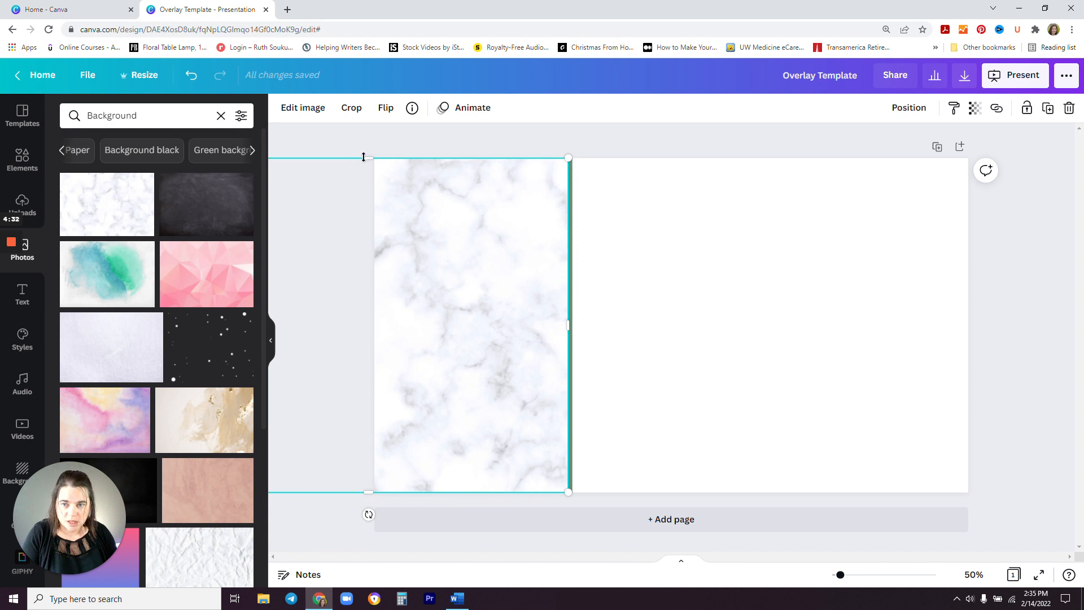
{"action": "left_click_drag", "start_coordinate": [367, 159], "coordinate": [368, 158]}
{"action": "left_click", "coordinate": [630, 145]}
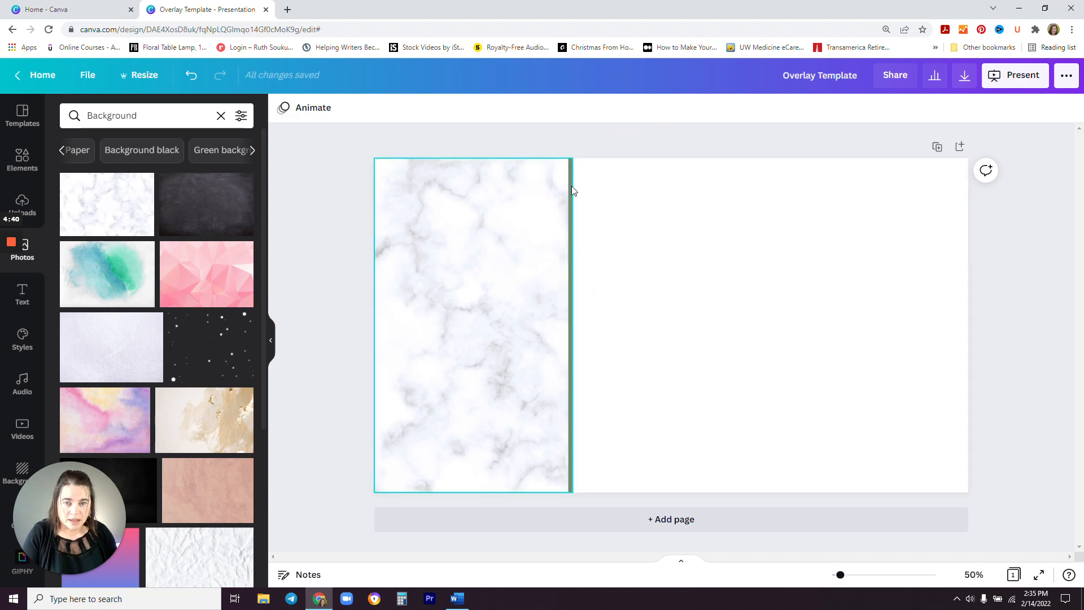
- Recolour the rectangle behind the marble photo with the bright pink YouTube Channel colour
{"action": "left_click", "coordinate": [571, 188]}
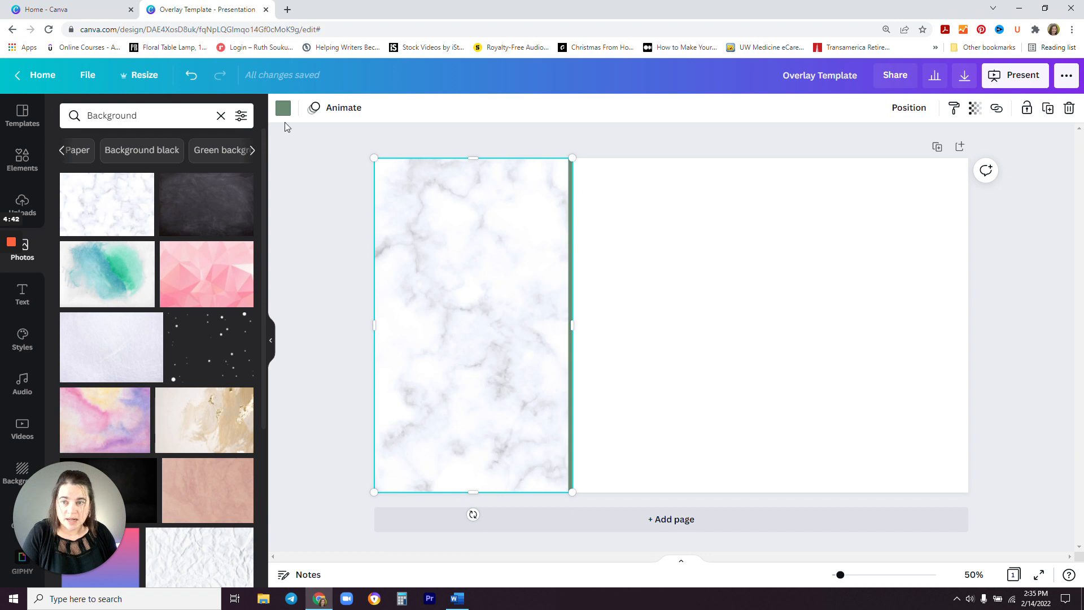
{"action": "left_click", "coordinate": [283, 108]}
{"action": "left_click", "coordinate": [210, 269]}
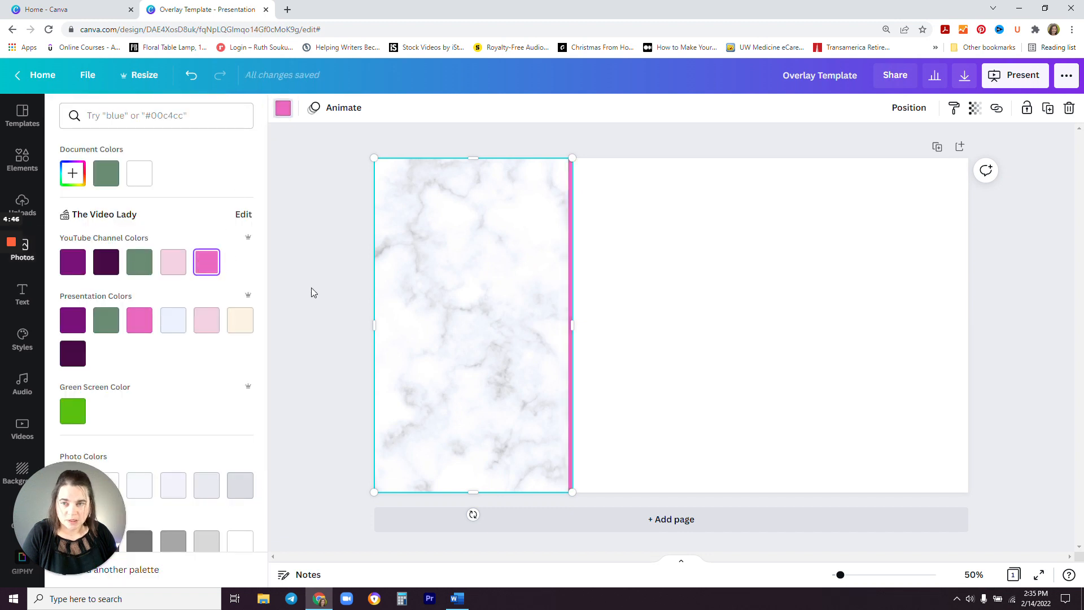
{"action": "left_click", "coordinate": [312, 289]}
{"action": "left_click", "coordinate": [398, 150]}
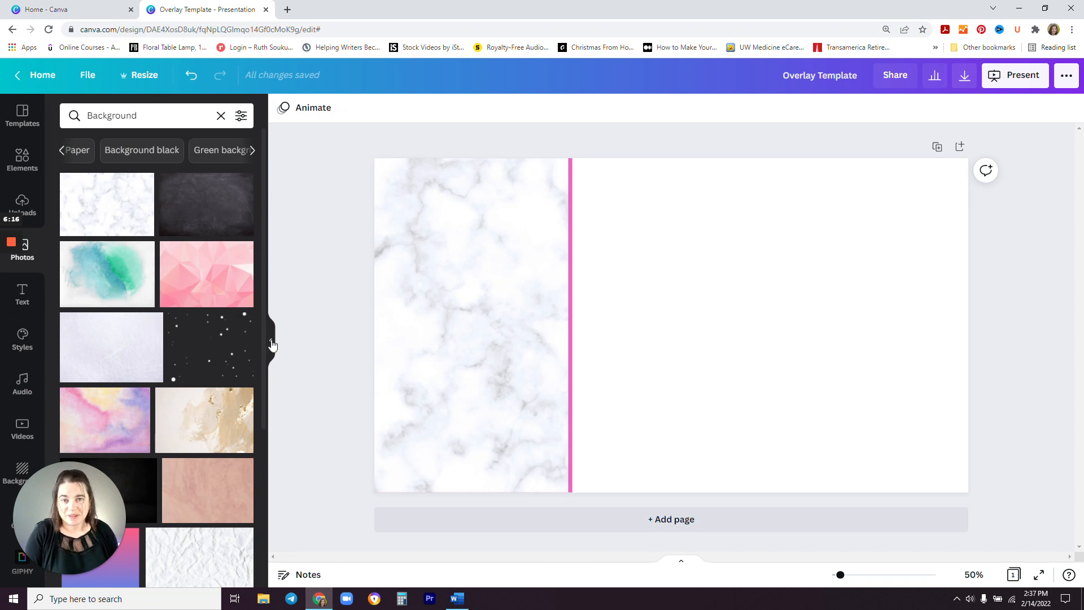
- Add a heading text box near the upper end of the marble panel, enlarged to a font size of about 39
{"action": "left_click", "coordinate": [30, 302]}
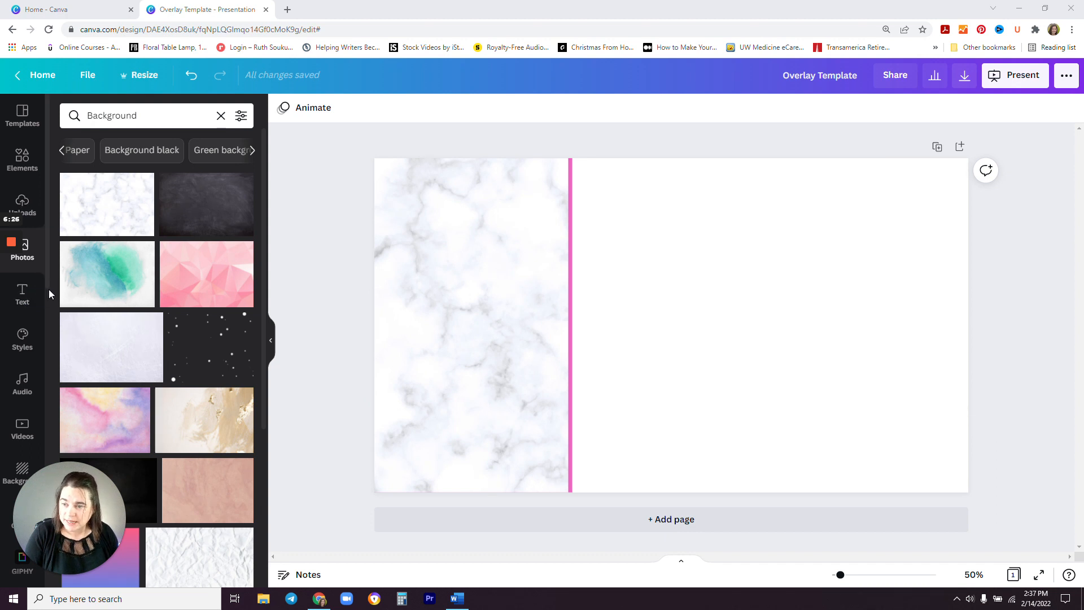
{"action": "left_click", "coordinate": [32, 299]}
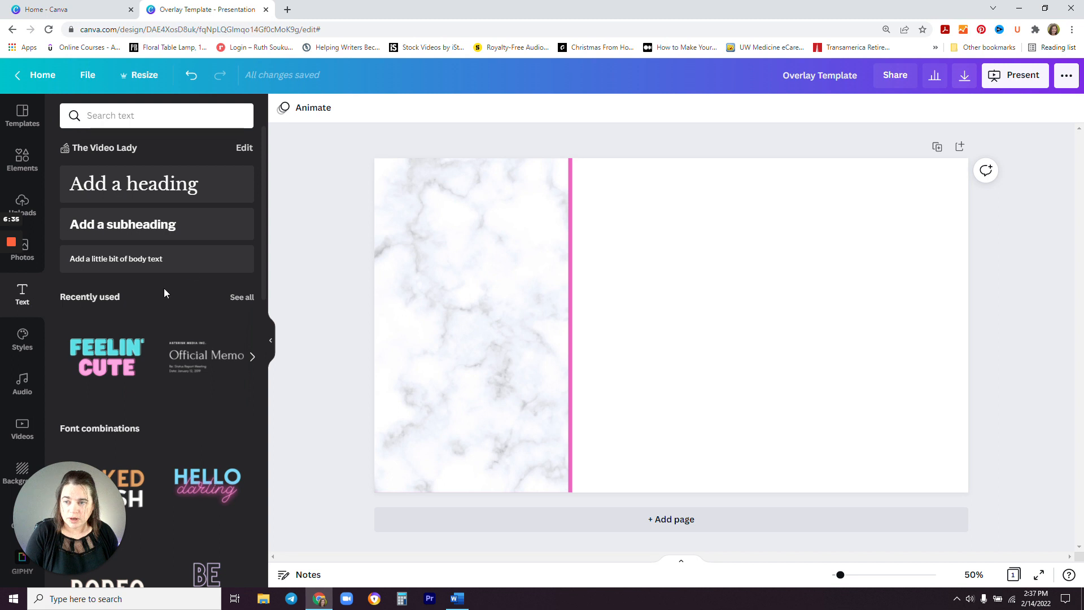
{"action": "left_click", "coordinate": [166, 191]}
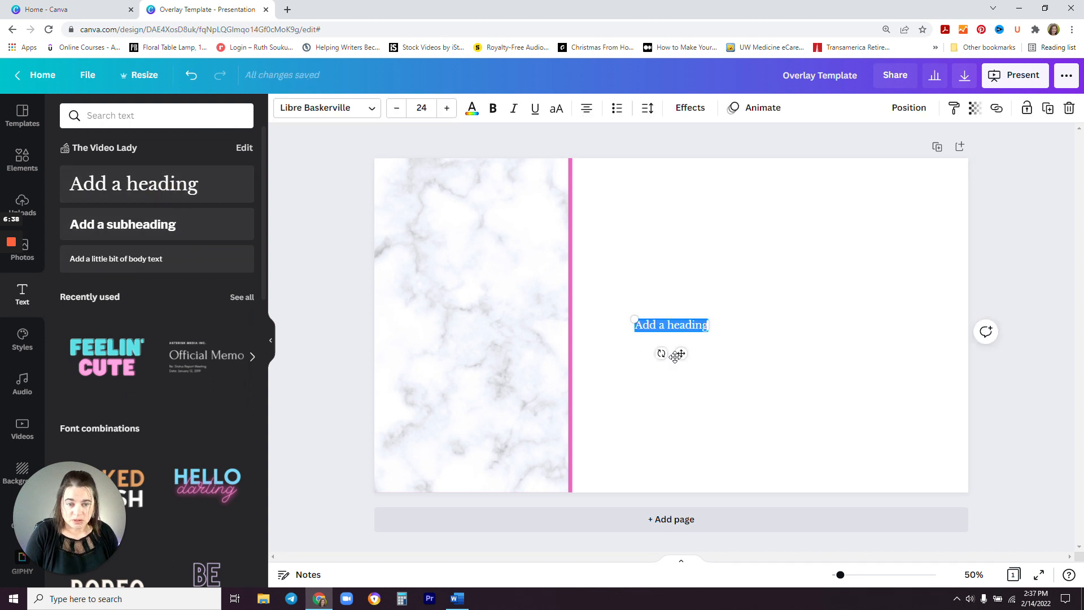
{"action": "left_click_drag", "start_coordinate": [681, 353], "coordinate": [480, 231]}
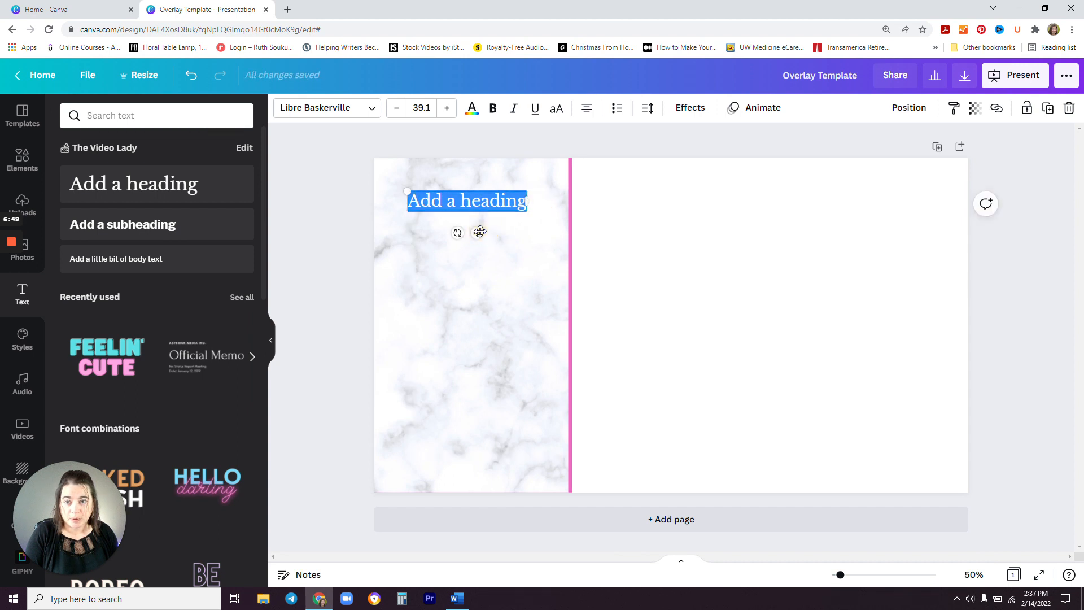
- Add a subheading at font size 24 and place it slightly below the heading on the marble panel
{"action": "left_click", "coordinate": [132, 228]}
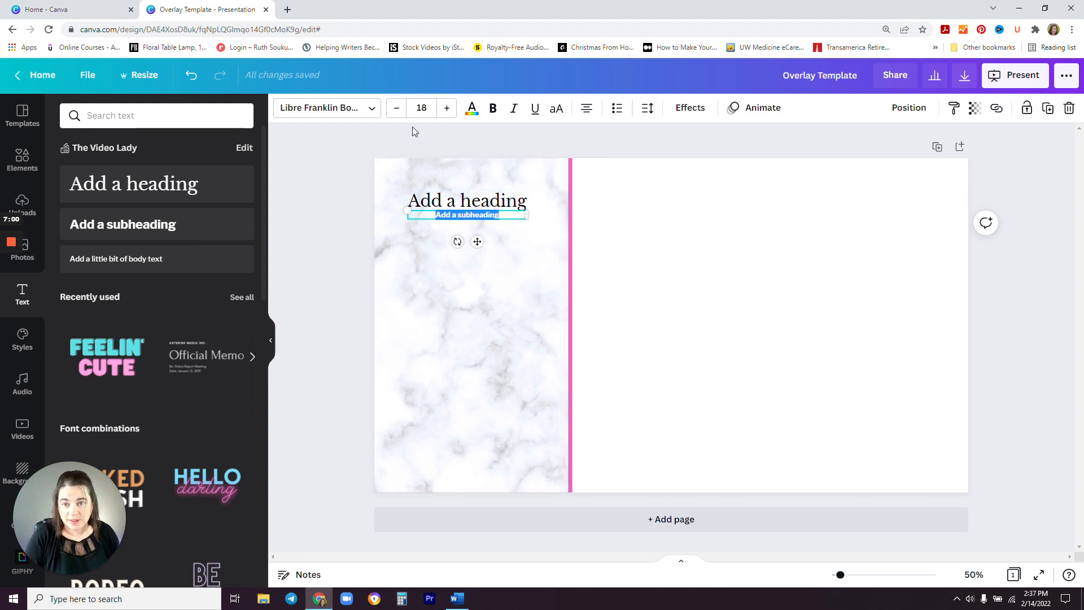
{"action": "left_click", "coordinate": [421, 107]}
{"action": "type", "text": "2"}
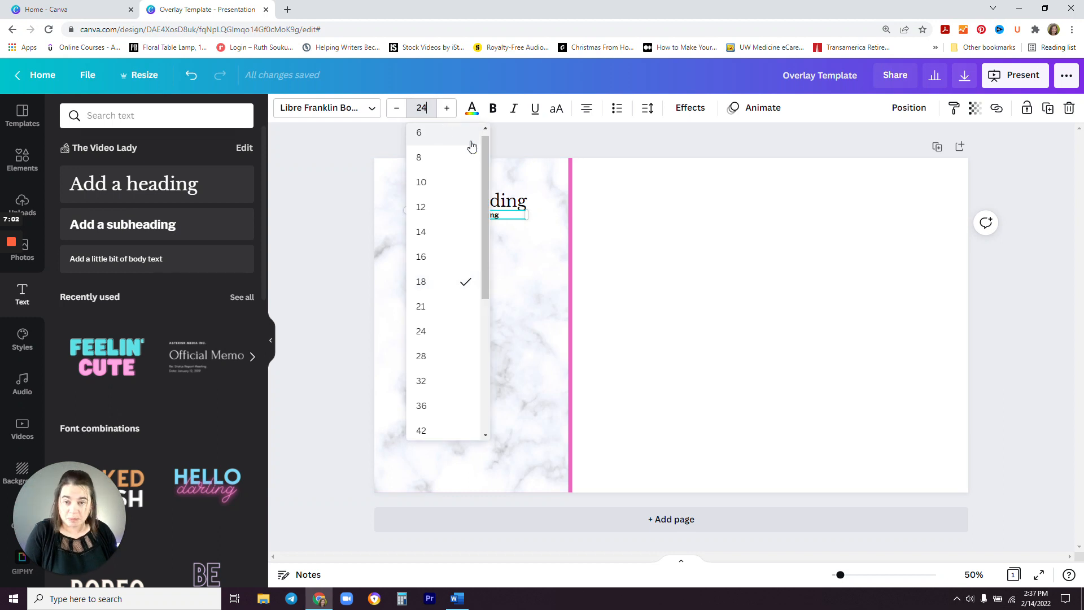
{"action": "type", "text": "4"}
{"action": "key", "text": "Return"}
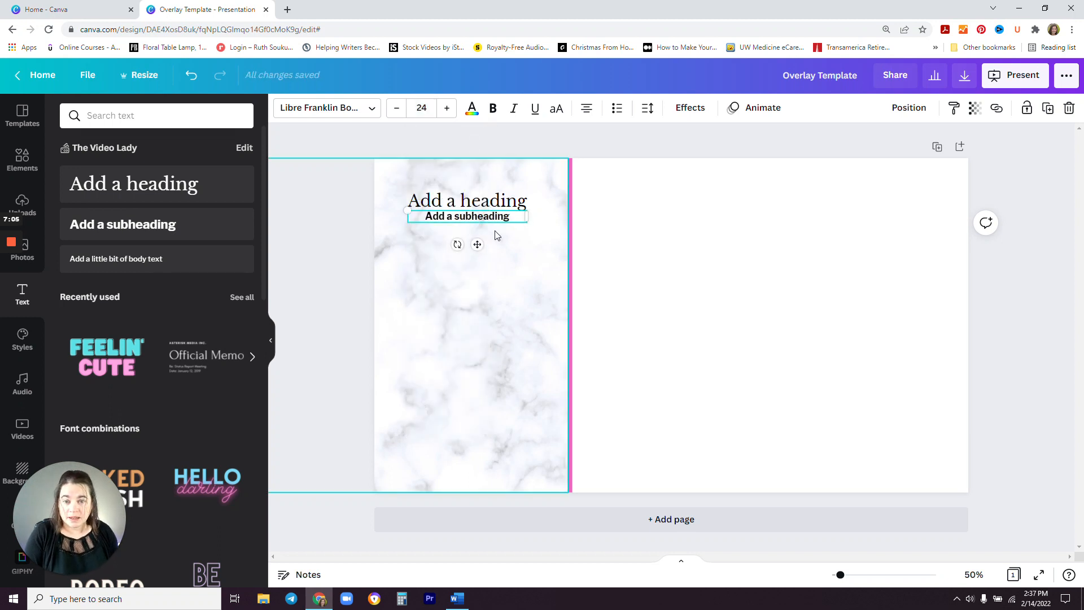
{"action": "left_click_drag", "start_coordinate": [477, 244], "coordinate": [479, 250]}
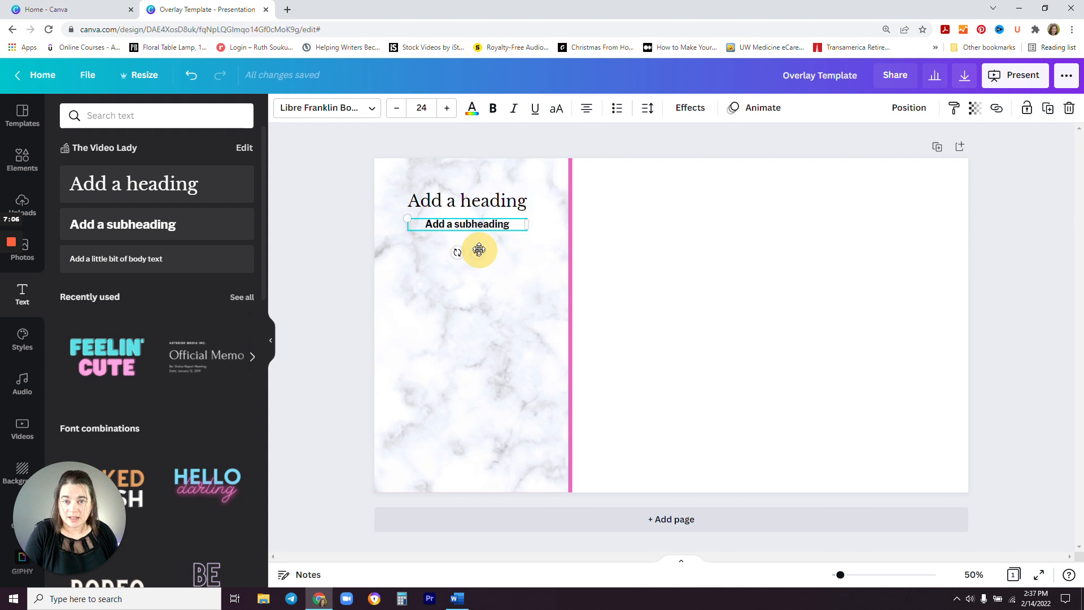
- Turn the subheading into a left-aligned bulleted list and add the items "Add a 2nd sub" and "Add a 3rd sub"
{"action": "left_click", "coordinate": [616, 107]}
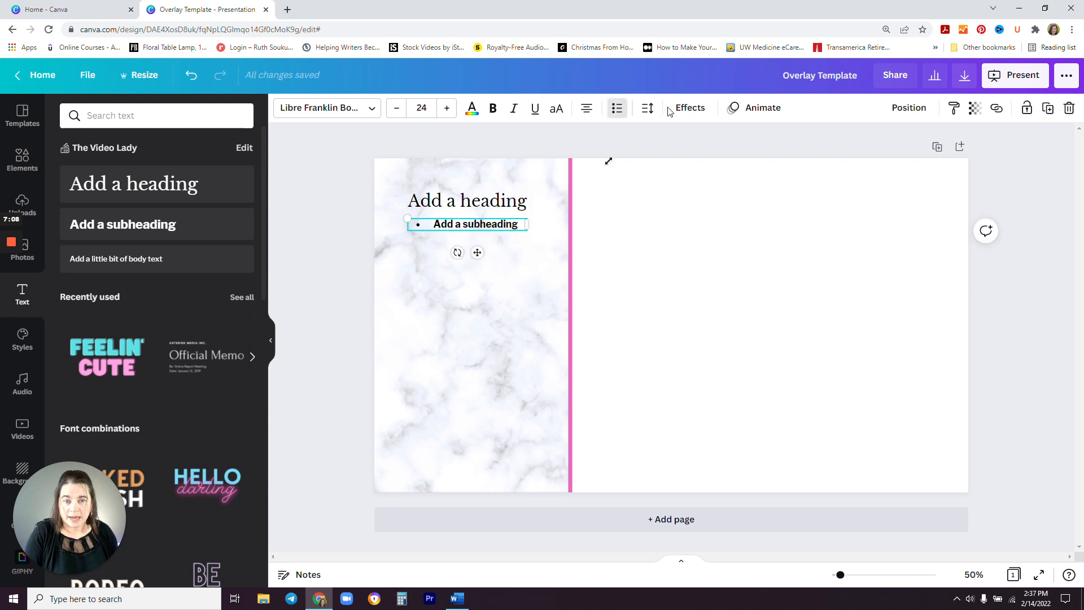
{"action": "left_click", "coordinate": [588, 116]}
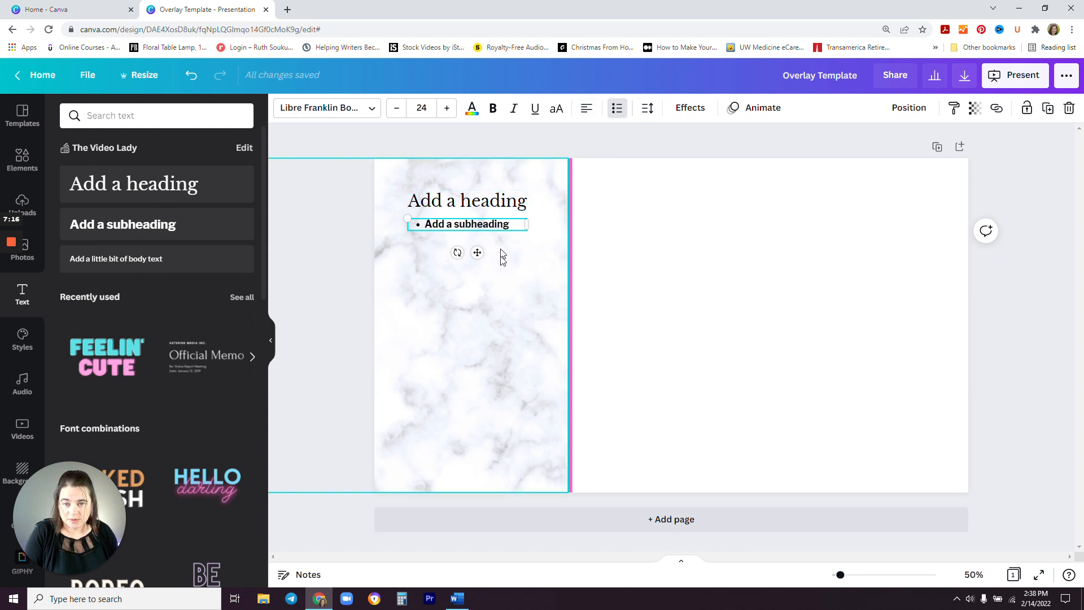
{"action": "left_click", "coordinate": [513, 224]}
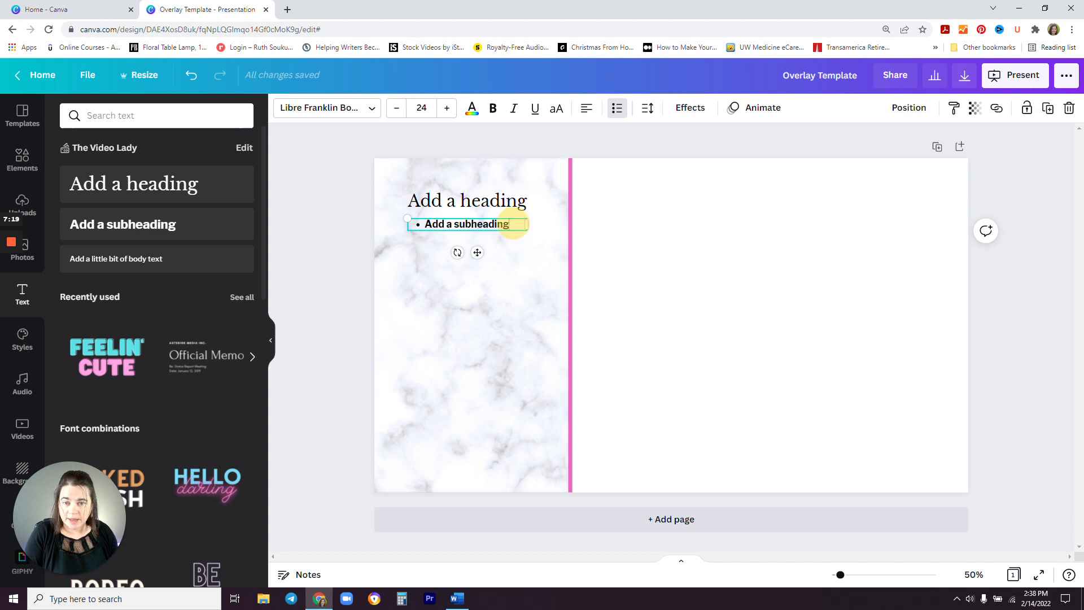
{"action": "key", "text": "Return"}
{"action": "key", "text": "Return"}
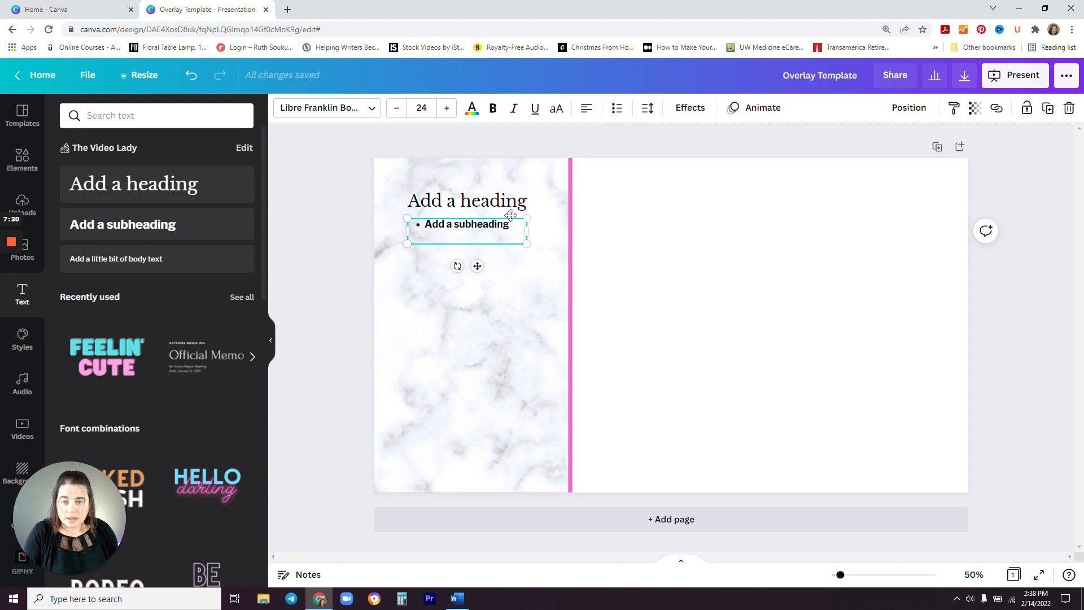
{"action": "left_click", "coordinate": [509, 224]}
{"action": "key", "text": "Return"}
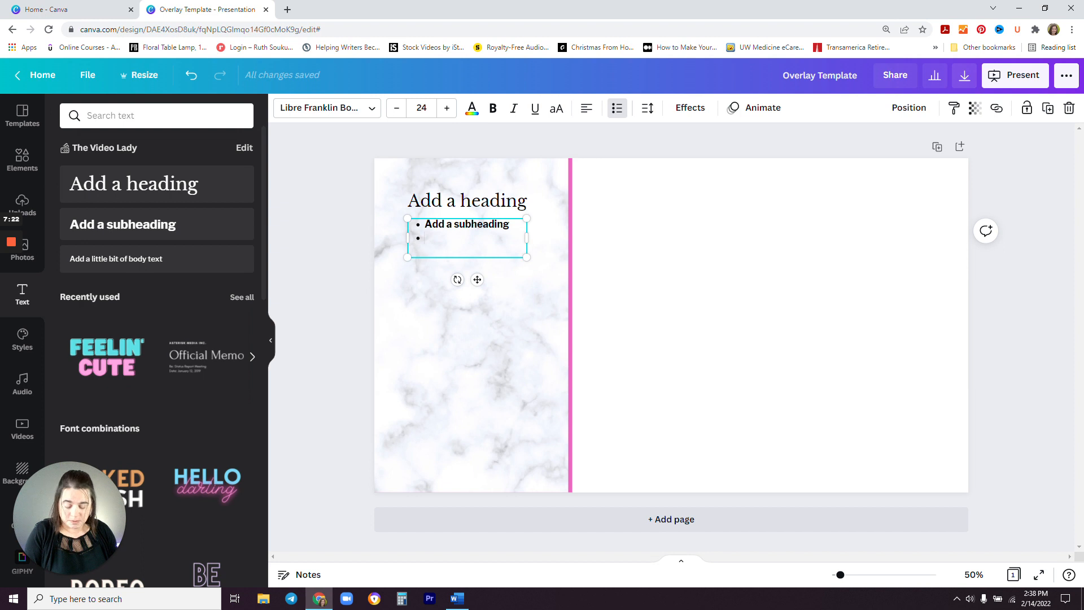
{"action": "type", "text": "Add a 2nd sub"}
{"action": "key", "text": "Return"}
{"action": "type", "text": "Add a 3rd"}
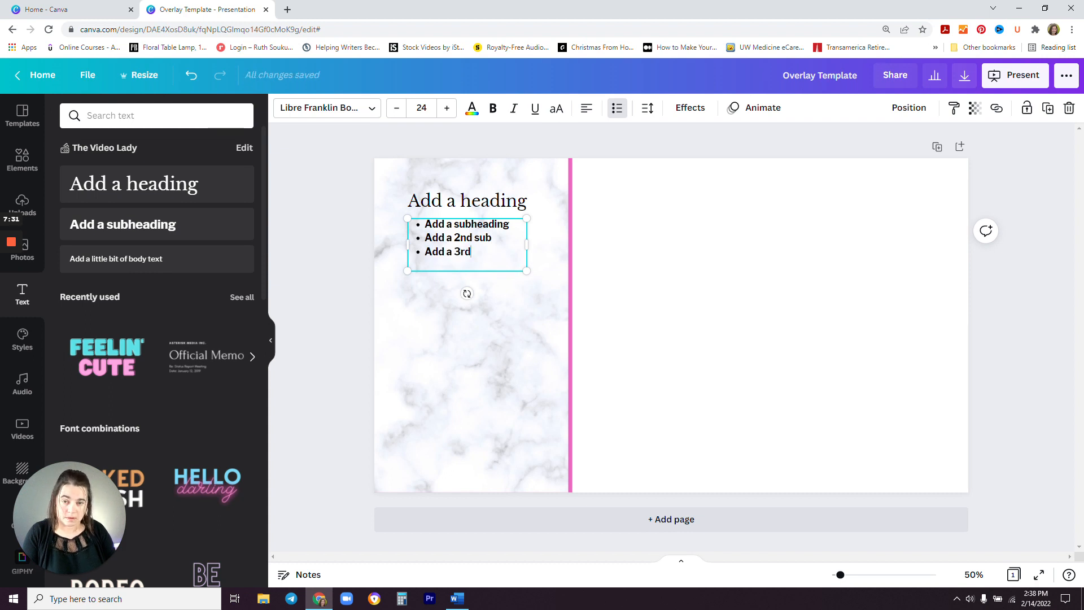
{"action": "type", "text": " sub"}
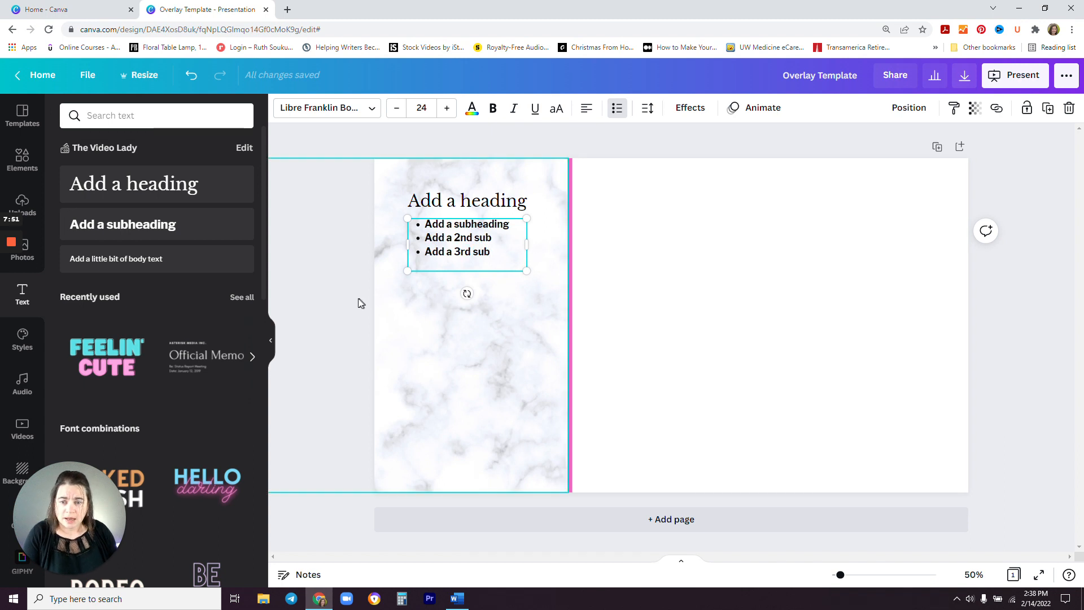
{"action": "left_click", "coordinate": [332, 281]}
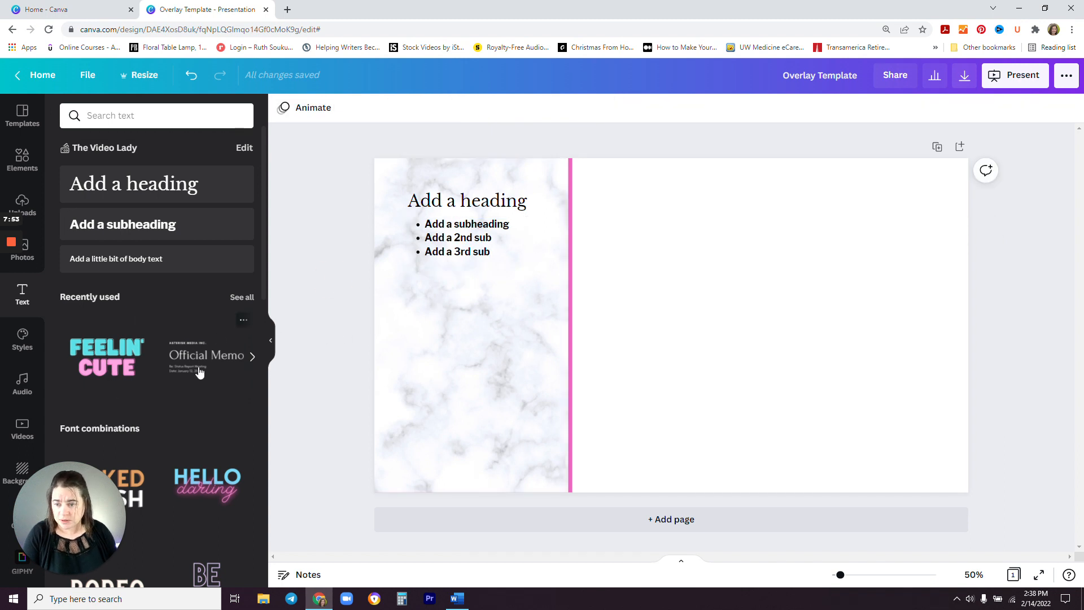
- Look through the ready-made font combinations for text styles that could suit the overlay
{"action": "scroll", "coordinate": [172, 359], "scroll_direction": "down", "scroll_amount": 6}
{"action": "scroll", "coordinate": [166, 359], "scroll_direction": "down", "scroll_amount": 7}
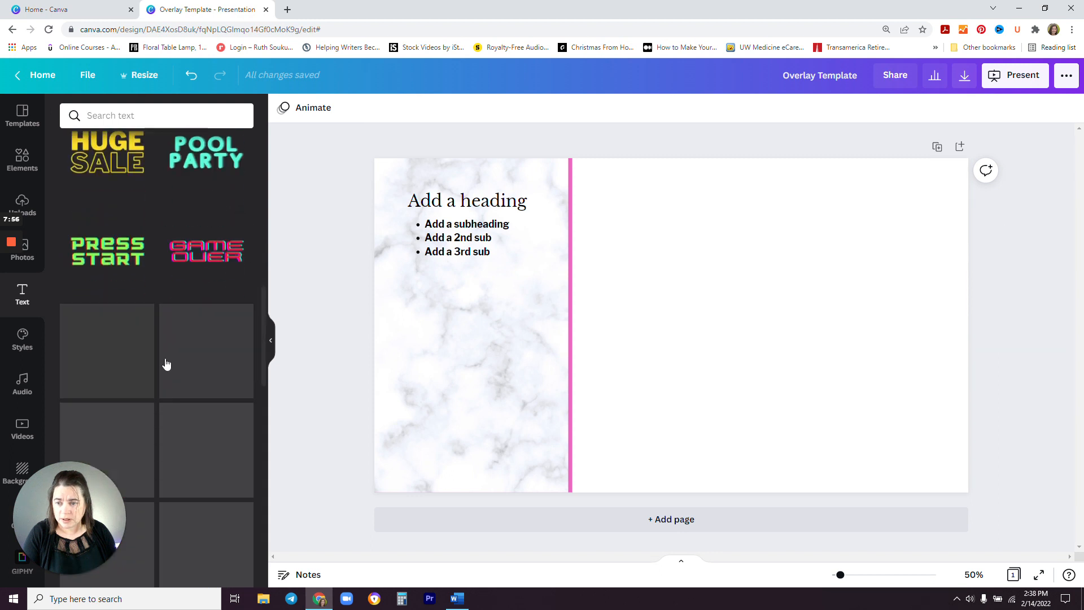
{"action": "scroll", "coordinate": [166, 359], "scroll_direction": "down", "scroll_amount": 6}
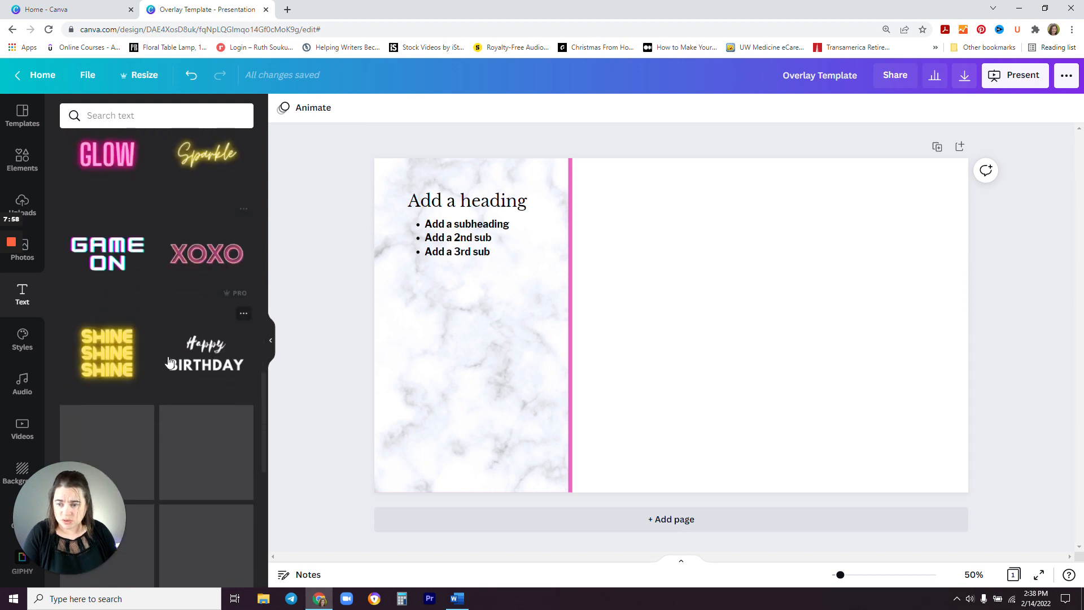
{"action": "scroll", "coordinate": [169, 360], "scroll_direction": "down", "scroll_amount": 3}
{"action": "scroll", "coordinate": [169, 362], "scroll_direction": "down", "scroll_amount": 8}
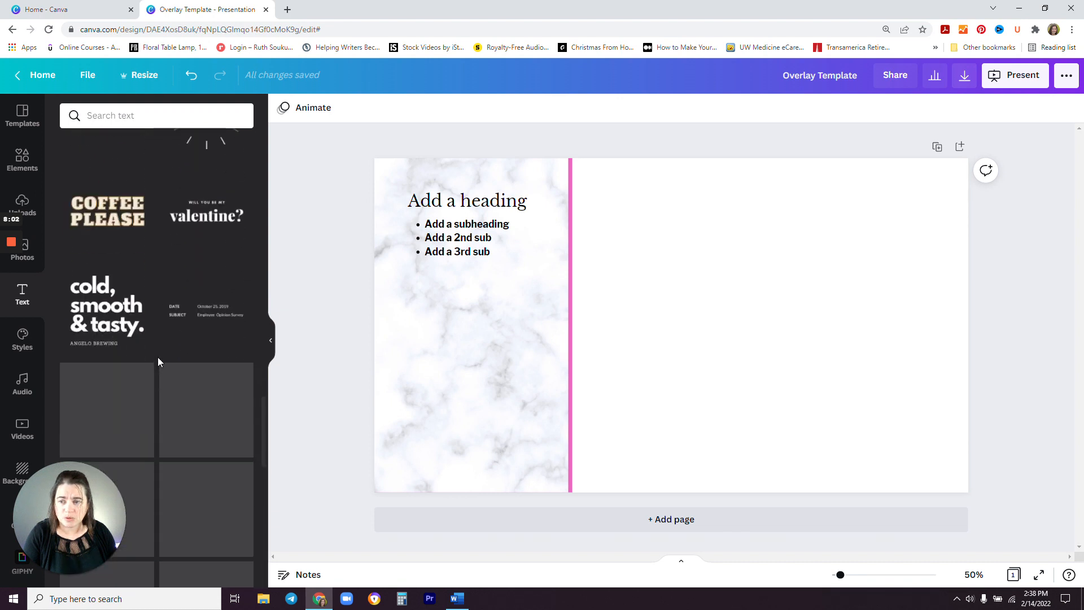
{"action": "scroll", "coordinate": [158, 356], "scroll_direction": "down", "scroll_amount": 3}
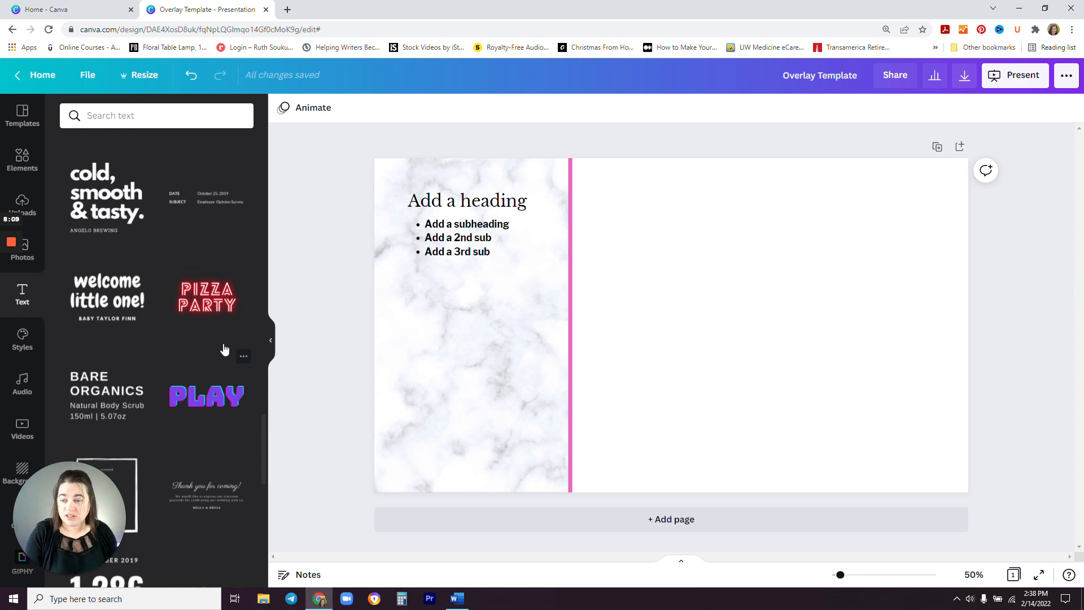
{"action": "scroll", "coordinate": [168, 332], "scroll_direction": "down", "scroll_amount": 3}
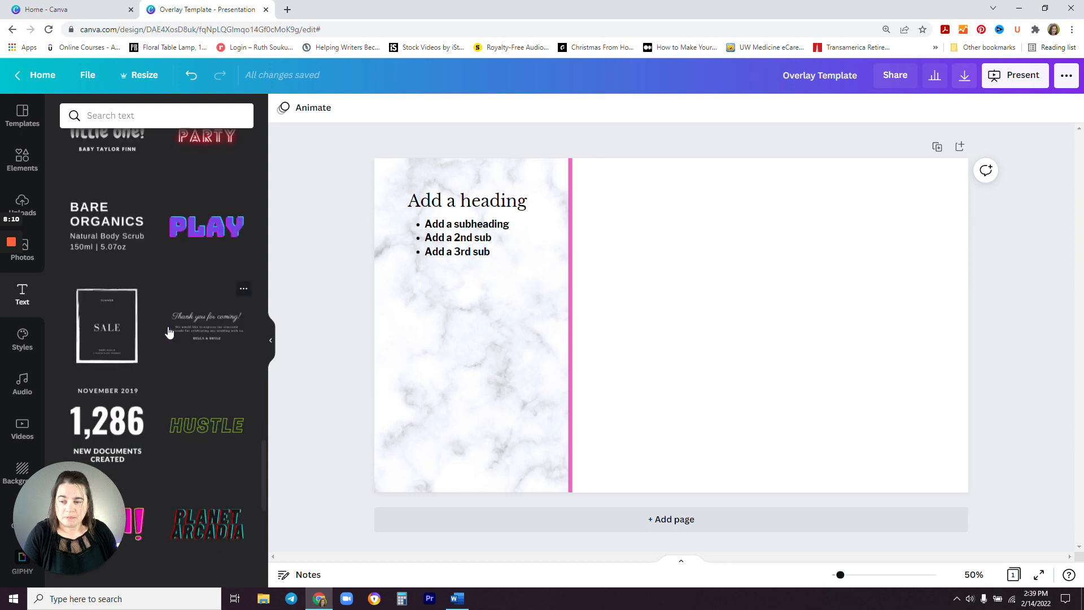
{"action": "scroll", "coordinate": [168, 332], "scroll_direction": "down", "scroll_amount": 6}
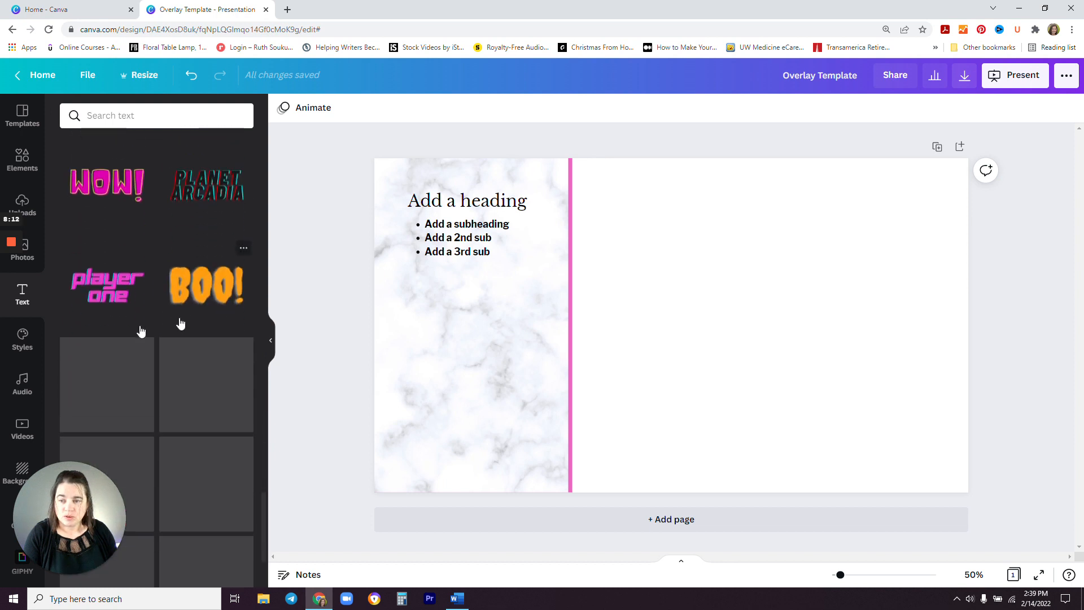
{"action": "scroll", "coordinate": [190, 321], "scroll_direction": "down", "scroll_amount": 5}
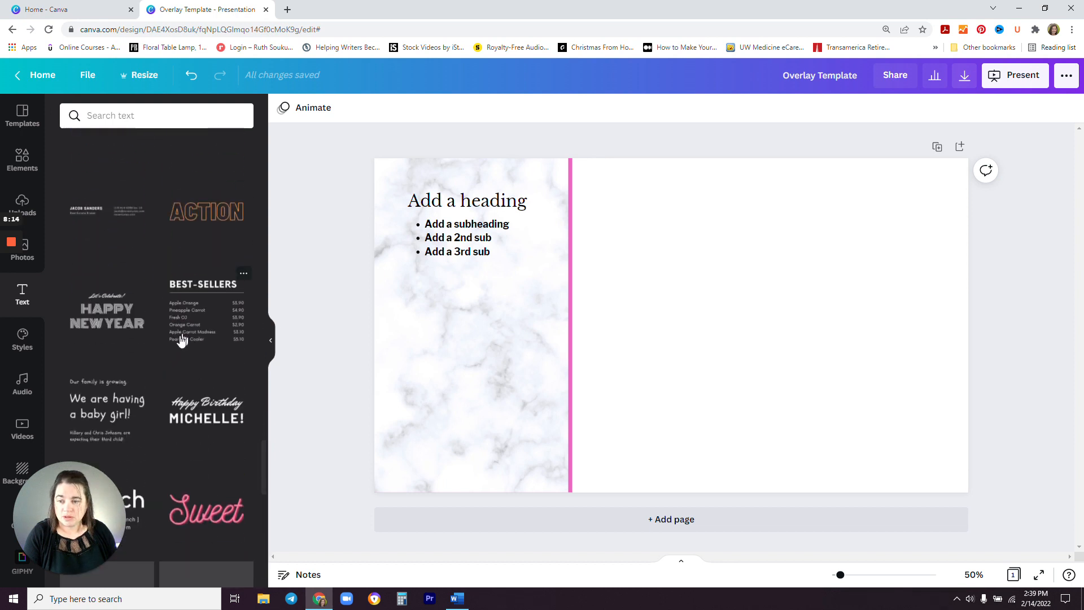
{"action": "scroll", "coordinate": [184, 338], "scroll_direction": "down", "scroll_amount": 2}
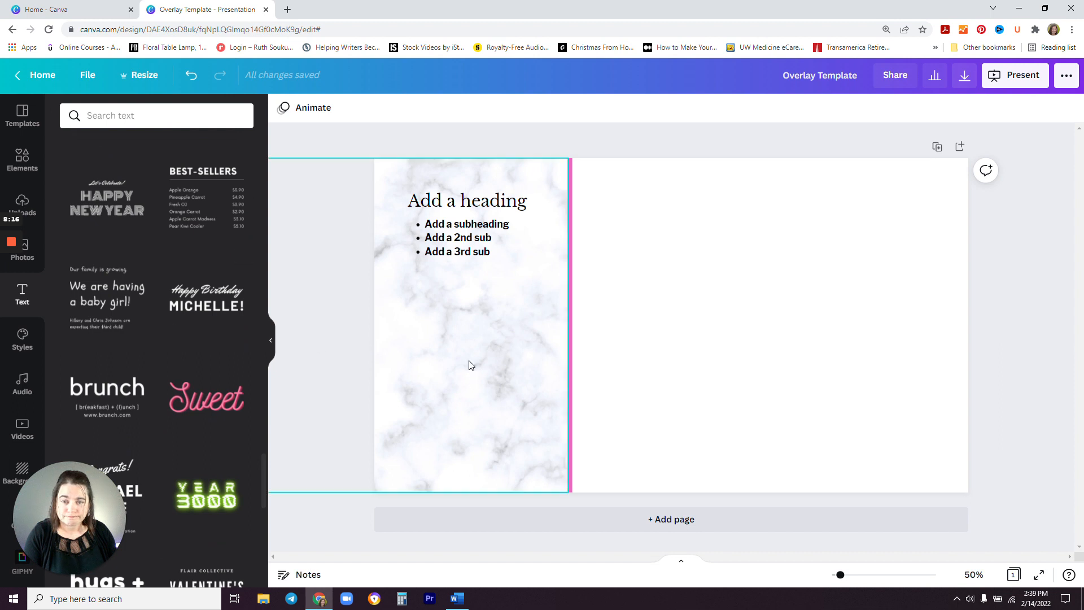
- Duplicate the finished overlay page to start a second layout variant
{"action": "left_click", "coordinate": [701, 354]}
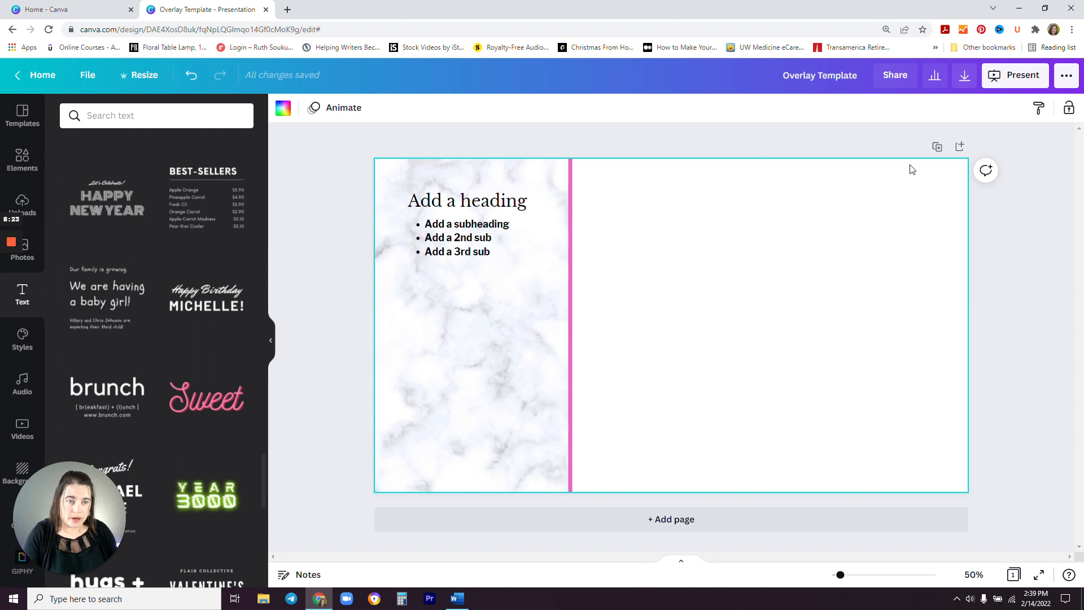
{"action": "left_click", "coordinate": [938, 148]}
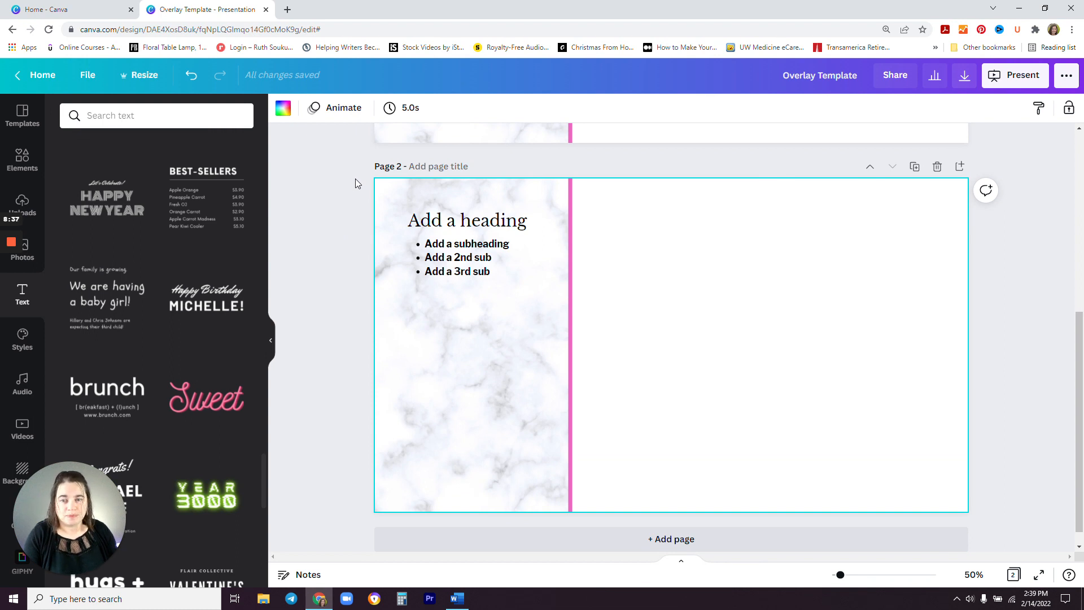
{"action": "left_click_drag", "start_coordinate": [354, 175], "coordinate": [581, 522]}
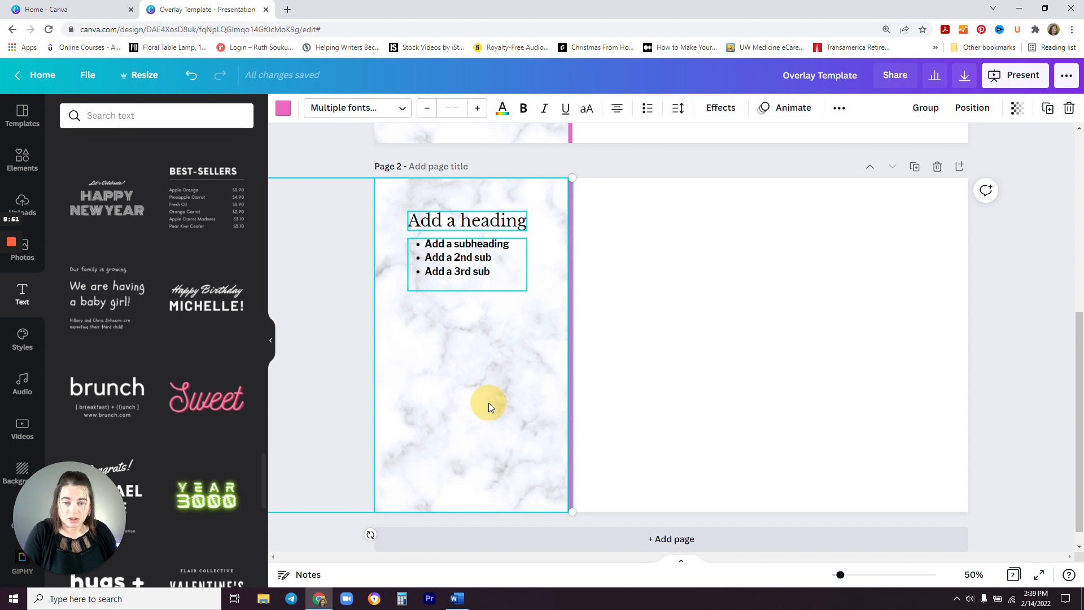
{"action": "left_click", "coordinate": [673, 407]}
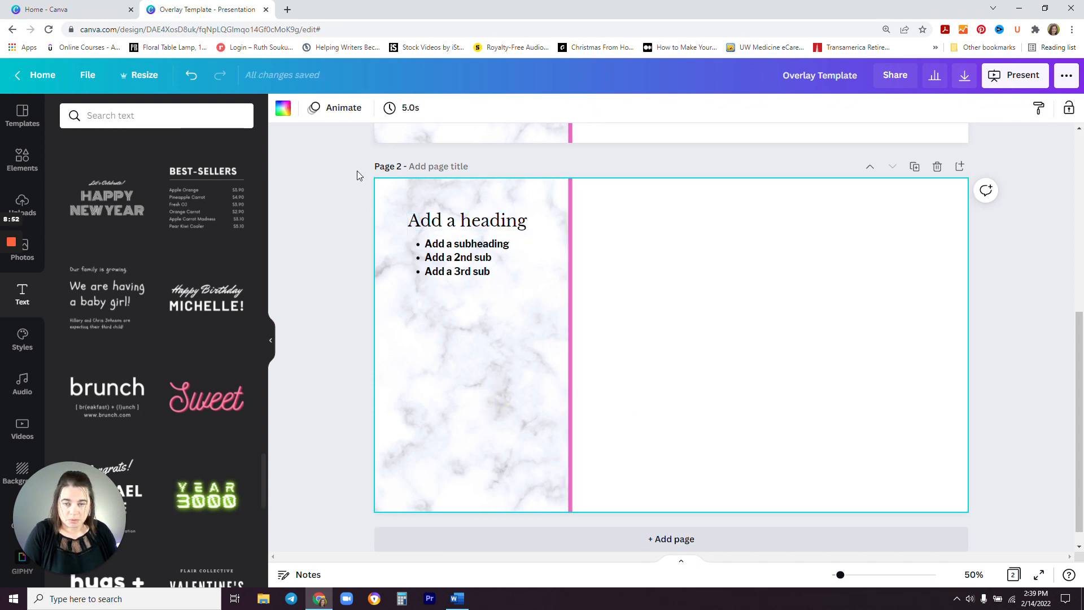
{"action": "left_click", "coordinate": [626, 280]}
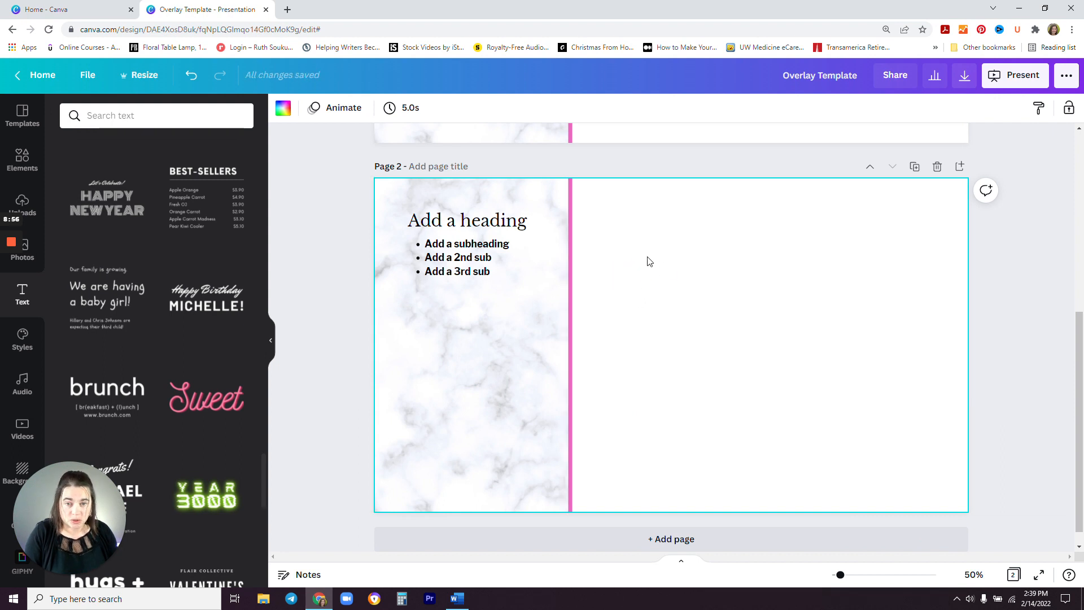
{"action": "key", "text": "ctrl+a"}
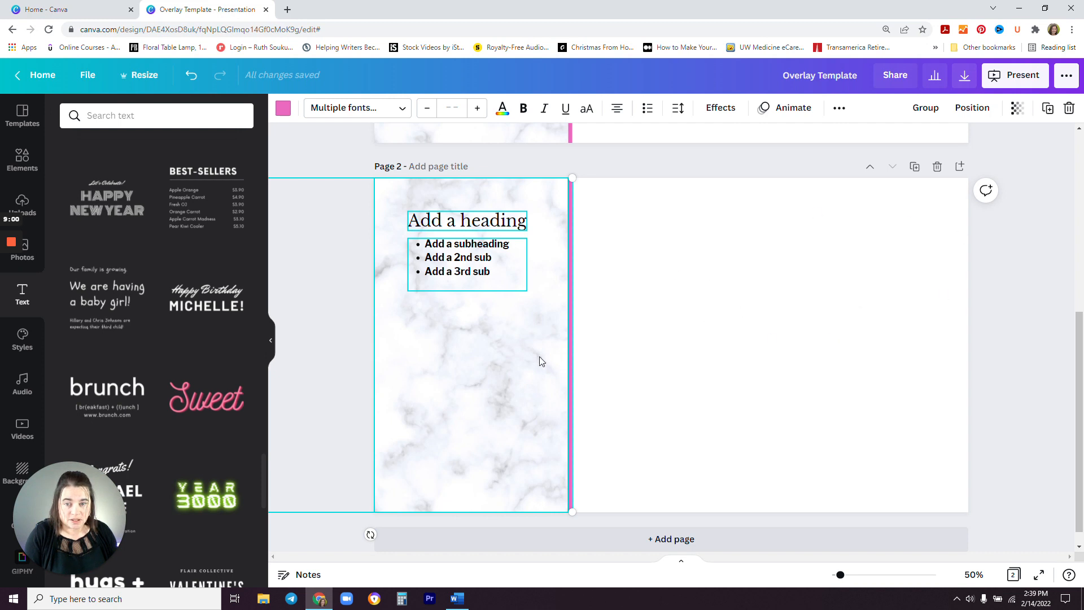
{"action": "left_click", "coordinate": [660, 359]}
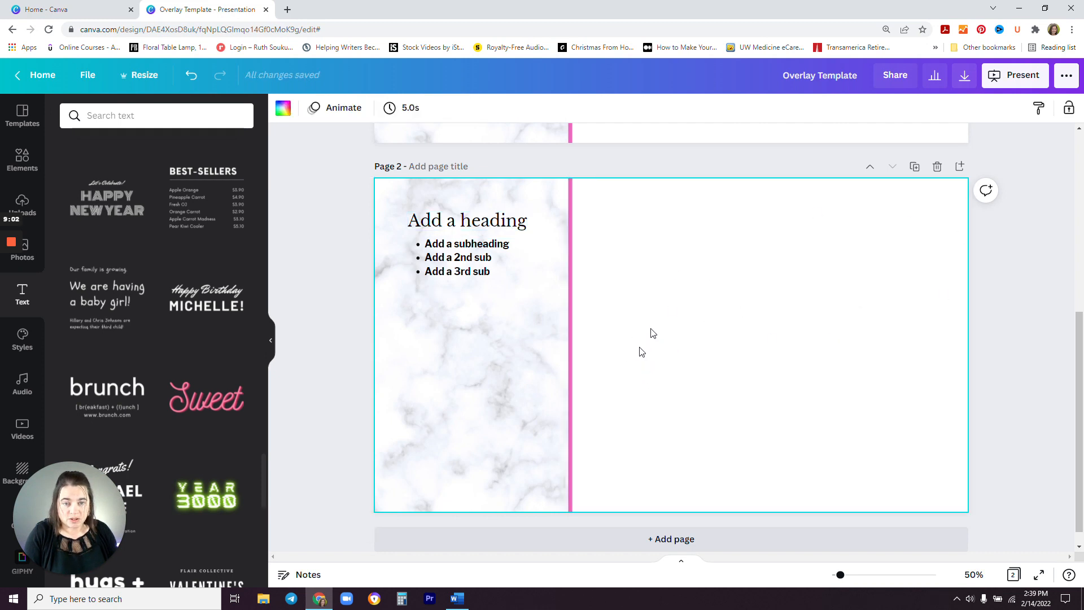
- Move the marble photo, pink rectangle, heading and bulleted list together to the right side of page 2
{"action": "left_click_drag", "start_coordinate": [595, 501], "coordinate": [338, 171]}
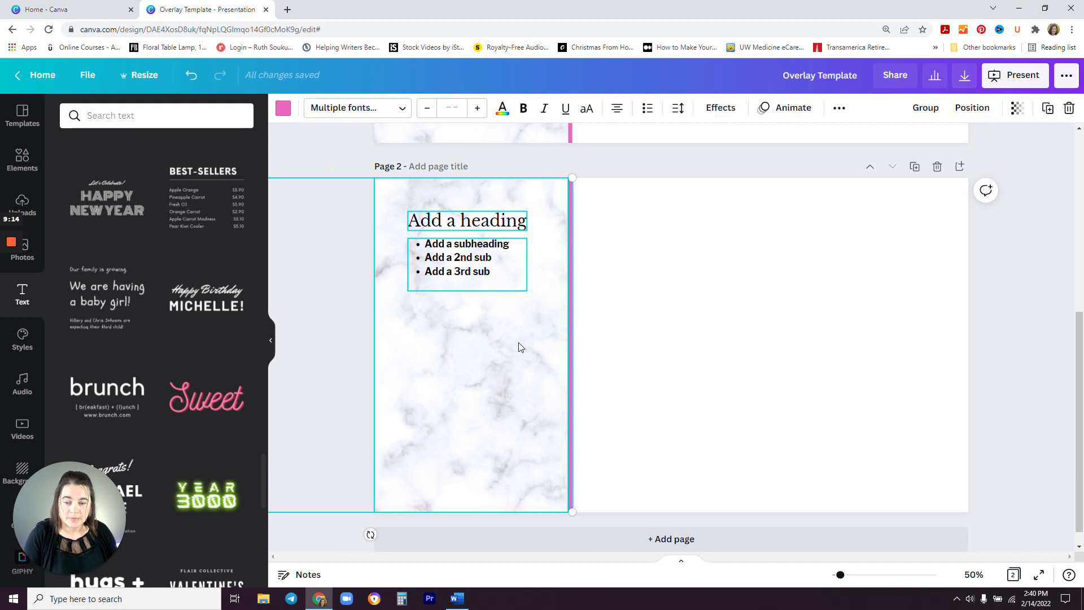
{"action": "left_click_drag", "start_coordinate": [511, 347], "coordinate": [900, 342]}
{"action": "left_click", "coordinate": [1000, 345]}
- Crop the marble photo to about 642 px wide and place it flush with page 2's right edge, exposing the pink strip along its inner side
{"action": "left_click", "coordinate": [668, 344]}
{"action": "left_click_drag", "start_coordinate": [561, 345], "coordinate": [760, 347]}
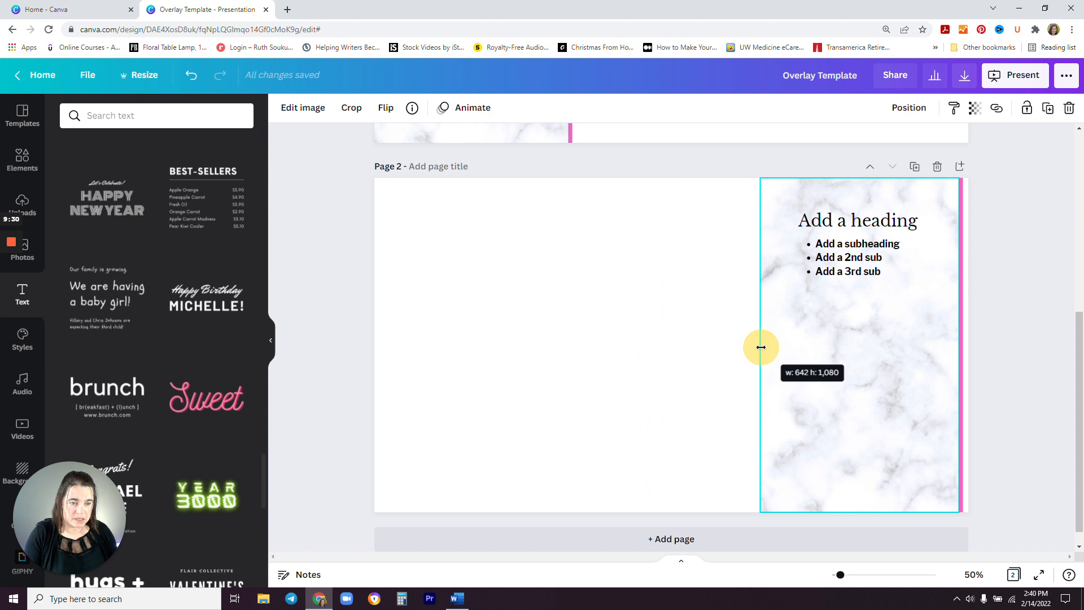
{"action": "left_click_drag", "start_coordinate": [762, 346], "coordinate": [761, 347]}
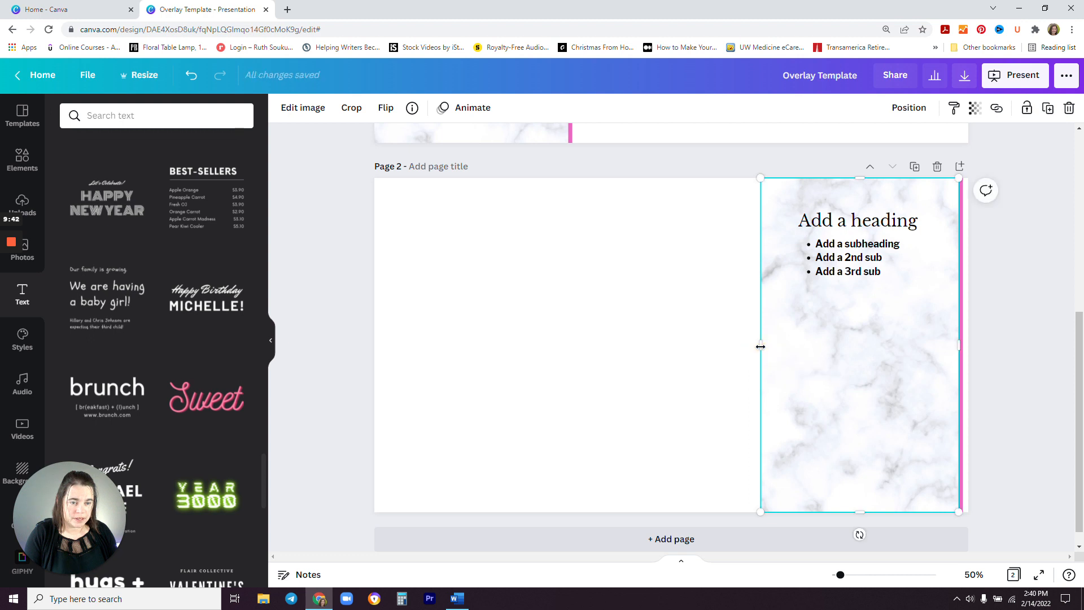
{"action": "left_click_drag", "start_coordinate": [874, 355], "coordinate": [882, 349]}
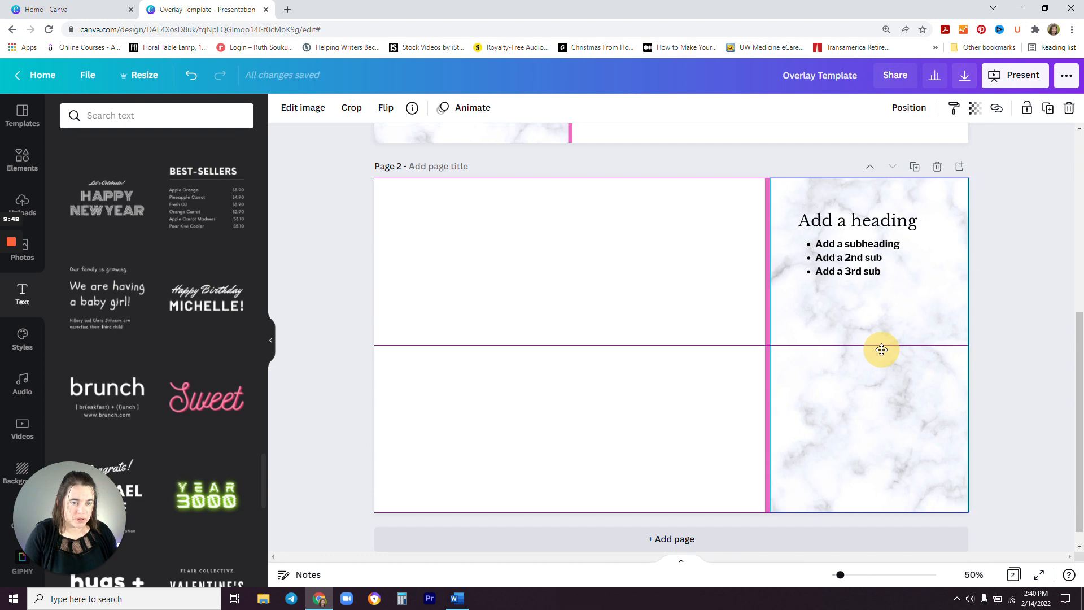
{"action": "left_click_drag", "start_coordinate": [882, 349], "coordinate": [880, 351]}
- Shift the heading and bulleted list together so they are centred horizontally on page 2's marble panel
{"action": "left_click", "coordinate": [849, 225]}
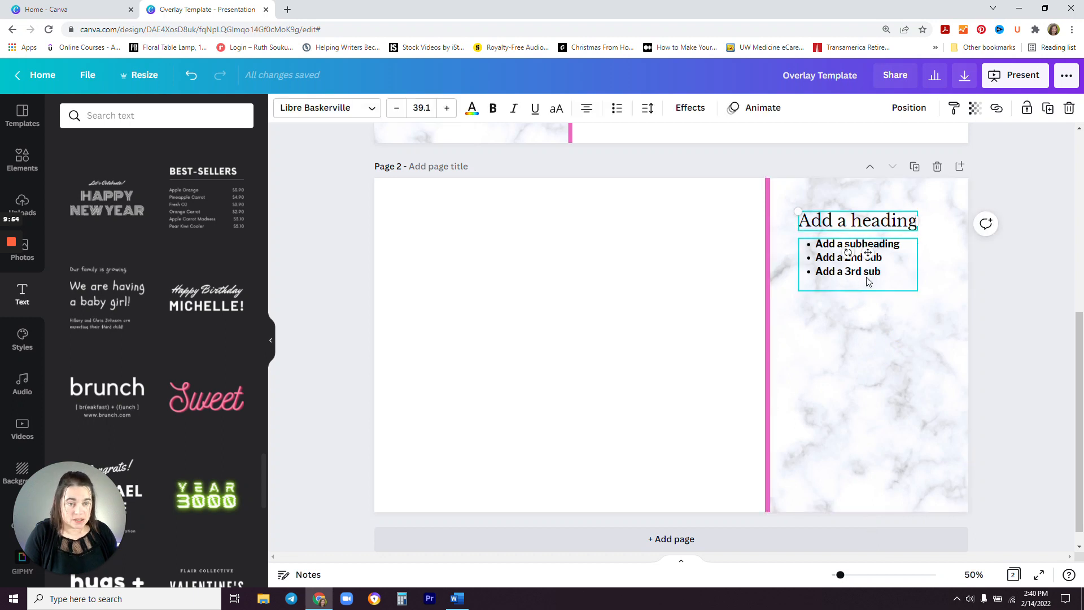
{"action": "left_click", "coordinate": [1012, 289]}
{"action": "left_click", "coordinate": [867, 228]}
{"action": "left_click", "coordinate": [853, 272], "text": "shift"}
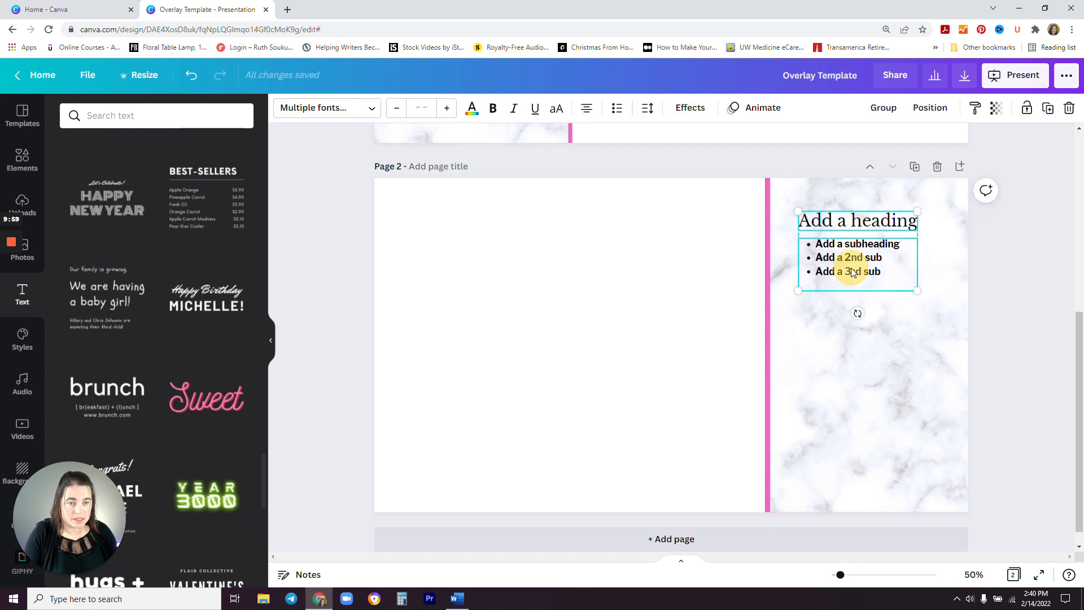
{"action": "left_click_drag", "start_coordinate": [855, 266], "coordinate": [867, 266]}
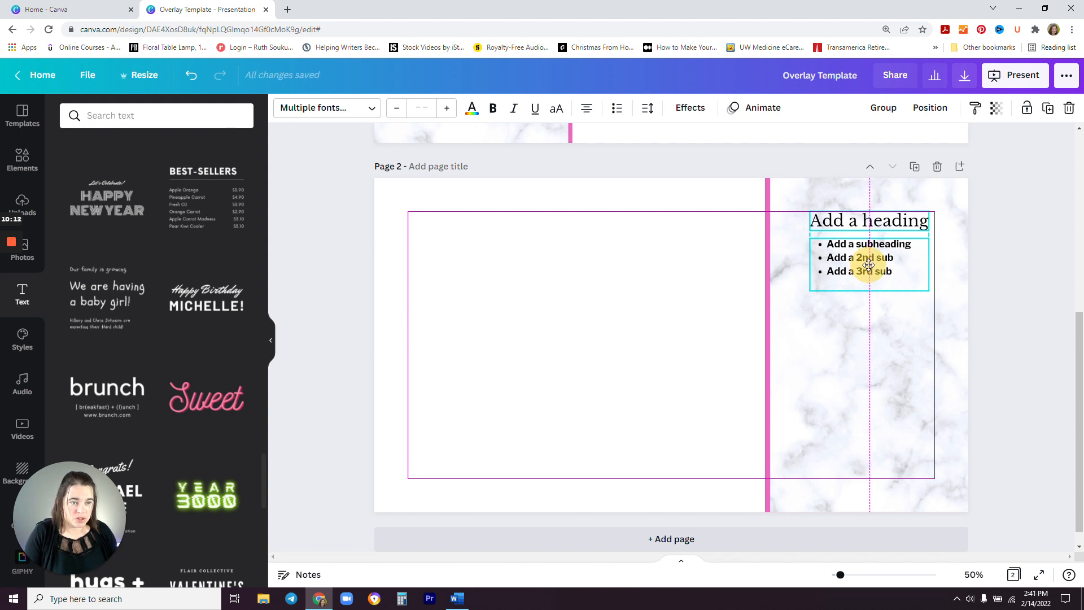
{"action": "left_click_drag", "start_coordinate": [869, 265], "coordinate": [868, 265]}
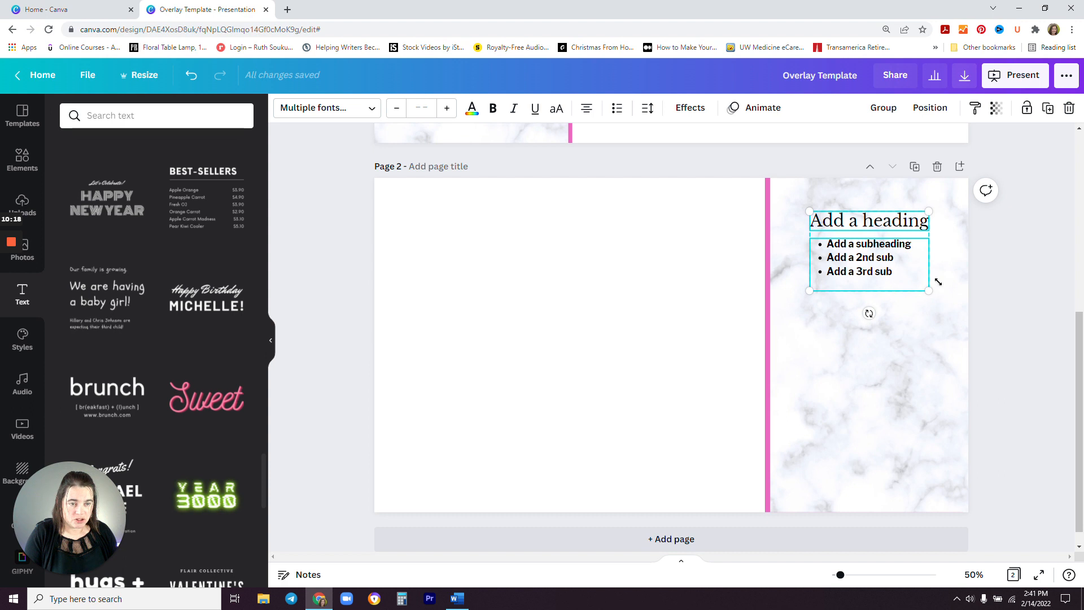
- Try to align the heading and bulleted list on page 2 with the Top alignment option
{"action": "left_click", "coordinate": [930, 111]}
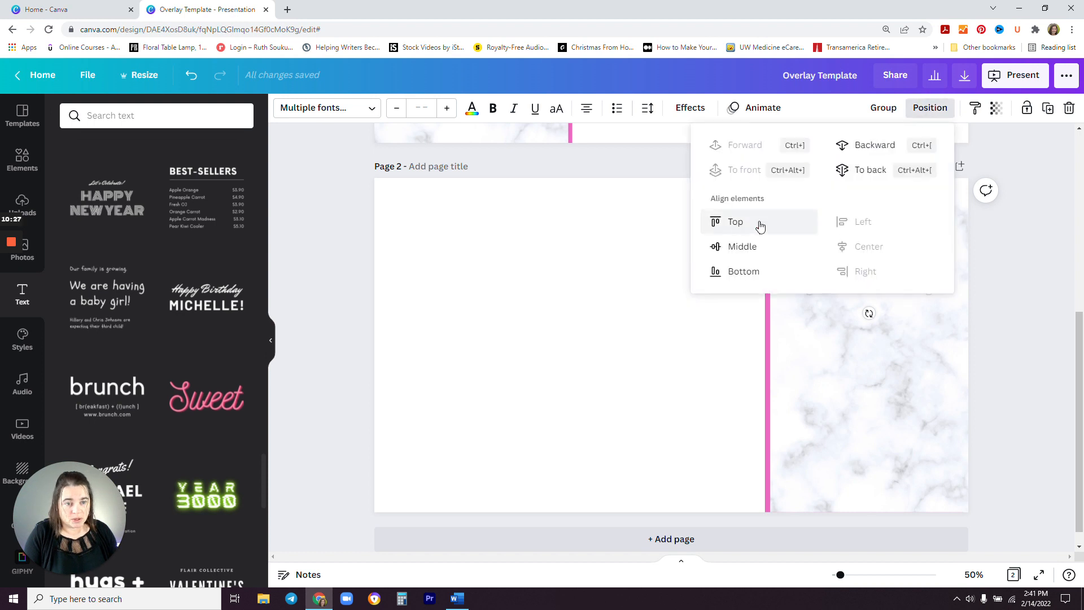
{"action": "left_click", "coordinate": [915, 337]}
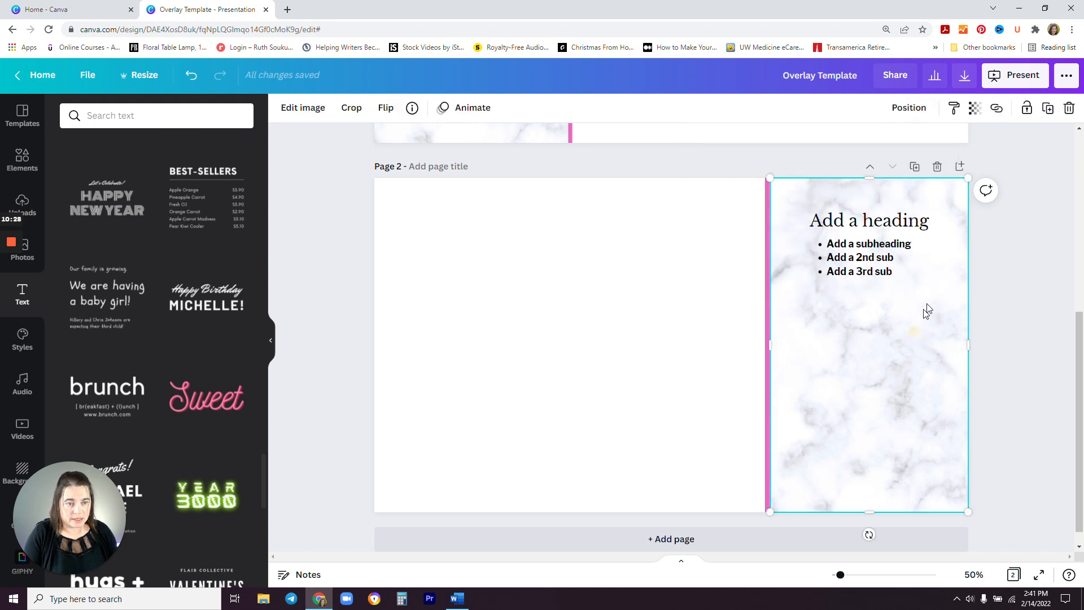
{"action": "left_click", "coordinate": [862, 220]}
{"action": "left_click", "coordinate": [859, 270], "text": "shift"}
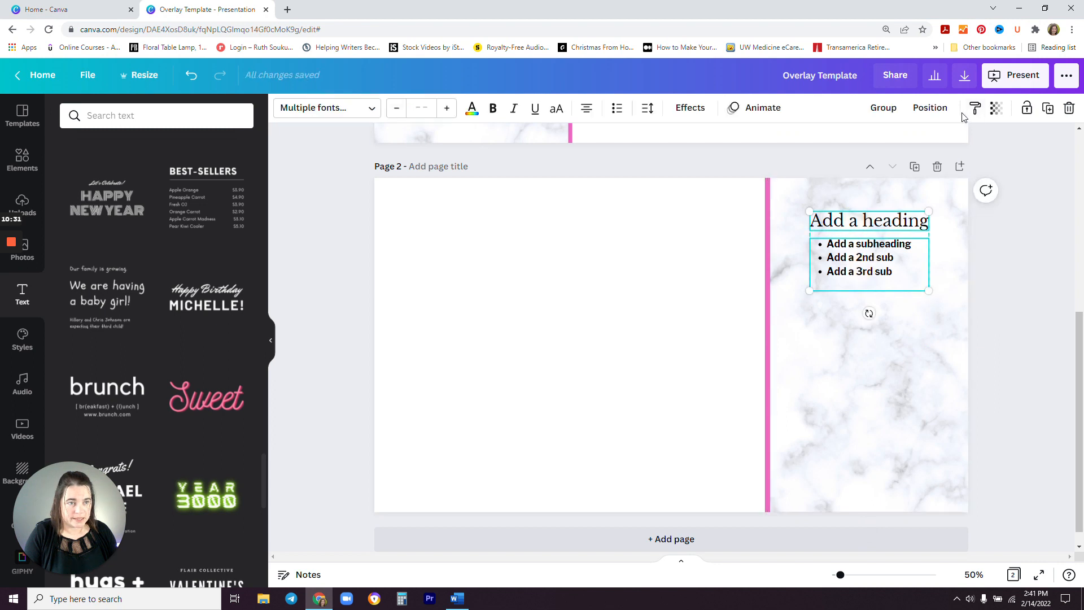
{"action": "left_click", "coordinate": [930, 108]}
{"action": "left_click", "coordinate": [755, 220]}
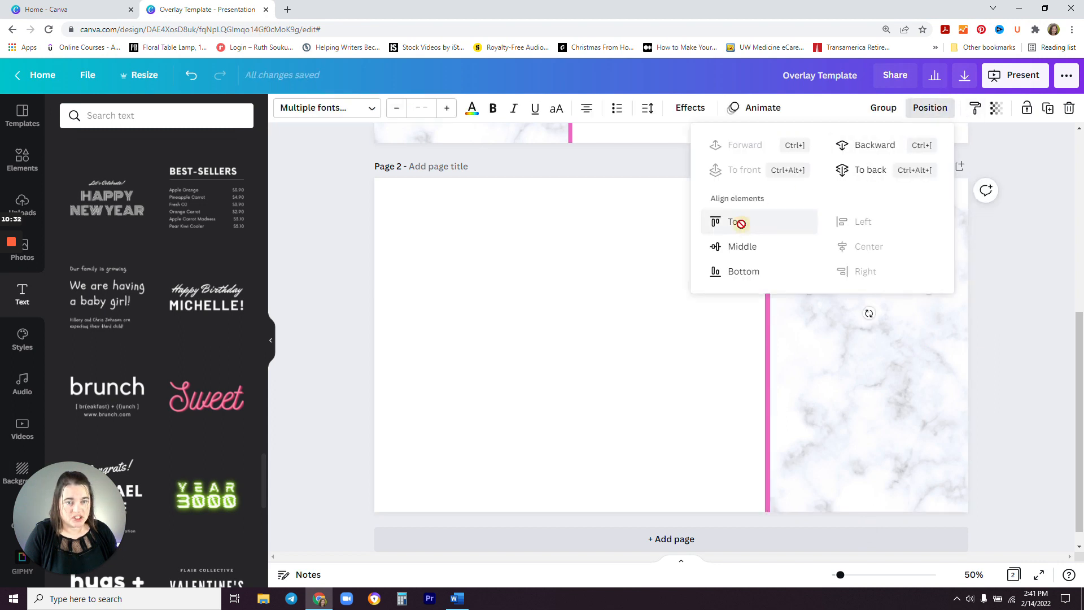
- Try the Middle, Bottom and Top alignment options on page 2's heading and bulleted list
{"action": "left_click", "coordinate": [744, 248]}
{"action": "left_click", "coordinate": [746, 270]}
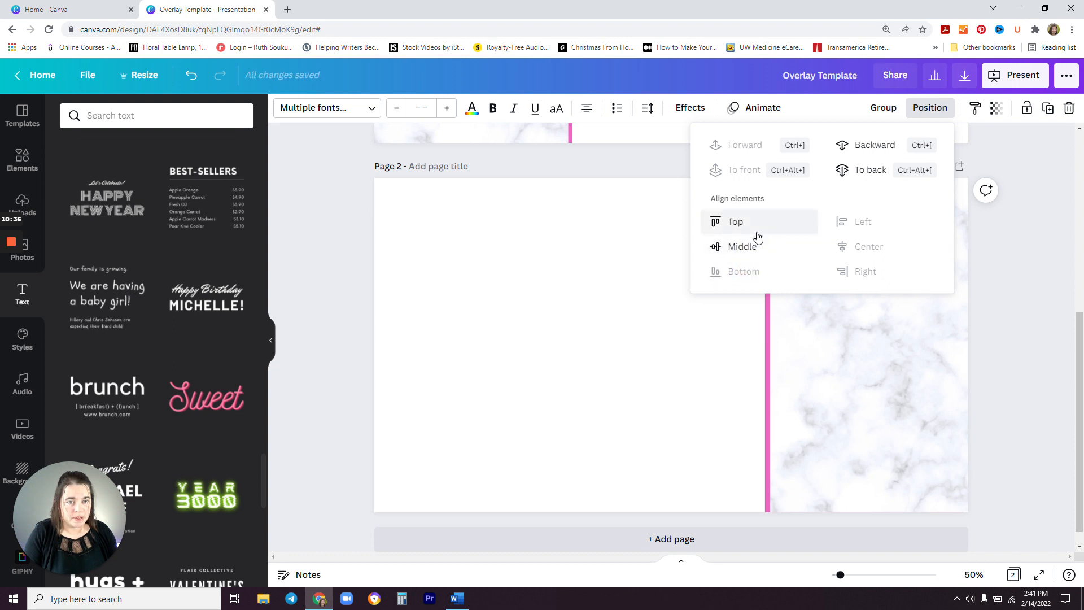
{"action": "left_click", "coordinate": [722, 221]}
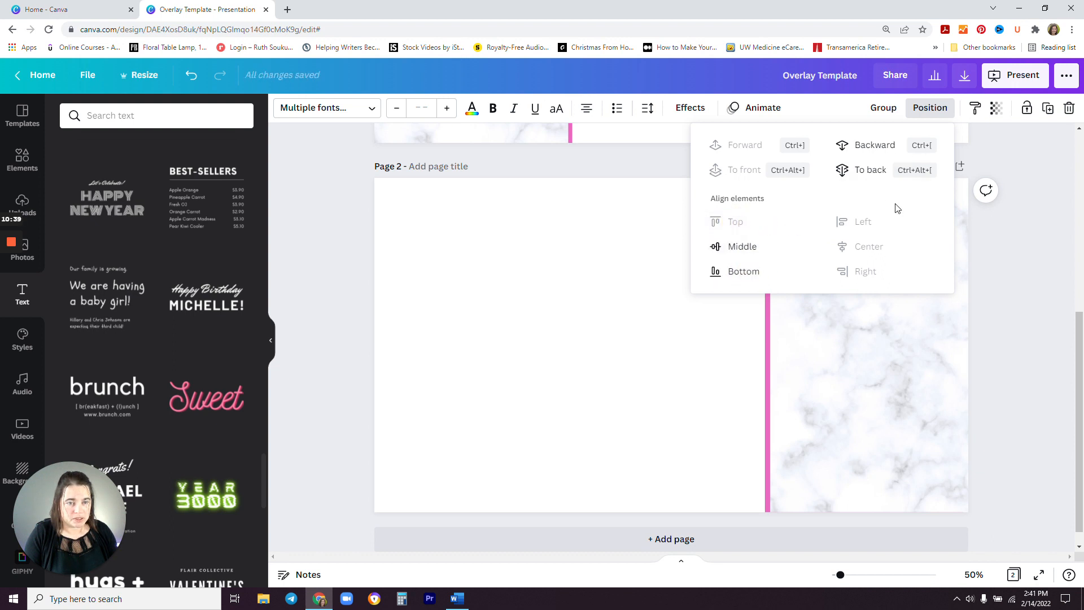
{"action": "left_click", "coordinate": [981, 244]}
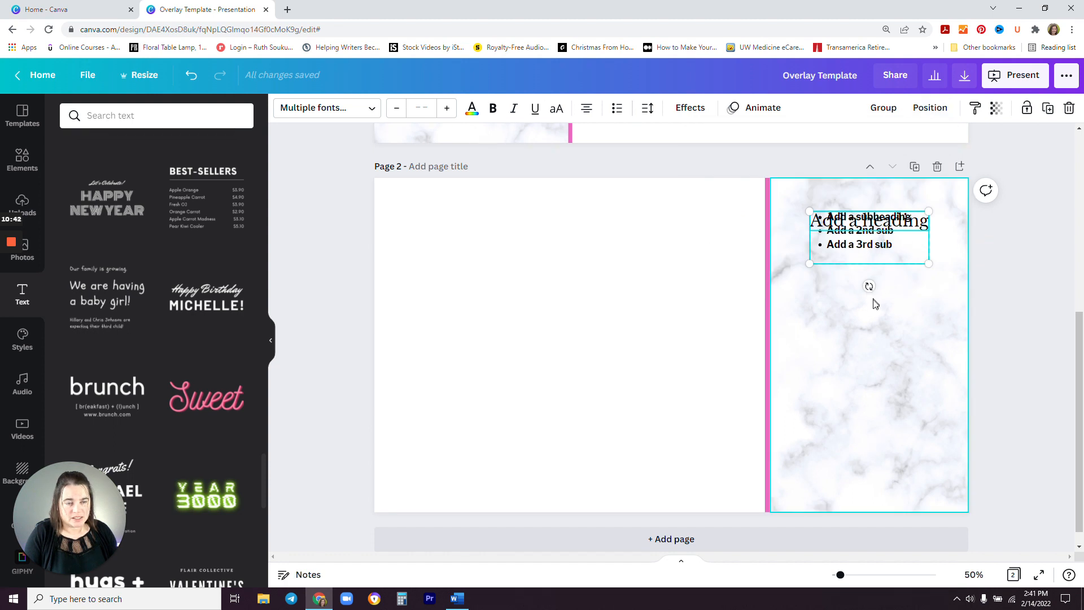
- Move the bulleted list down so it sits directly below the heading on page 2's marble panel
{"action": "left_click", "coordinate": [844, 286]}
{"action": "left_click", "coordinate": [865, 253]}
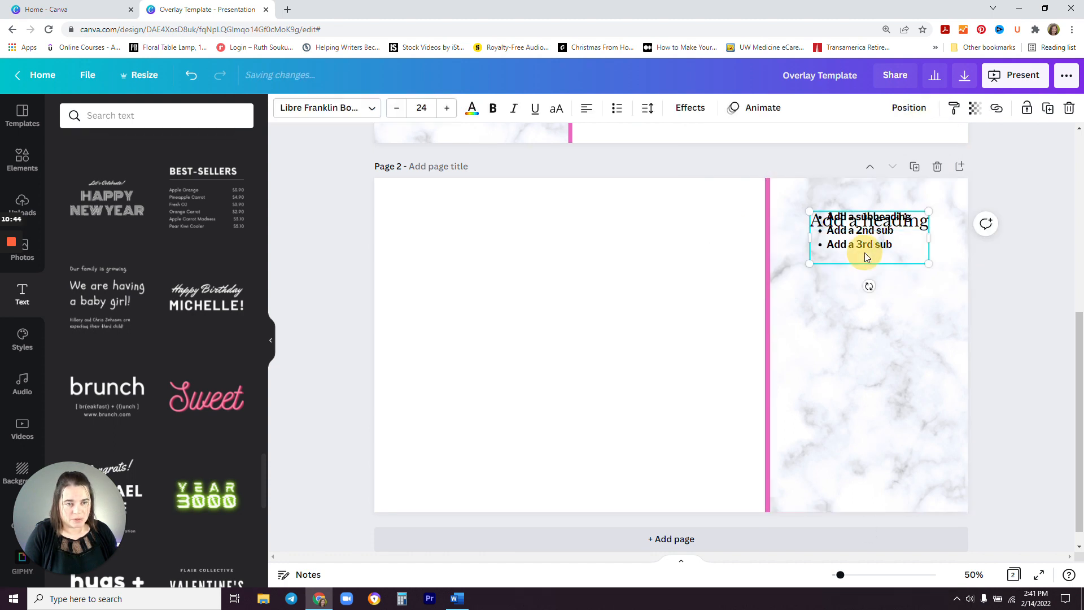
{"action": "left_click", "coordinate": [929, 283]}
{"action": "left_click", "coordinate": [872, 247]}
{"action": "left_click_drag", "start_coordinate": [872, 247], "coordinate": [872, 269]}
{"action": "left_click", "coordinate": [1020, 293]}
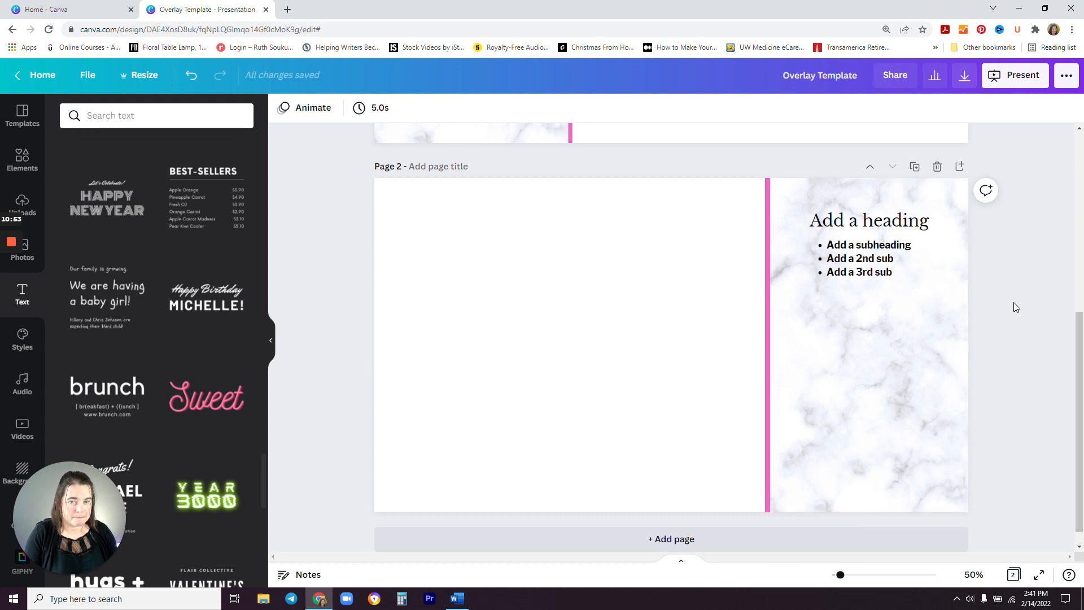
- Duplicate page 2, the right-side variant, as a new page 3
{"action": "scroll", "coordinate": [1022, 301], "scroll_direction": "up", "scroll_amount": 6}
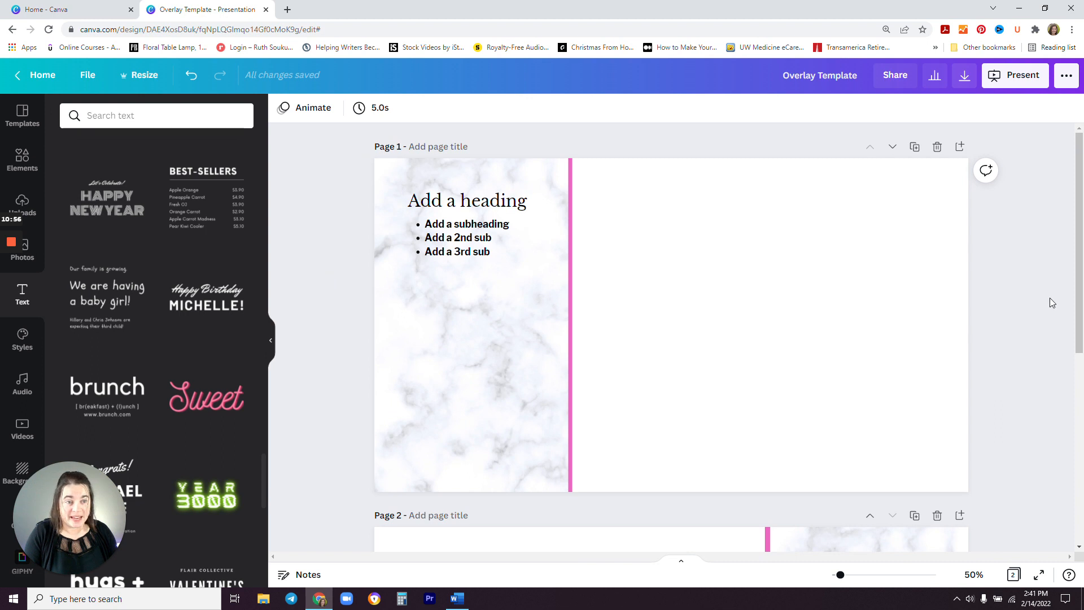
{"action": "scroll", "coordinate": [1044, 310], "scroll_direction": "down", "scroll_amount": 2}
{"action": "scroll", "coordinate": [1044, 304], "scroll_direction": "down", "scroll_amount": 4}
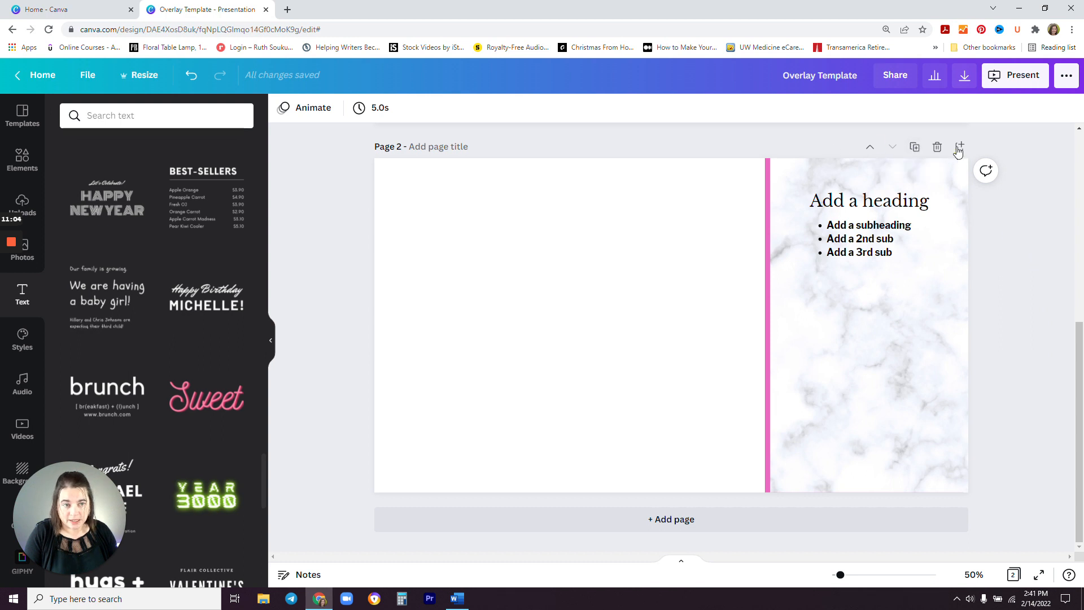
{"action": "left_click", "coordinate": [915, 148]}
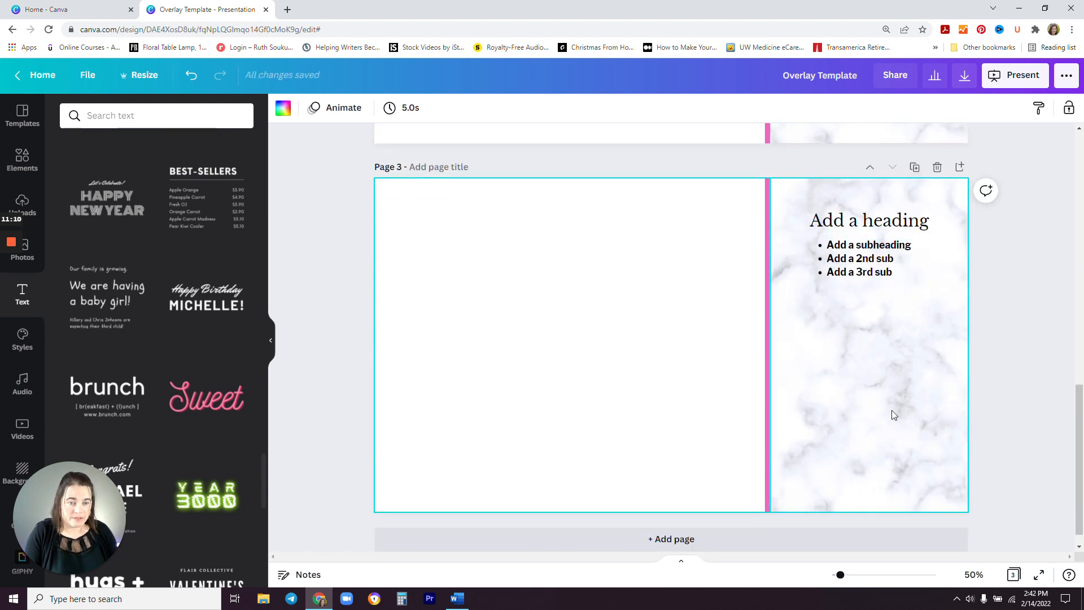
- Move page 3's marble photo down to the lower part of the page and stretch it across the full page width
{"action": "left_click_drag", "start_coordinate": [918, 360], "coordinate": [753, 598]}
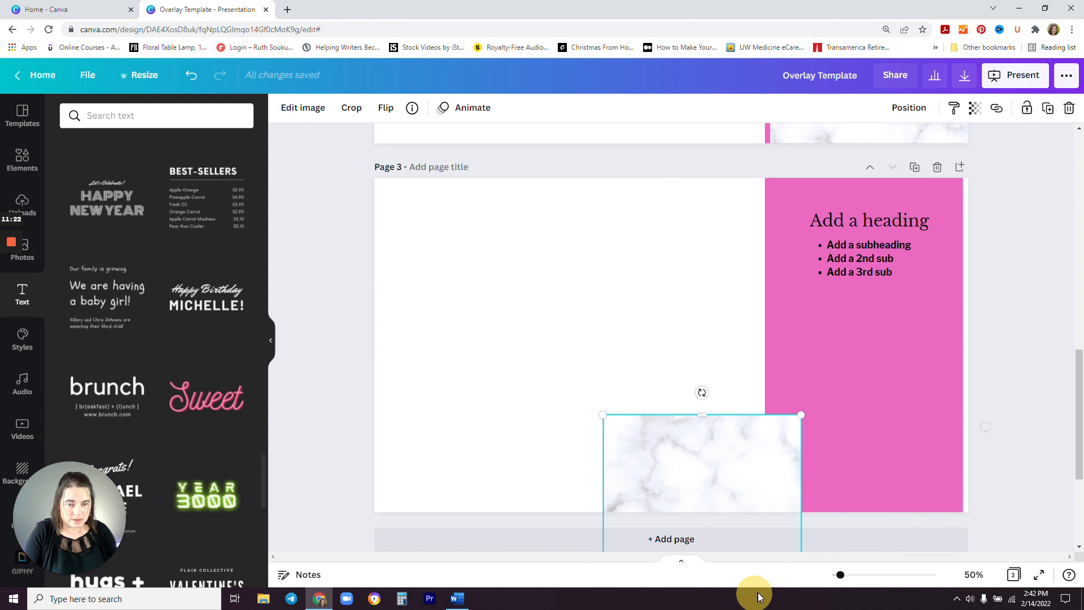
{"action": "scroll", "coordinate": [664, 364], "scroll_direction": "down", "scroll_amount": 3}
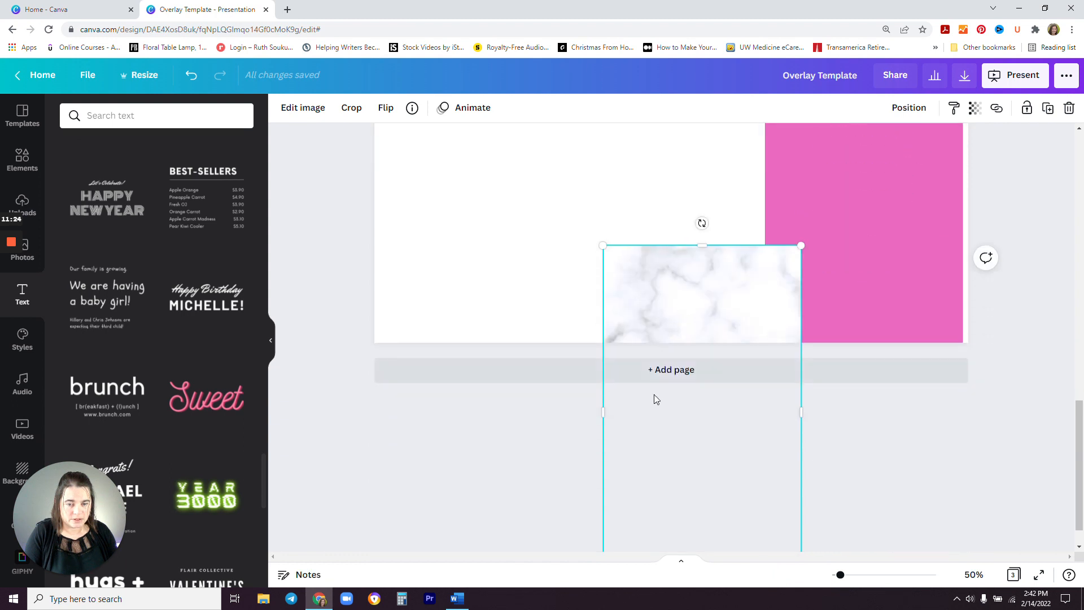
{"action": "left_click_drag", "start_coordinate": [603, 413], "coordinate": [374, 398]}
{"action": "left_click_drag", "start_coordinate": [801, 413], "coordinate": [969, 407]}
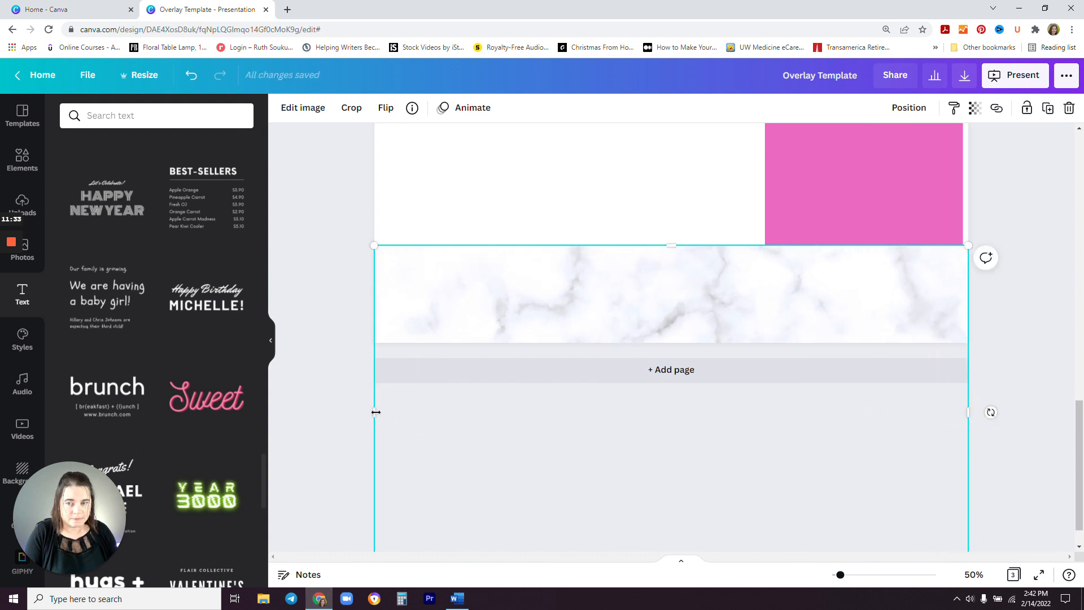
- Resize page 3's pink rectangle to about 1,933 by 329 px, leaving a thin full-width strip above the marble
{"action": "left_click", "coordinate": [919, 193]}
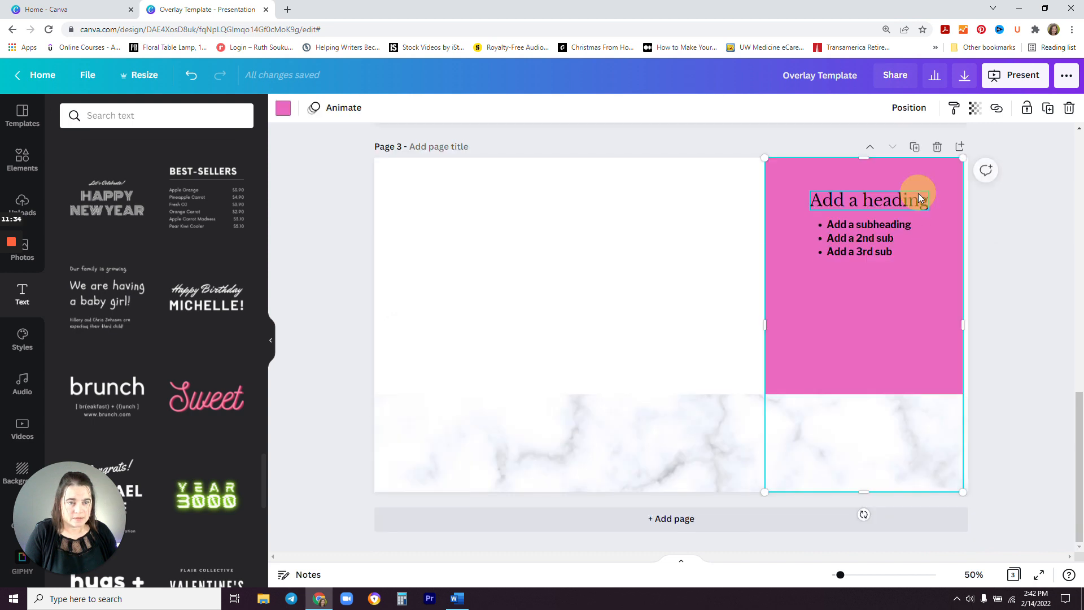
{"action": "left_click_drag", "start_coordinate": [863, 159], "coordinate": [876, 390]}
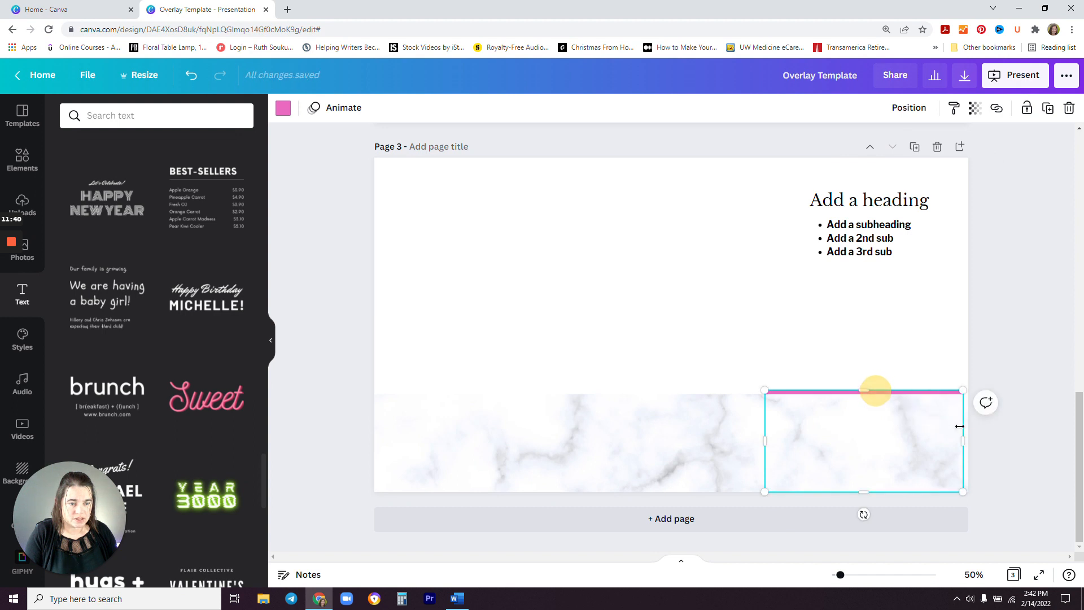
{"action": "left_click_drag", "start_coordinate": [963, 439], "coordinate": [972, 424]}
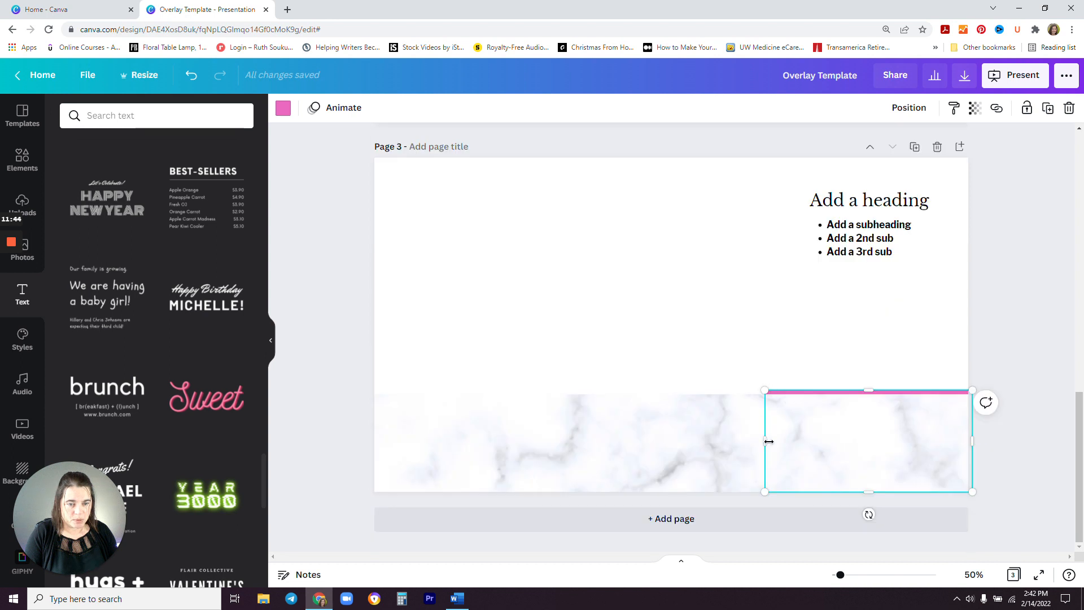
{"action": "left_click_drag", "start_coordinate": [767, 438], "coordinate": [373, 433]}
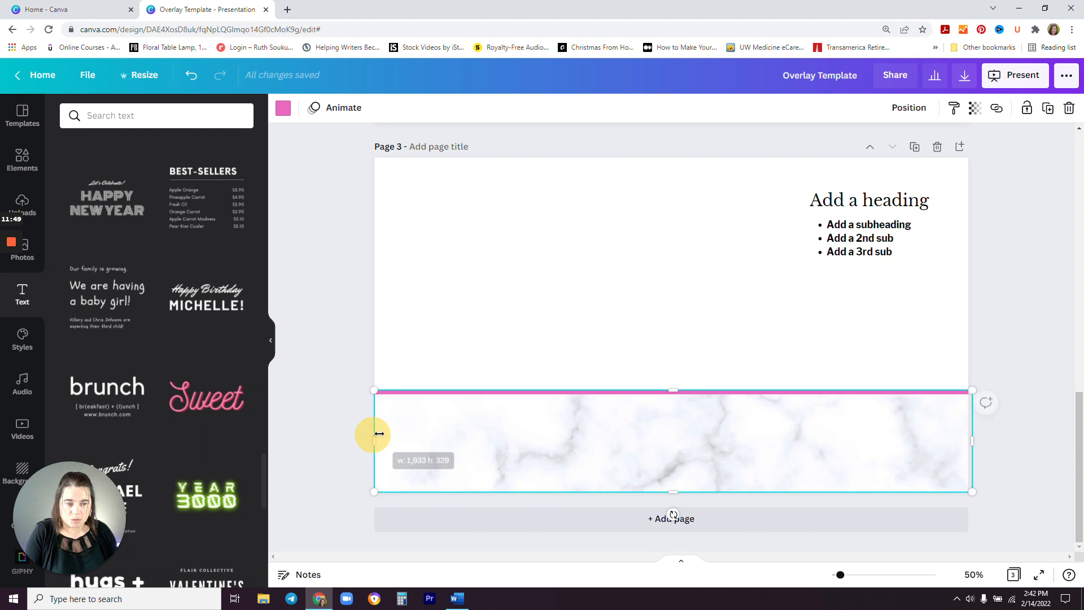
{"action": "left_click", "coordinate": [1037, 350]}
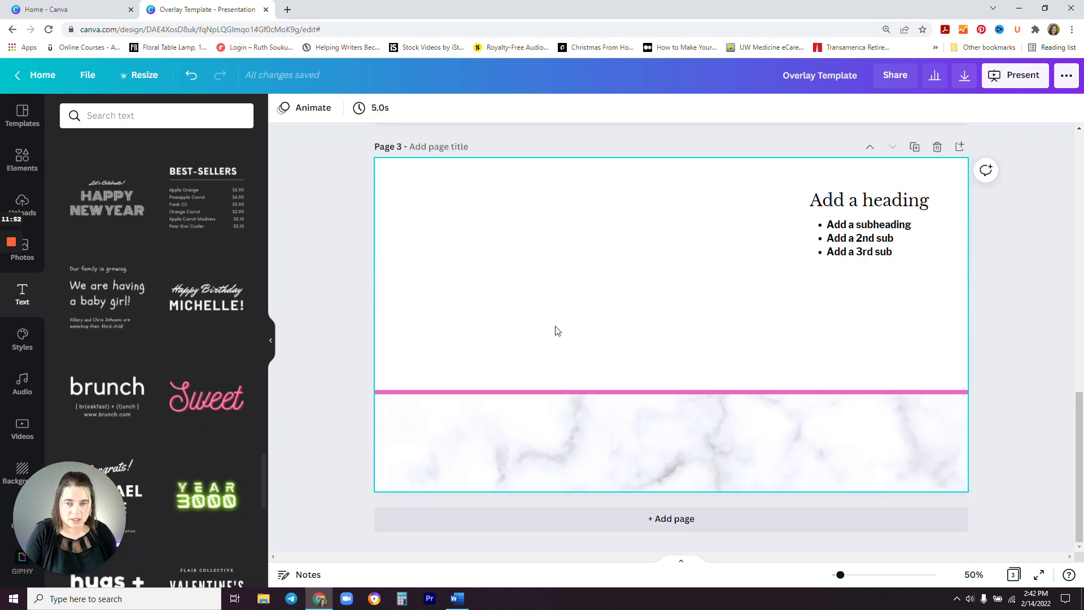
- Shorten page 3's marble photo so it ends just below the page and exposes a thicker pink strip above it
{"action": "scroll", "coordinate": [542, 452], "scroll_direction": "down", "scroll_amount": 3}
{"action": "scroll", "coordinate": [791, 338], "scroll_direction": "up", "scroll_amount": 3}
{"action": "left_click", "coordinate": [1015, 344]}
{"action": "scroll", "coordinate": [903, 390], "scroll_direction": "down", "scroll_amount": 3}
{"action": "scroll", "coordinate": [774, 405], "scroll_direction": "up", "scroll_amount": 3}
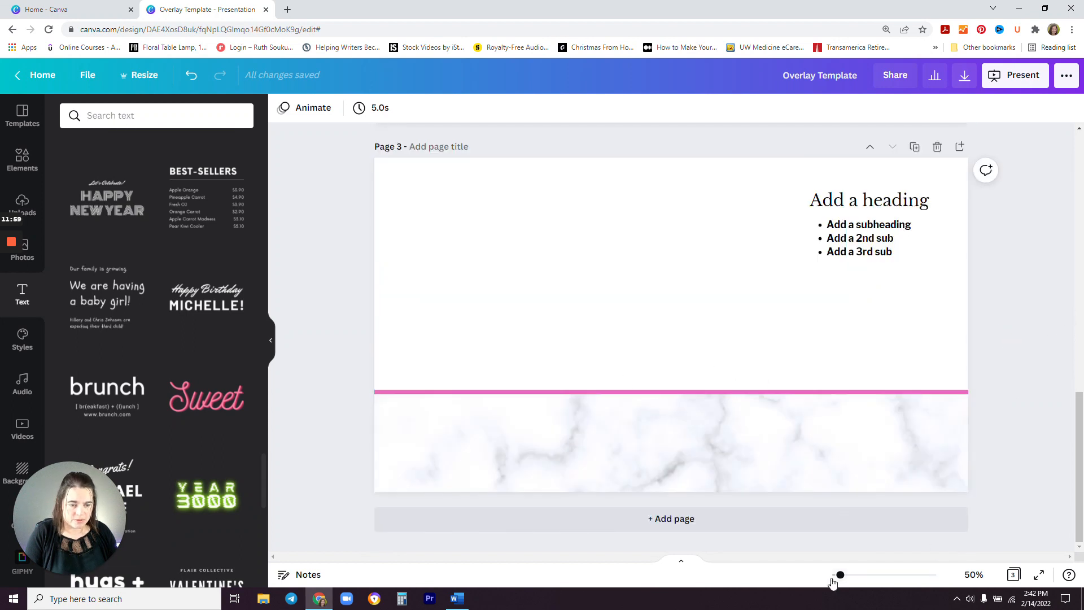
{"action": "left_click_drag", "start_coordinate": [840, 576], "coordinate": [835, 576]}
{"action": "left_click", "coordinate": [673, 463]}
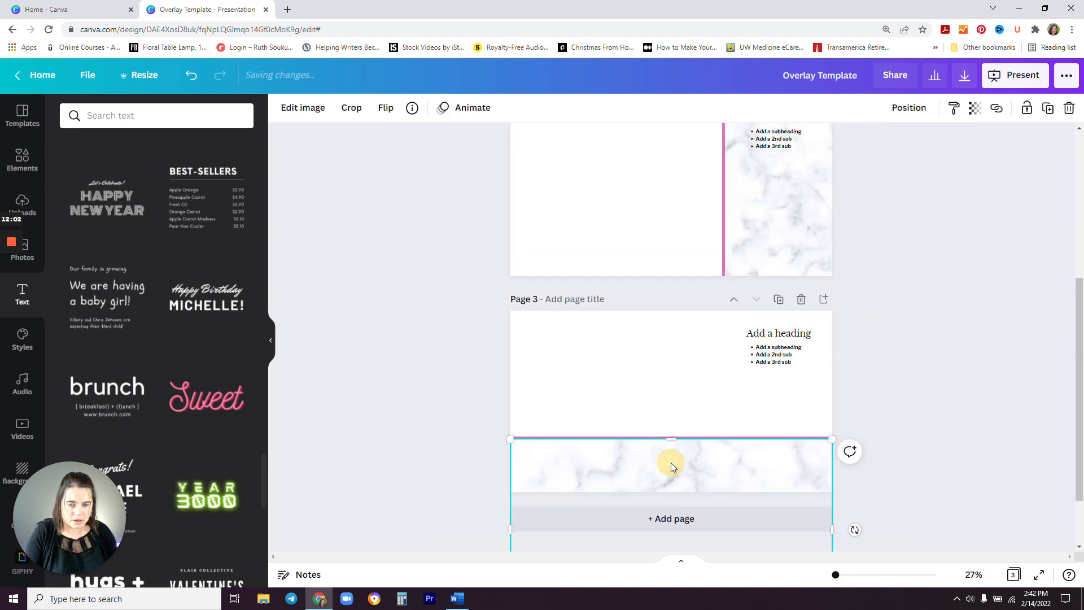
{"action": "scroll", "coordinate": [687, 491], "scroll_direction": "down", "scroll_amount": 2}
{"action": "left_click_drag", "start_coordinate": [672, 541], "coordinate": [666, 474]}
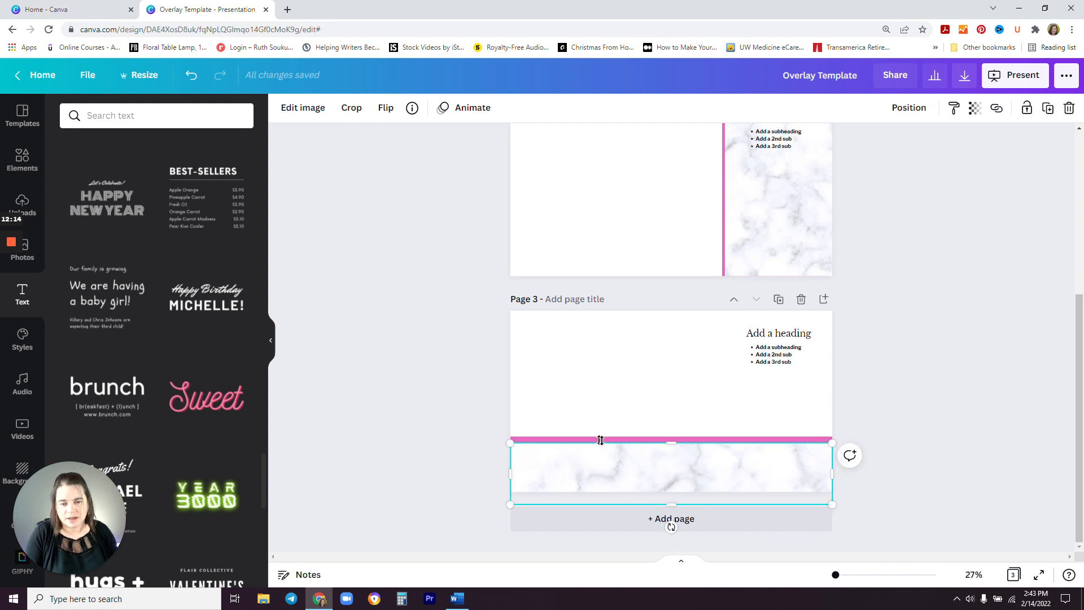
{"action": "left_click", "coordinate": [885, 426]}
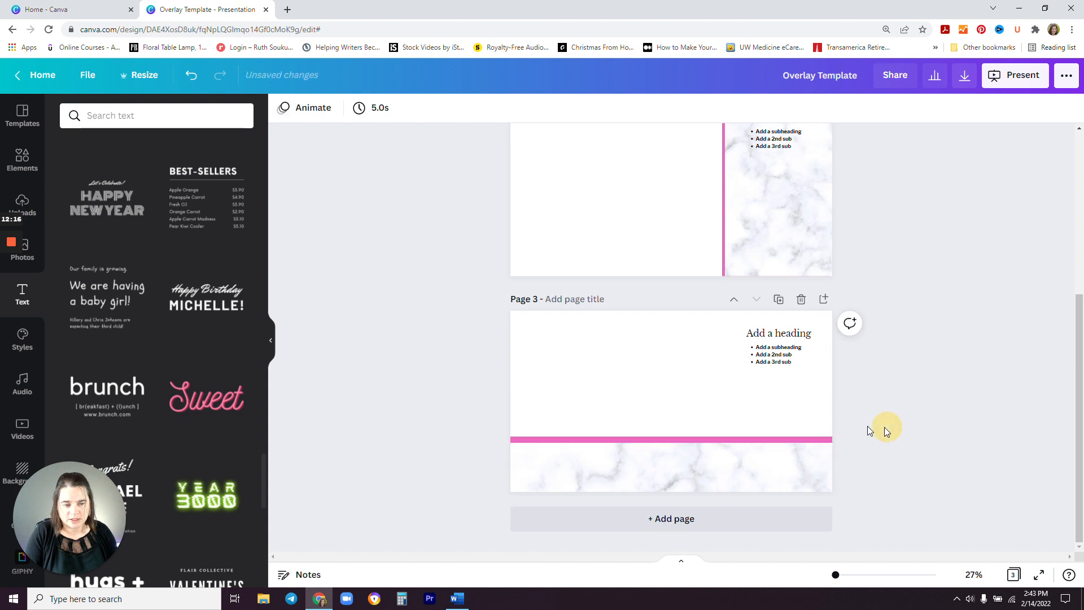
- Lower the pink rectangle's upper edge slightly to thin the strip above page 3's marble banner
{"action": "left_click", "coordinate": [685, 439]}
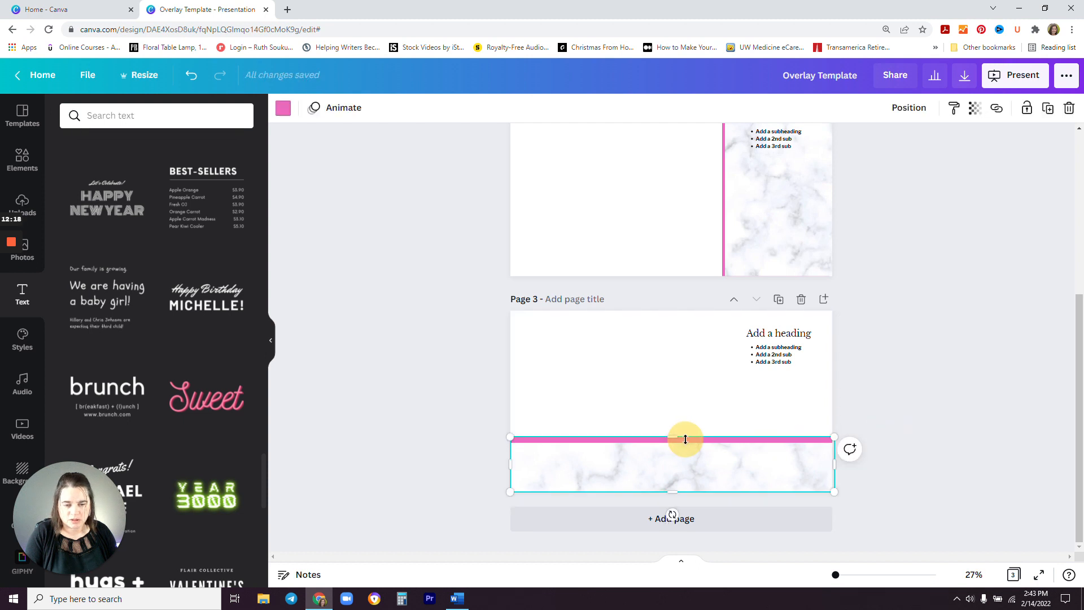
{"action": "left_click", "coordinate": [671, 435]}
{"action": "left_click_drag", "start_coordinate": [670, 436], "coordinate": [669, 437]}
{"action": "left_click", "coordinate": [889, 426]}
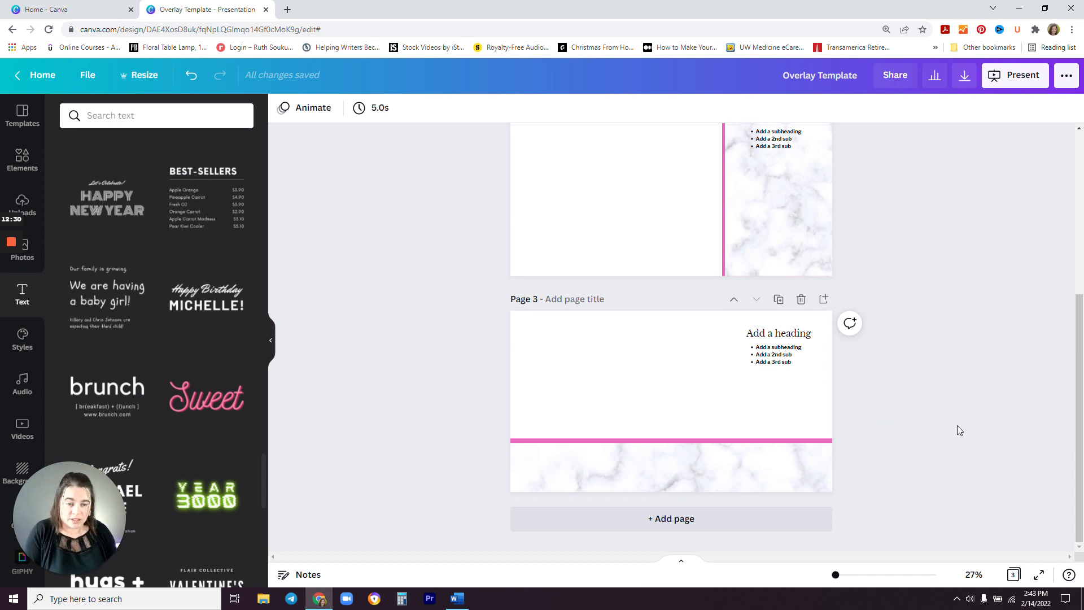
- Trim the marble photo's lower edge to line up with the bottom of page 3
{"action": "left_click", "coordinate": [614, 468]}
{"action": "left_click_drag", "start_coordinate": [671, 506], "coordinate": [668, 495]}
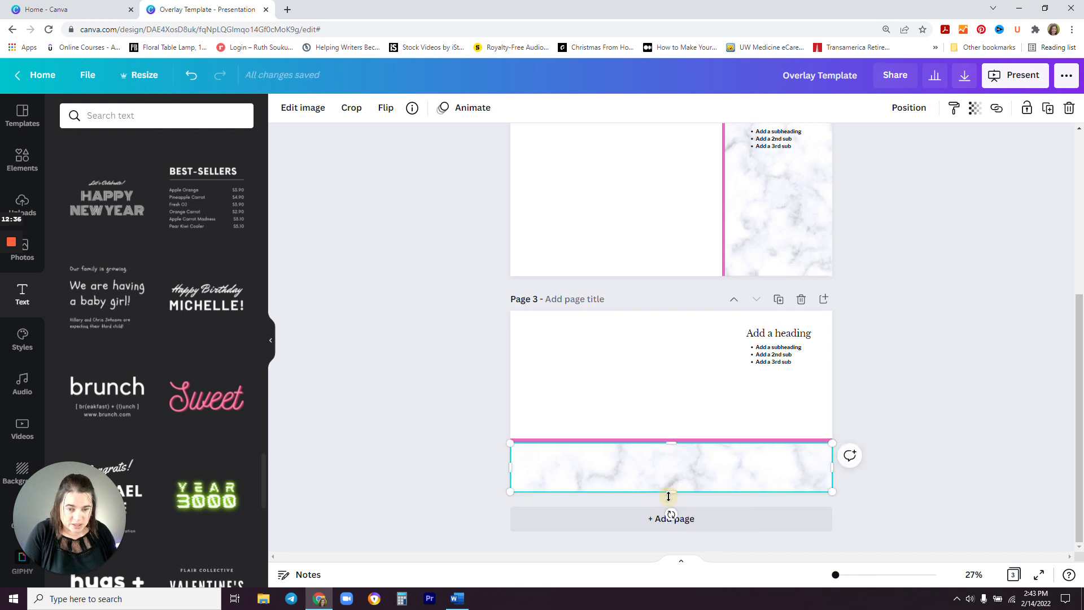
{"action": "left_click", "coordinate": [908, 403]}
- Divide 1040 by 3 in the Calculator to work out one third of the page height, and return to the design
{"action": "left_click", "coordinate": [720, 383]}
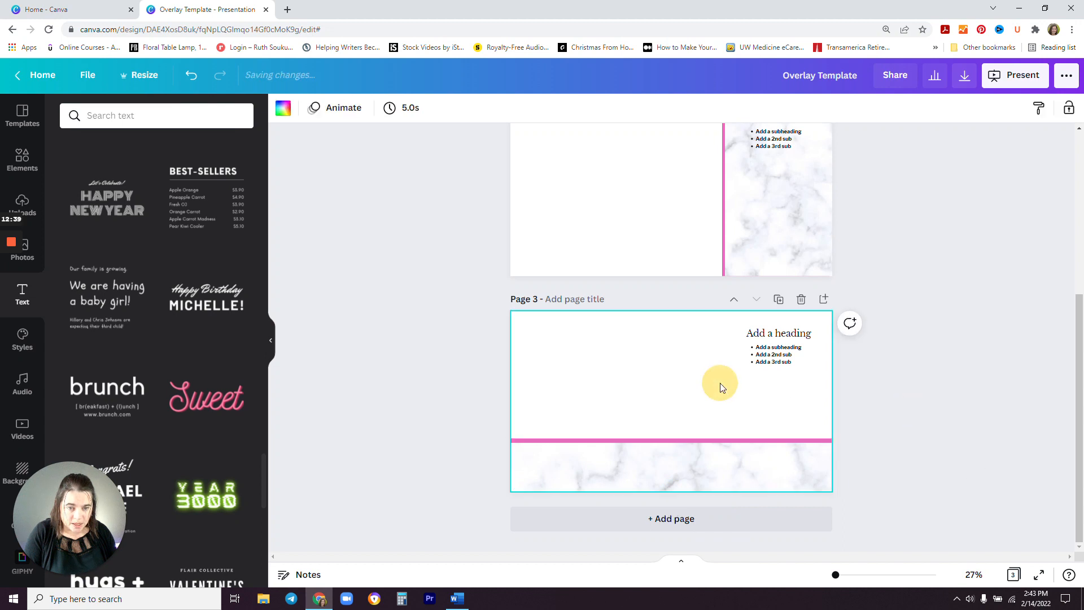
{"action": "left_click", "coordinate": [403, 599]}
{"action": "type", "text": "1040 ÷ 3"}
{"action": "key", "text": "Return"}
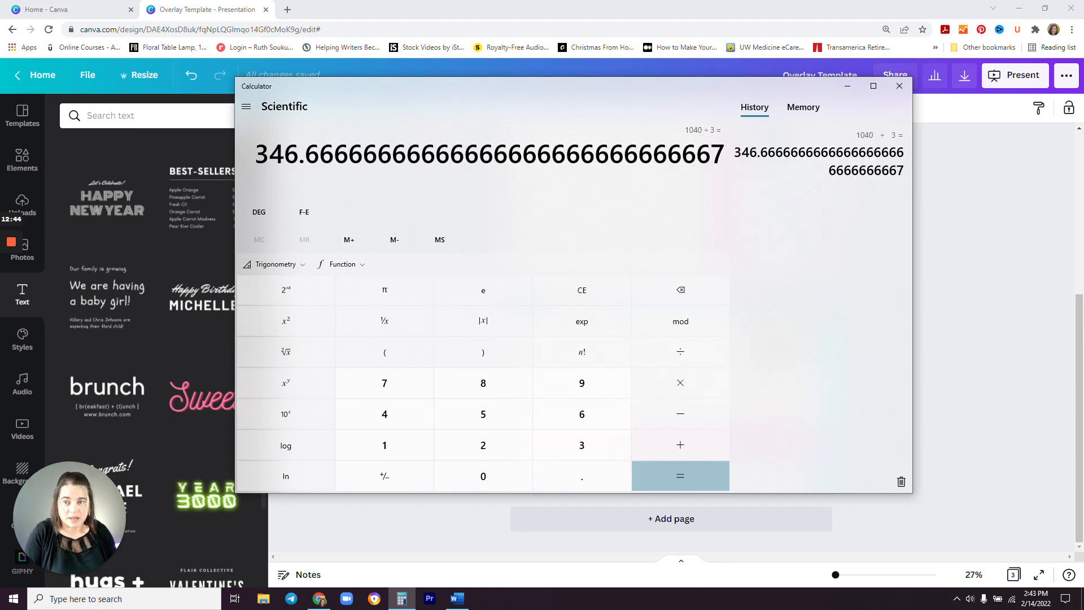
{"action": "left_click", "coordinate": [847, 86]}
{"action": "left_click", "coordinate": [933, 362]}
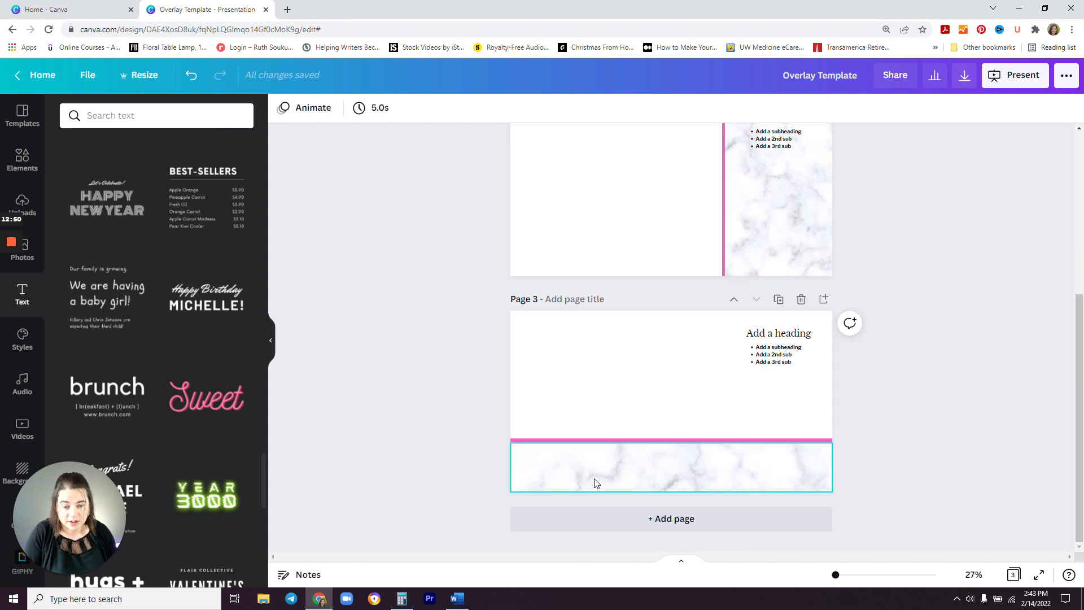
- Check the height of the marble photo on page 3 using its upper resize handle
{"action": "left_click", "coordinate": [644, 474]}
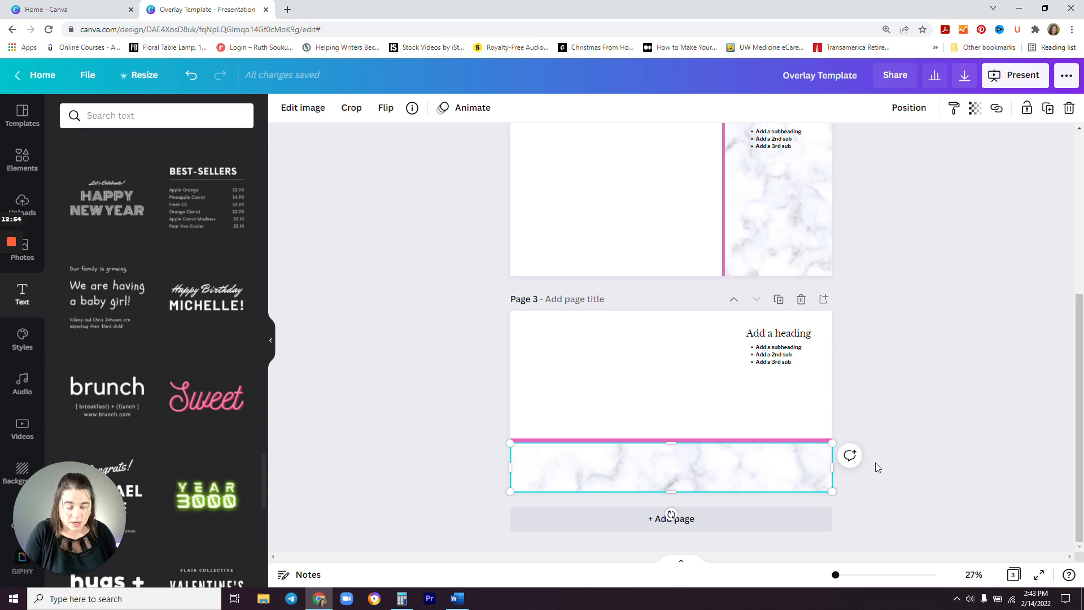
{"action": "left_click", "coordinate": [898, 425]}
{"action": "left_click", "coordinate": [740, 470]}
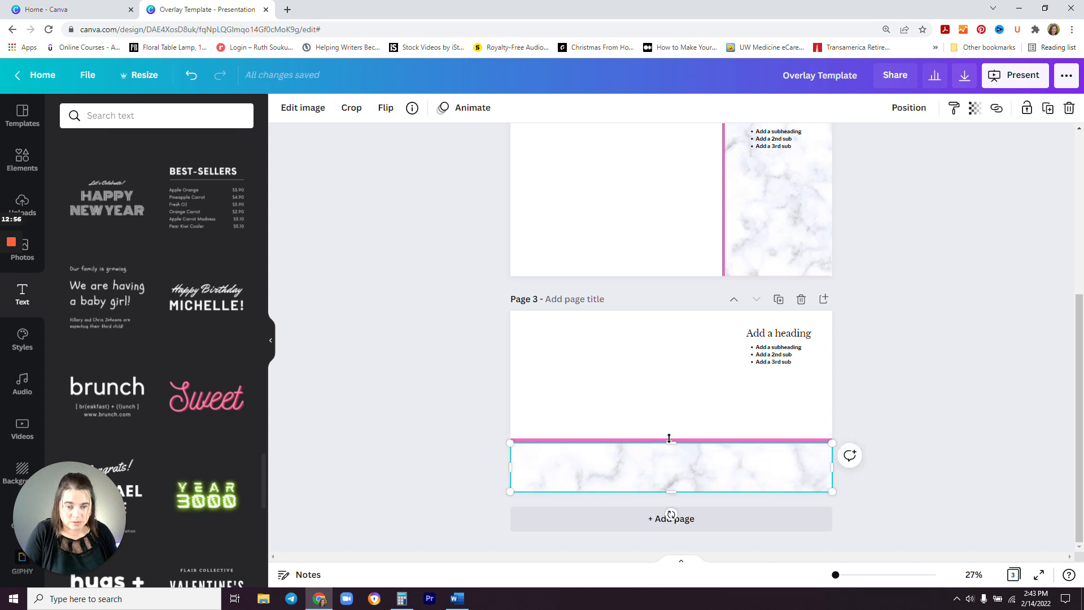
{"action": "left_click_drag", "start_coordinate": [672, 442], "coordinate": [673, 443]}
{"action": "left_click", "coordinate": [904, 405]}
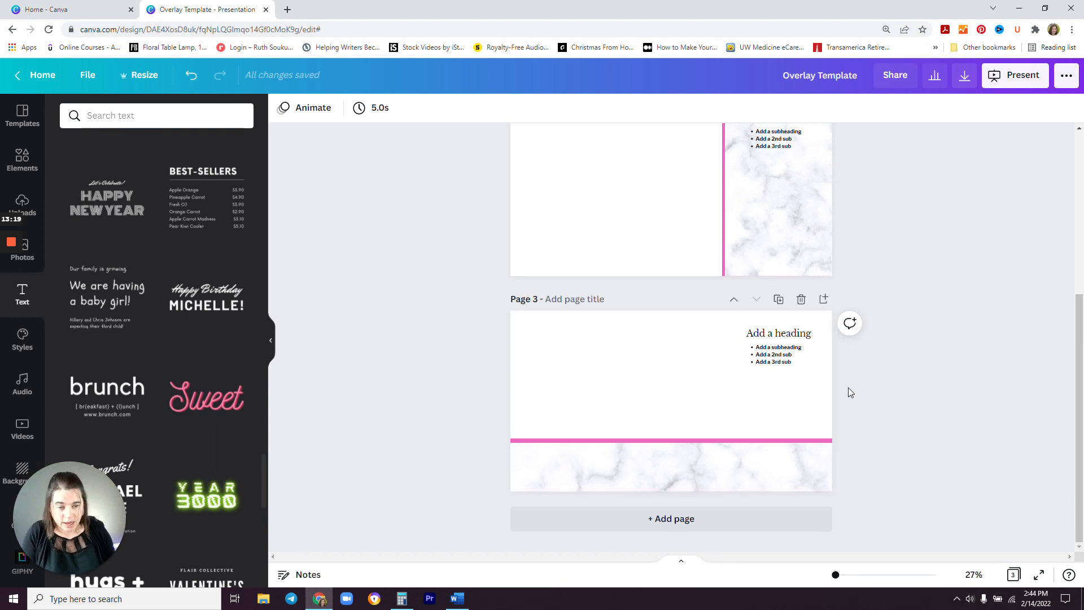
- Delete the bulleted list from page 3
{"action": "left_click", "coordinate": [776, 357]}
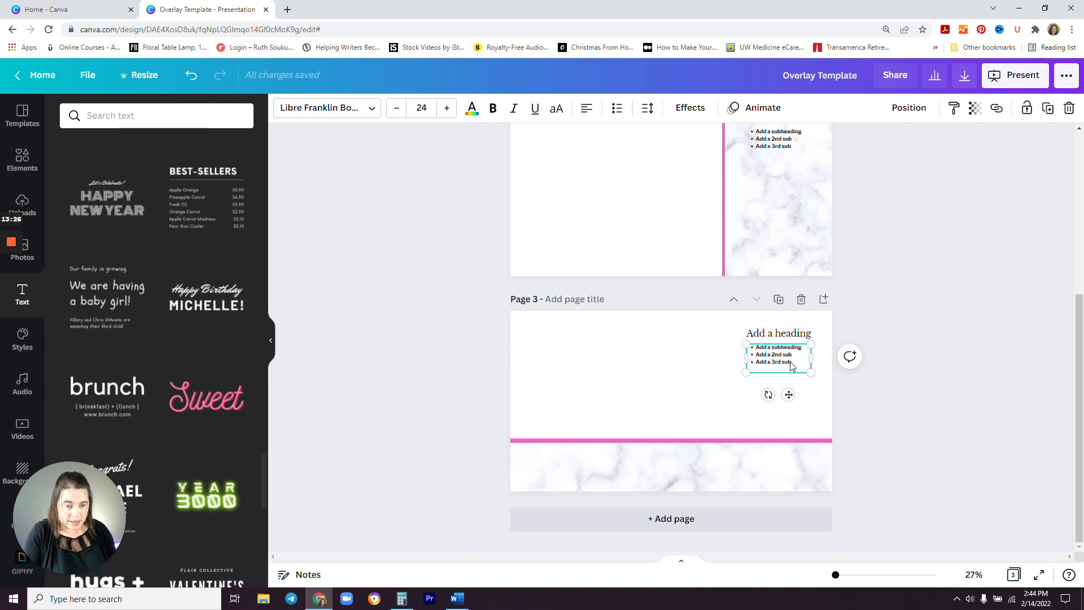
{"action": "right_click", "coordinate": [801, 362]}
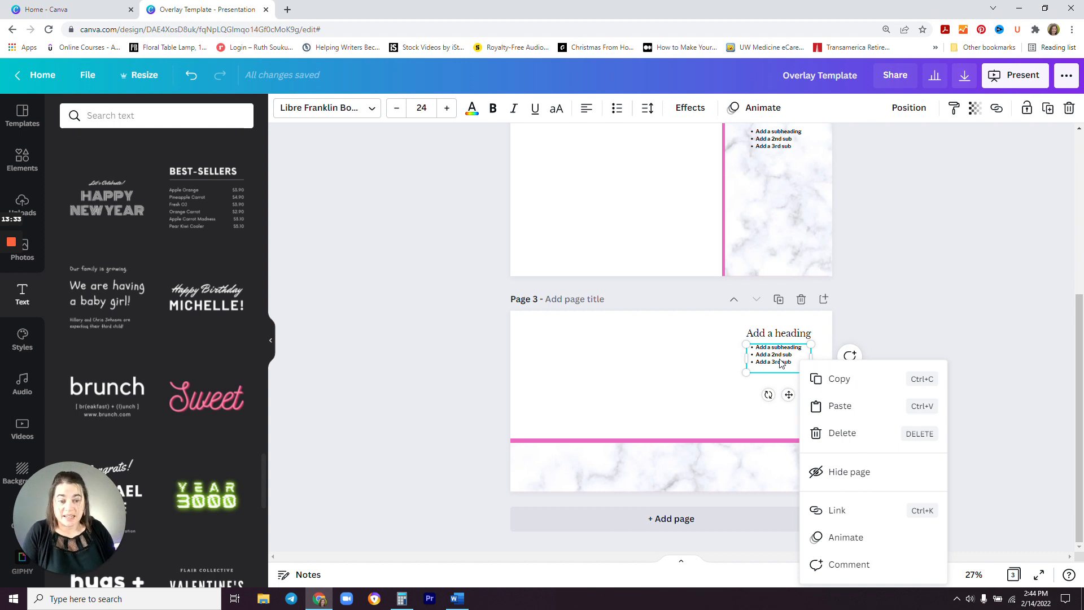
{"action": "left_click", "coordinate": [963, 314]}
{"action": "left_click", "coordinate": [779, 360]}
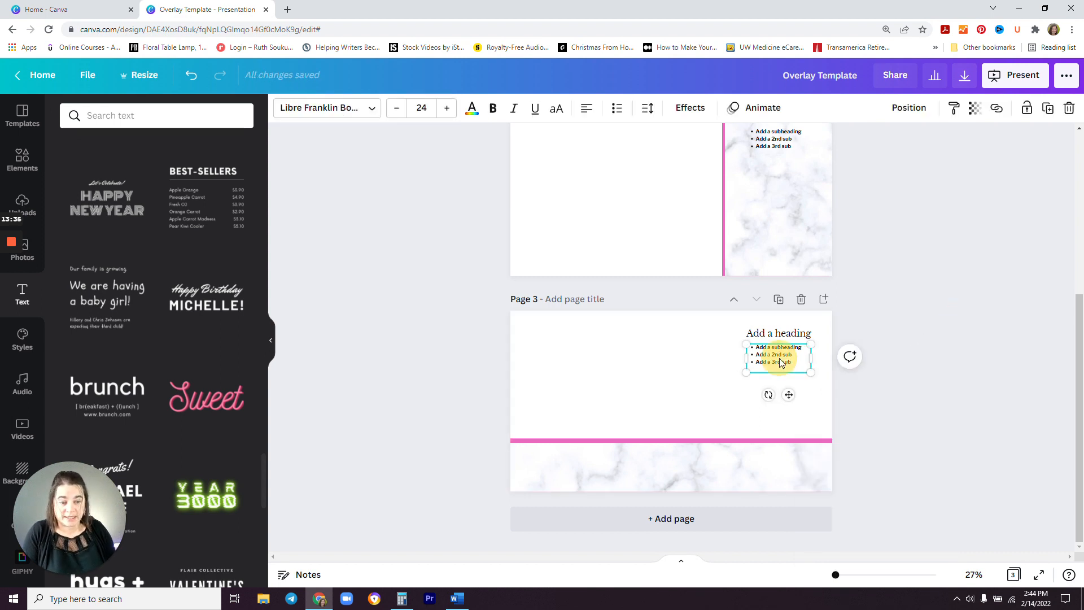
{"action": "key", "text": "Delete"}
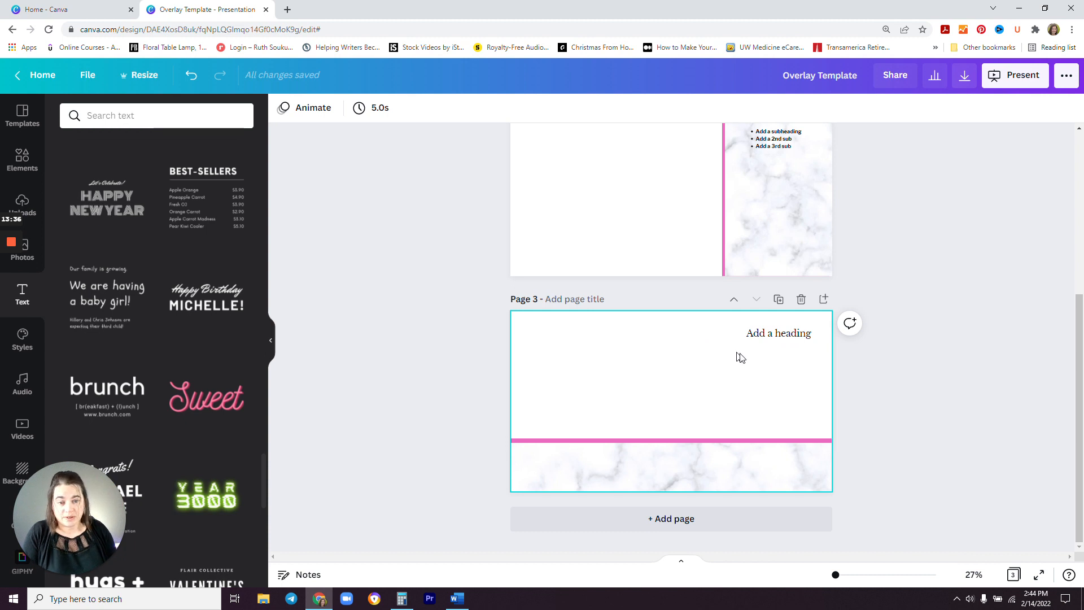
- Move page 3's heading onto the left end of the marble banner and enlarge it to font size 46
{"action": "left_click_drag", "start_coordinate": [781, 337], "coordinate": [565, 466]}
{"action": "double_click", "coordinate": [575, 472]}
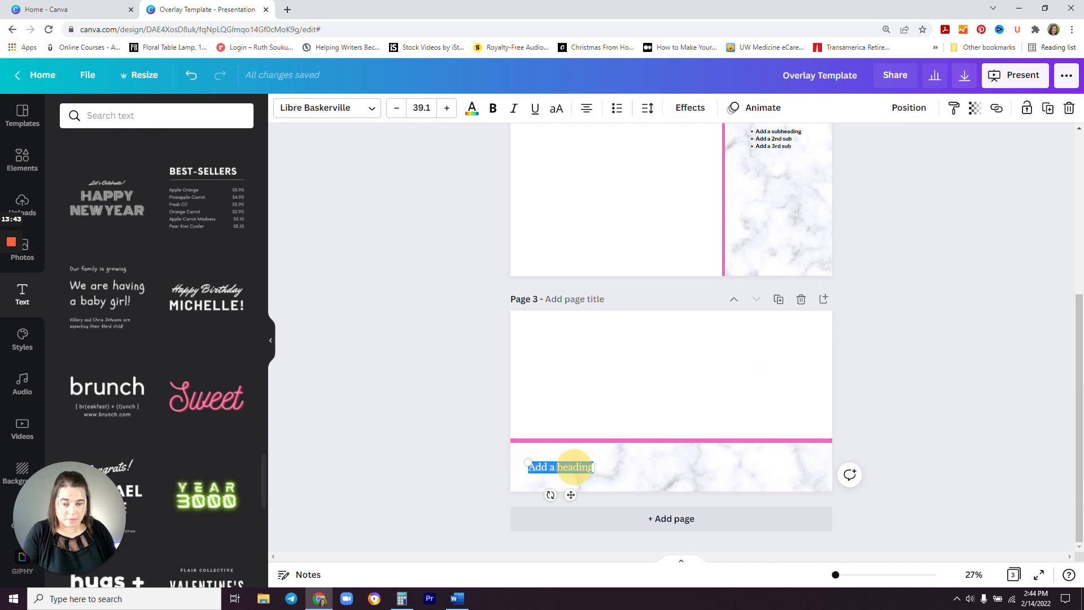
{"action": "left_click_drag", "start_coordinate": [591, 463], "coordinate": [604, 459]}
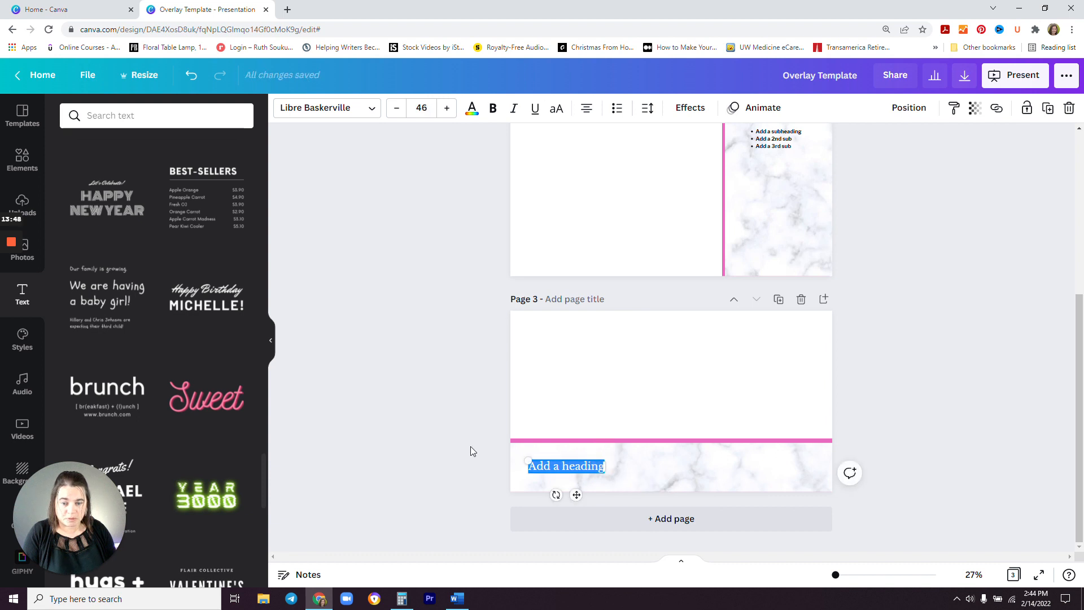
- Deselect the heading on page 3 and review the layouts of all three overlay pages
{"action": "left_click", "coordinate": [466, 446]}
{"action": "left_click", "coordinate": [586, 470]}
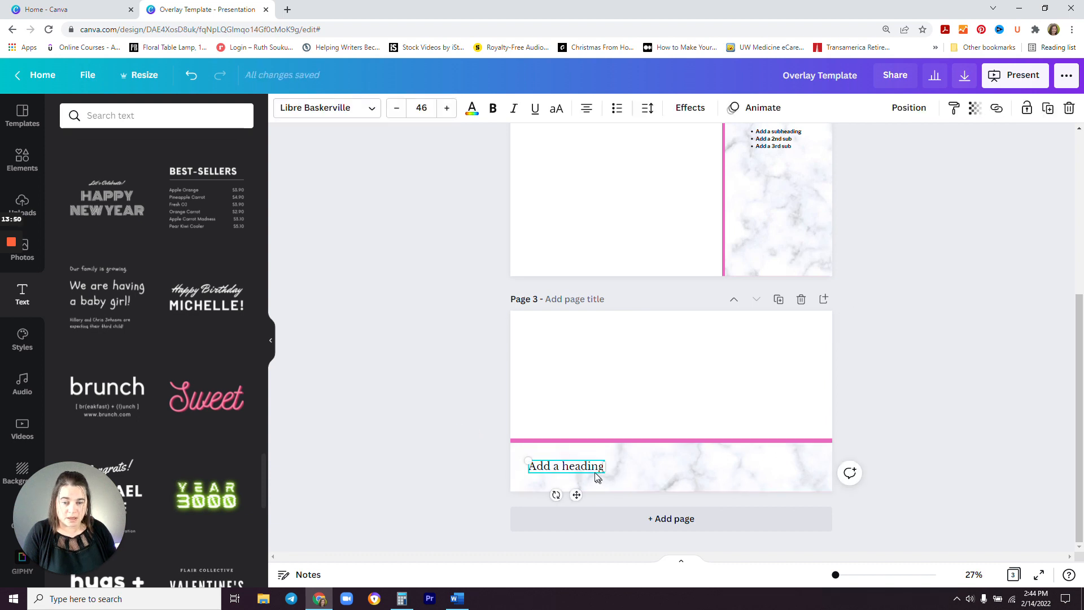
{"action": "left_click", "coordinate": [383, 315]}
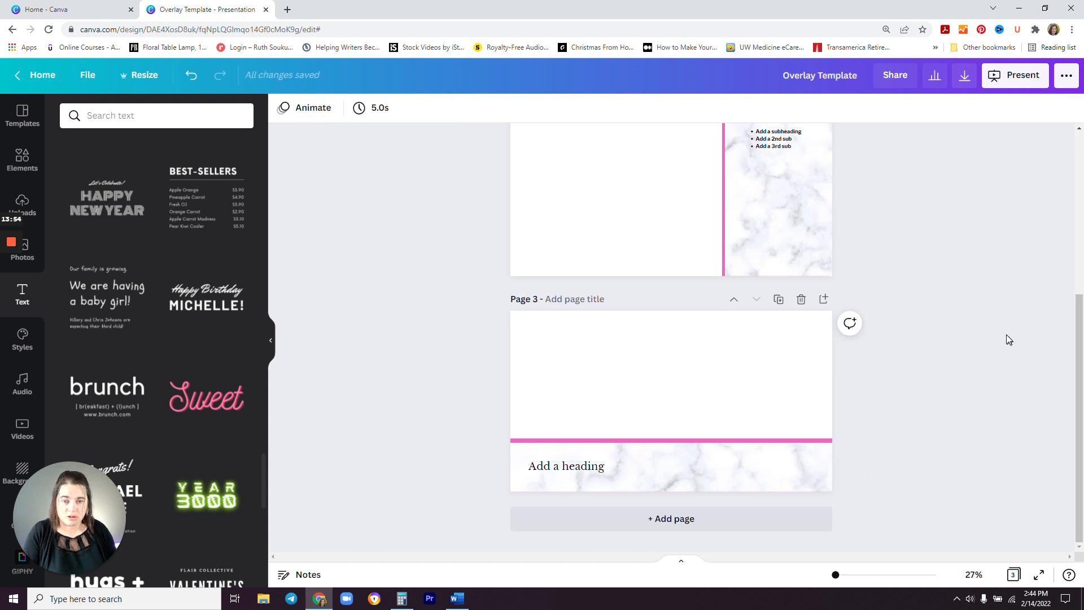
{"action": "scroll", "coordinate": [1006, 339], "scroll_direction": "up", "scroll_amount": 4}
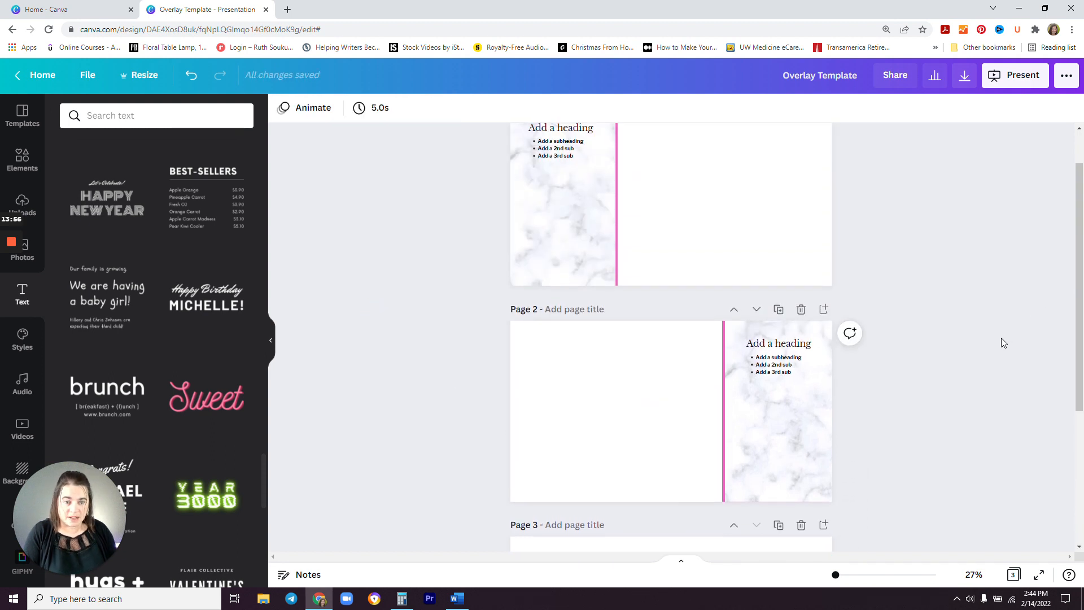
{"action": "scroll", "coordinate": [1001, 337], "scroll_direction": "up", "scroll_amount": 1}
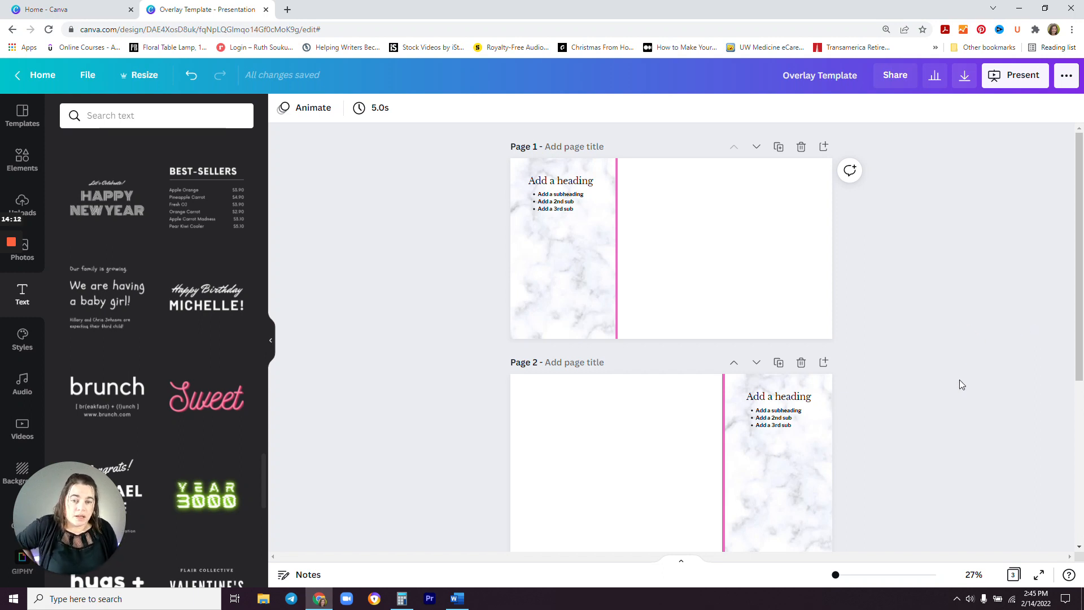
{"action": "scroll", "coordinate": [956, 379], "scroll_direction": "down", "scroll_amount": 4}
{"action": "scroll", "coordinate": [944, 386], "scroll_direction": "down", "scroll_amount": 1}
{"action": "scroll", "coordinate": [959, 407], "scroll_direction": "up", "scroll_amount": 3}
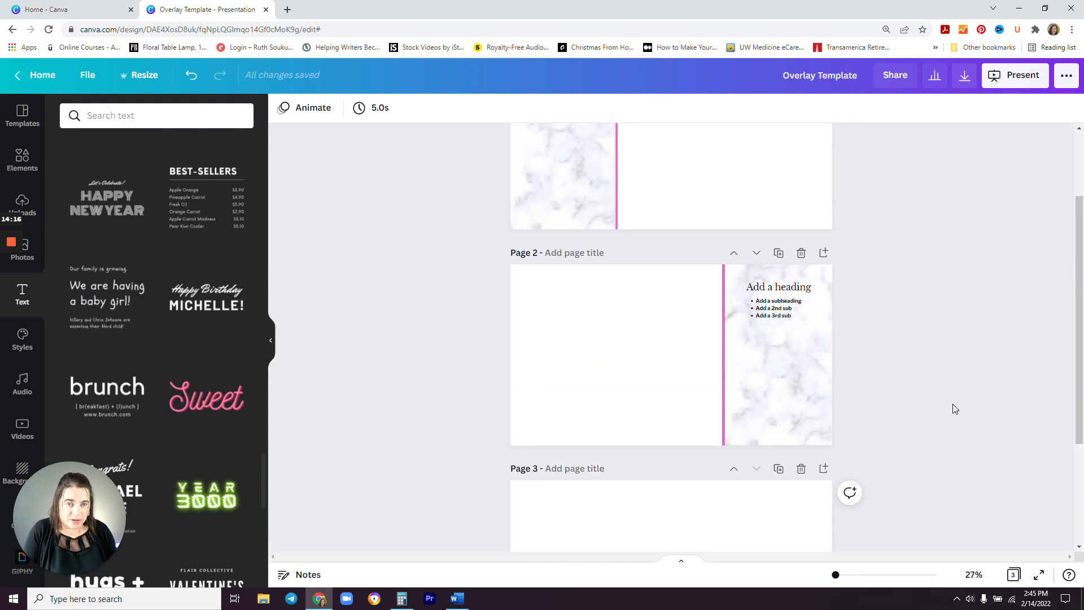
{"action": "scroll", "coordinate": [953, 405], "scroll_direction": "up", "scroll_amount": 2}
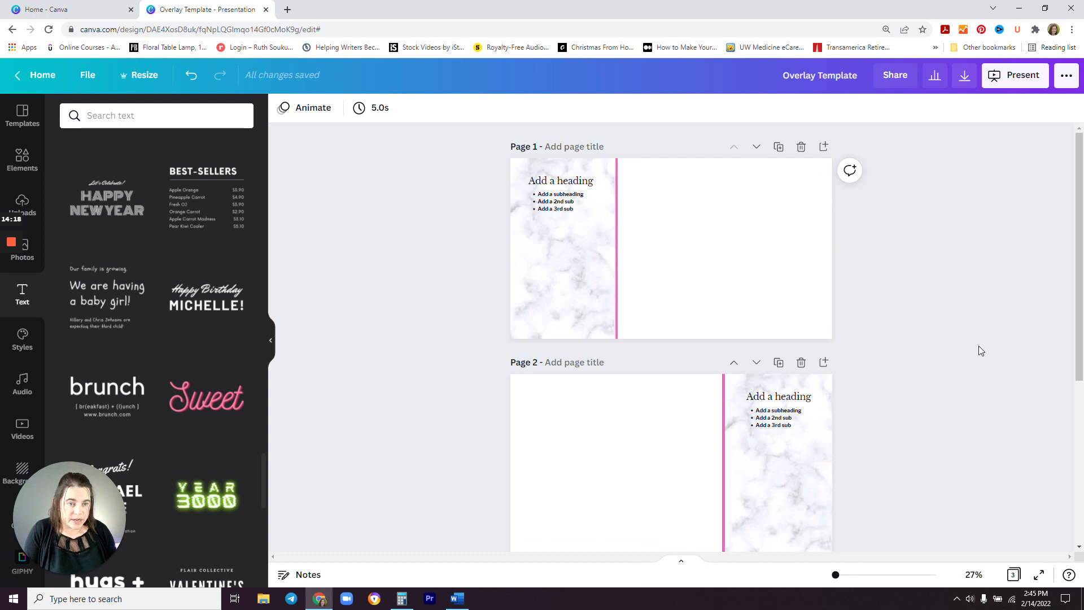
- Find the publishing options for the finished design and choose to publish it as a template
{"action": "left_click", "coordinate": [1067, 83]}
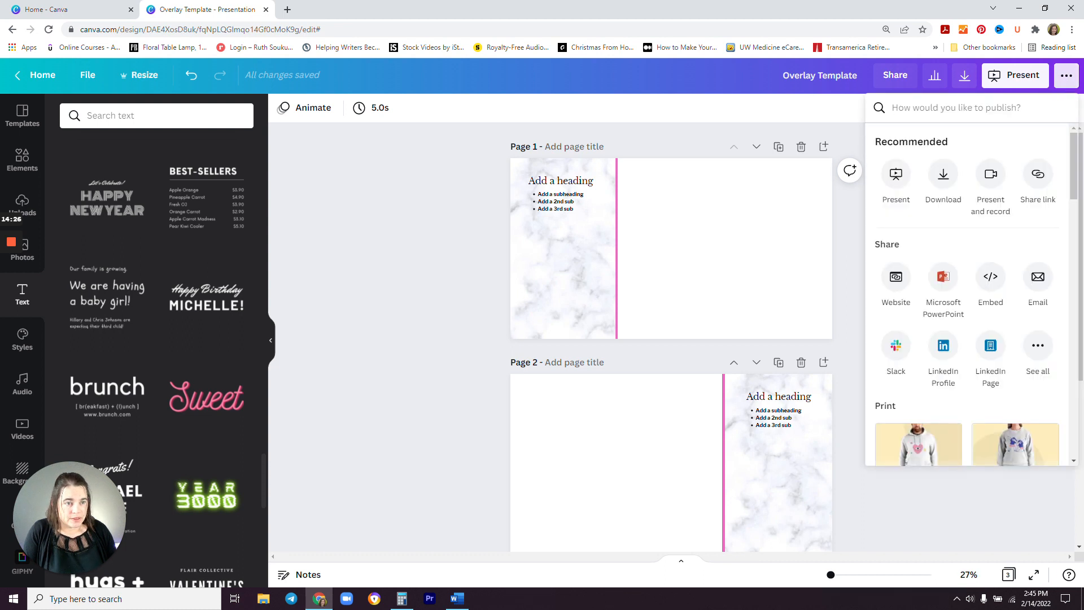
{"action": "left_click_drag", "start_coordinate": [1074, 150], "coordinate": [1083, 345]}
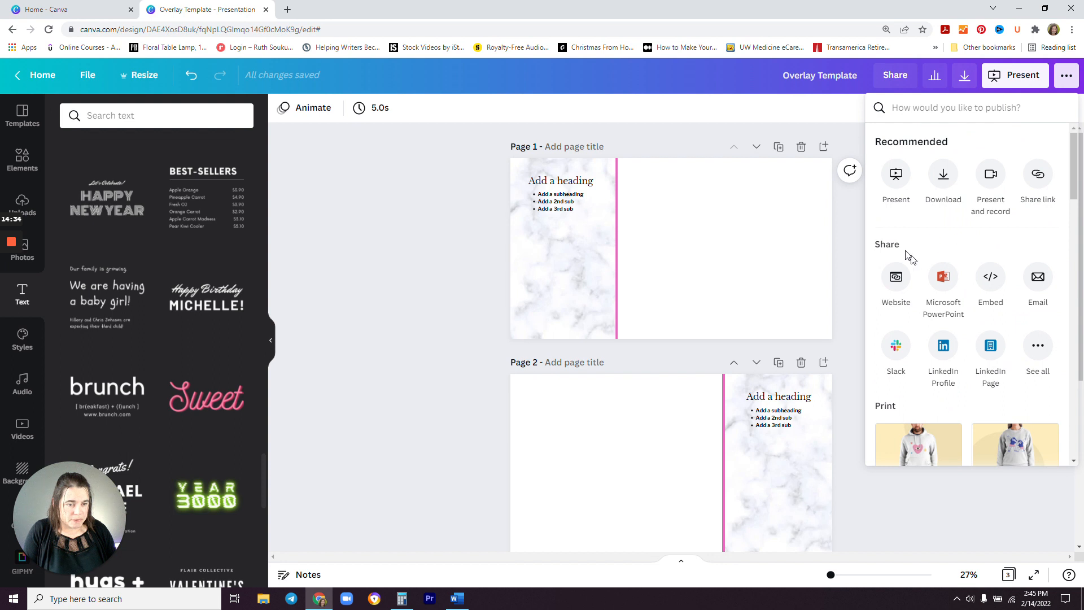
{"action": "left_click", "coordinate": [1039, 349]}
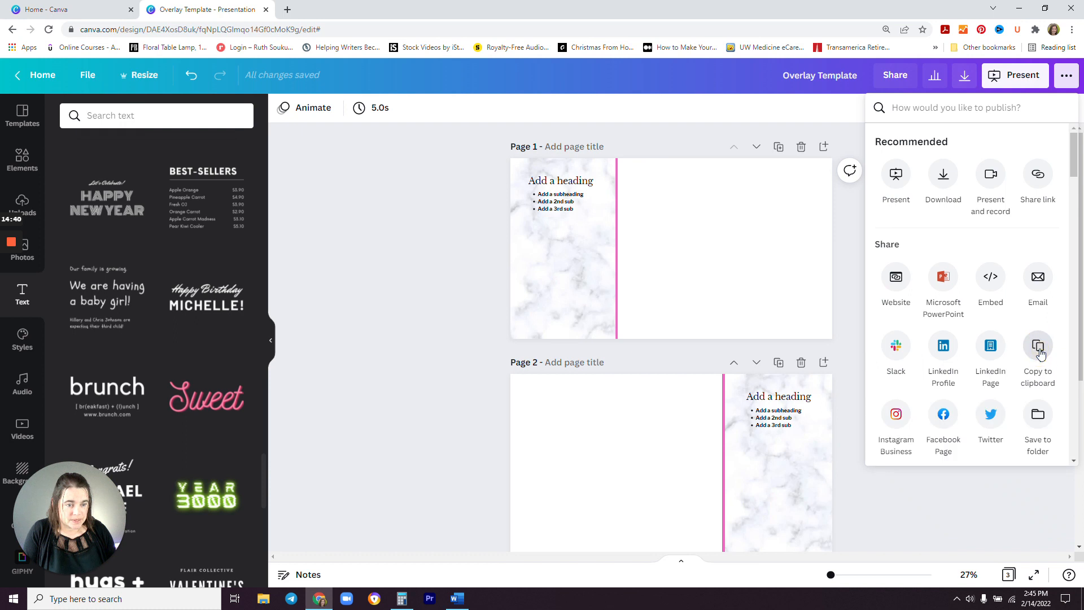
{"action": "scroll", "coordinate": [1038, 352], "scroll_direction": "down", "scroll_amount": 2}
{"action": "scroll", "coordinate": [1035, 354], "scroll_direction": "down", "scroll_amount": 2}
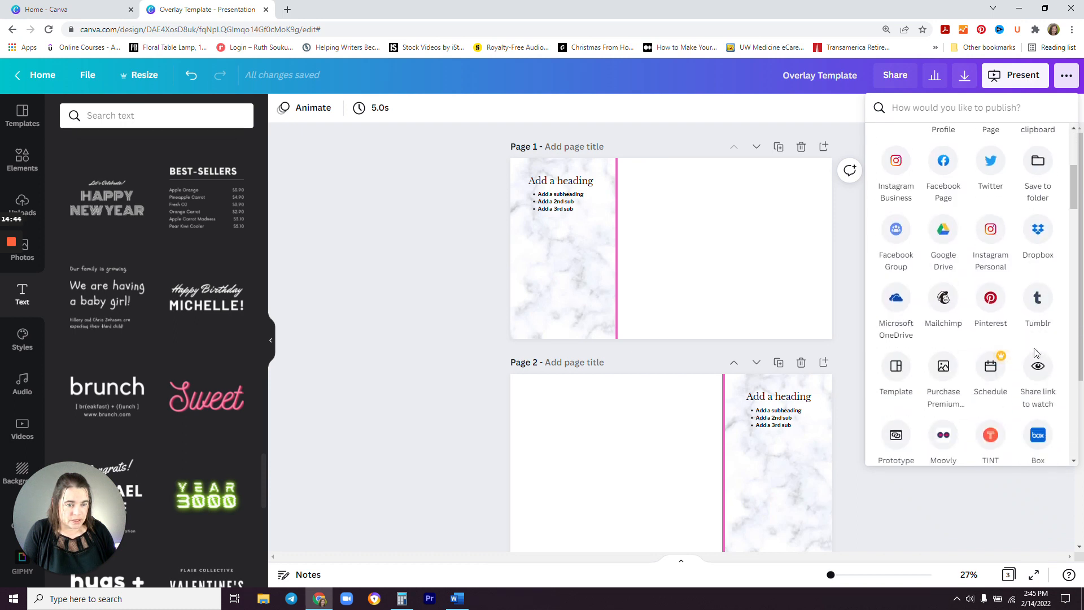
{"action": "scroll", "coordinate": [1037, 353], "scroll_direction": "down", "scroll_amount": 2}
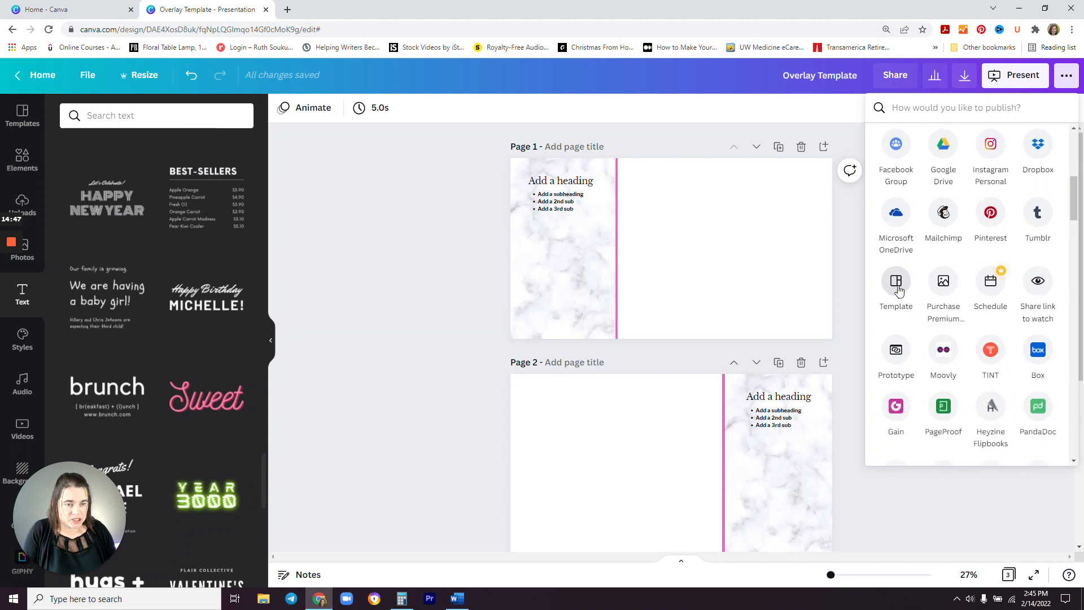
{"action": "left_click", "coordinate": [897, 285]}
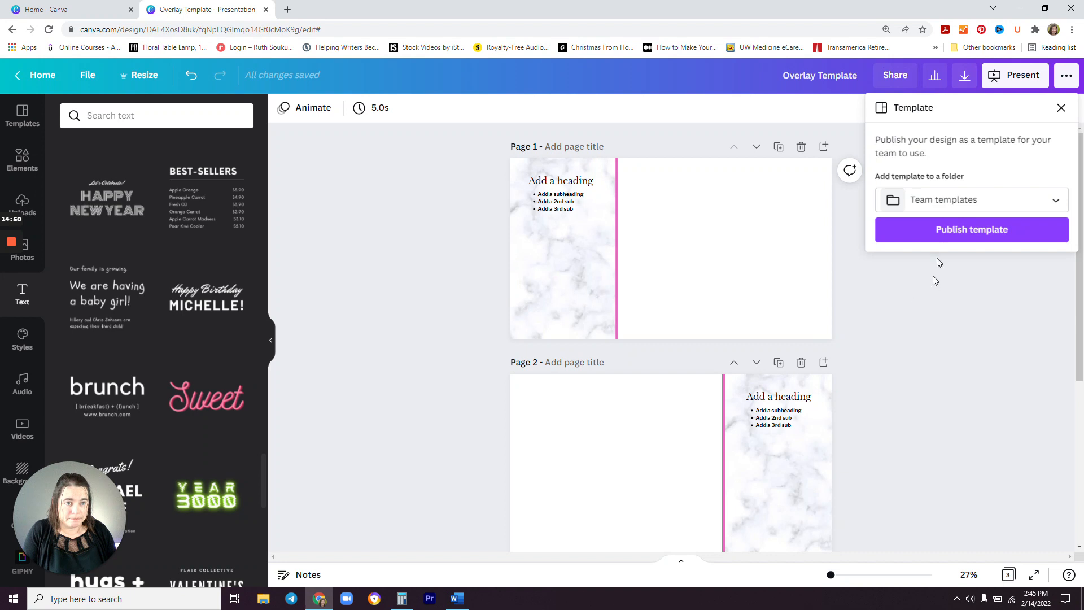
- Publish the template to the folder The Video Lady Designs and close the confirmation
{"action": "left_click", "coordinate": [992, 204]}
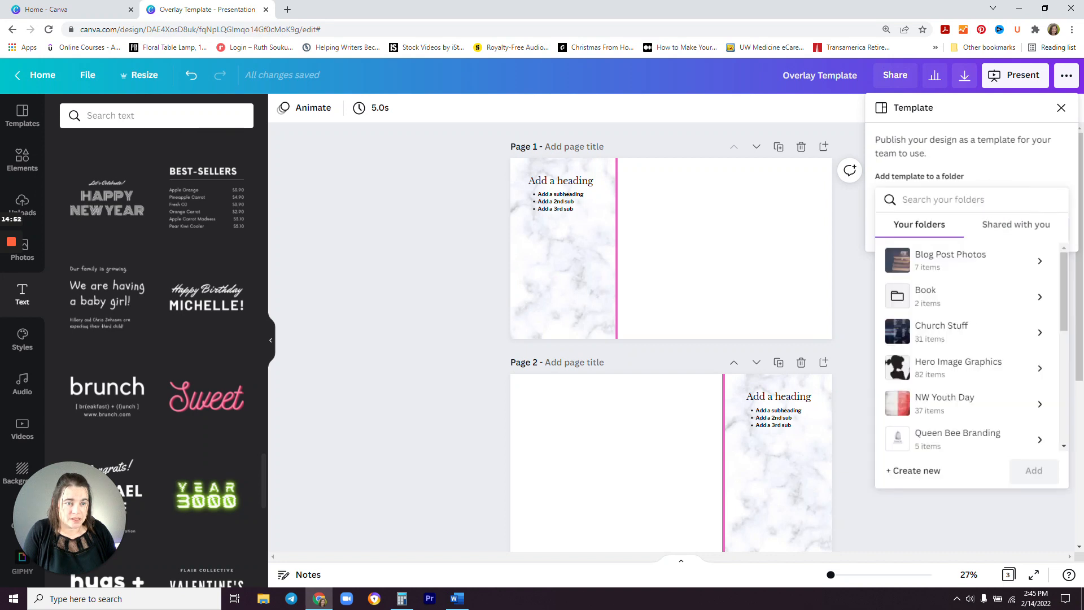
{"action": "scroll", "coordinate": [947, 358], "scroll_direction": "down", "scroll_amount": 2}
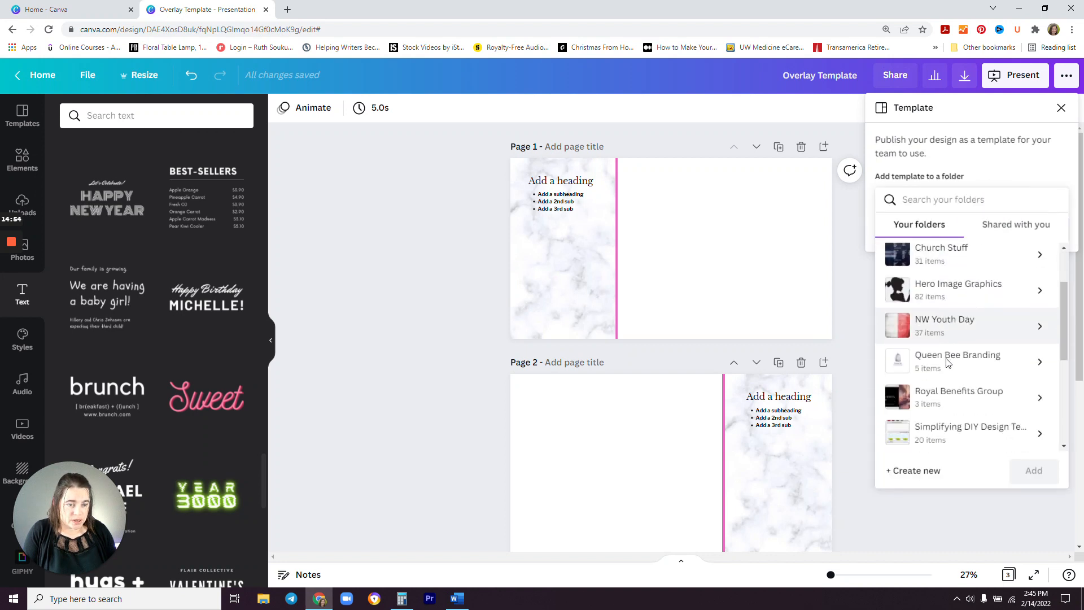
{"action": "scroll", "coordinate": [947, 357], "scroll_direction": "down", "scroll_amount": 3}
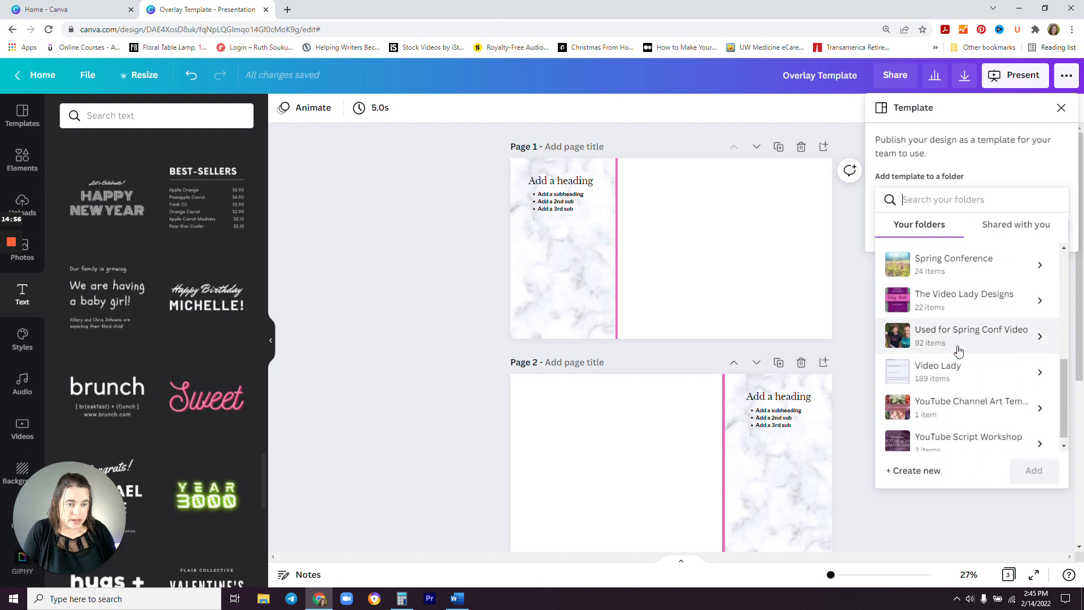
{"action": "scroll", "coordinate": [959, 354], "scroll_direction": "down", "scroll_amount": 1}
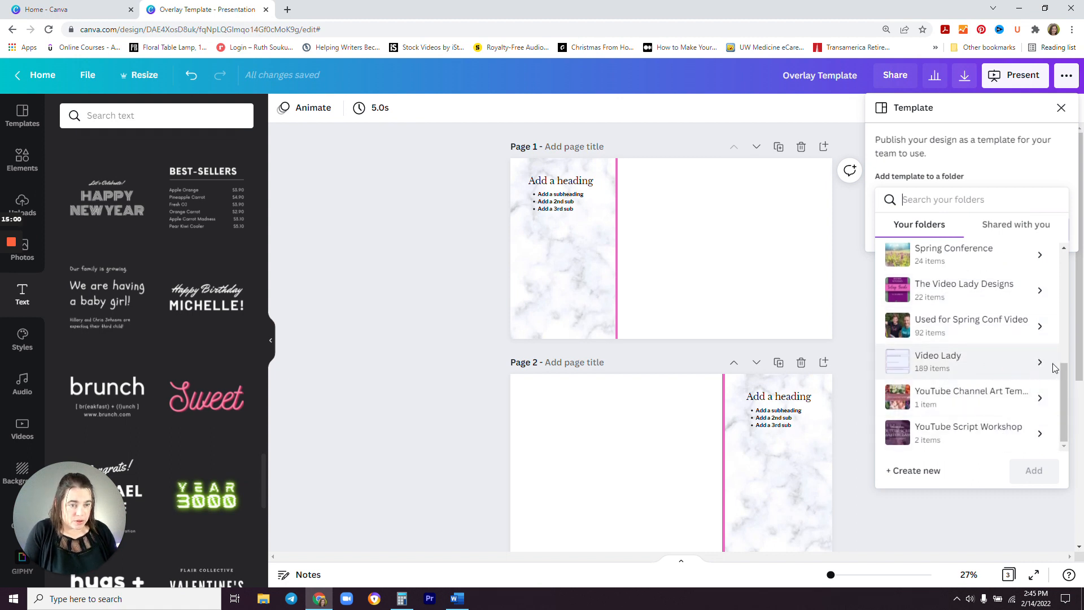
{"action": "left_click", "coordinate": [997, 291]}
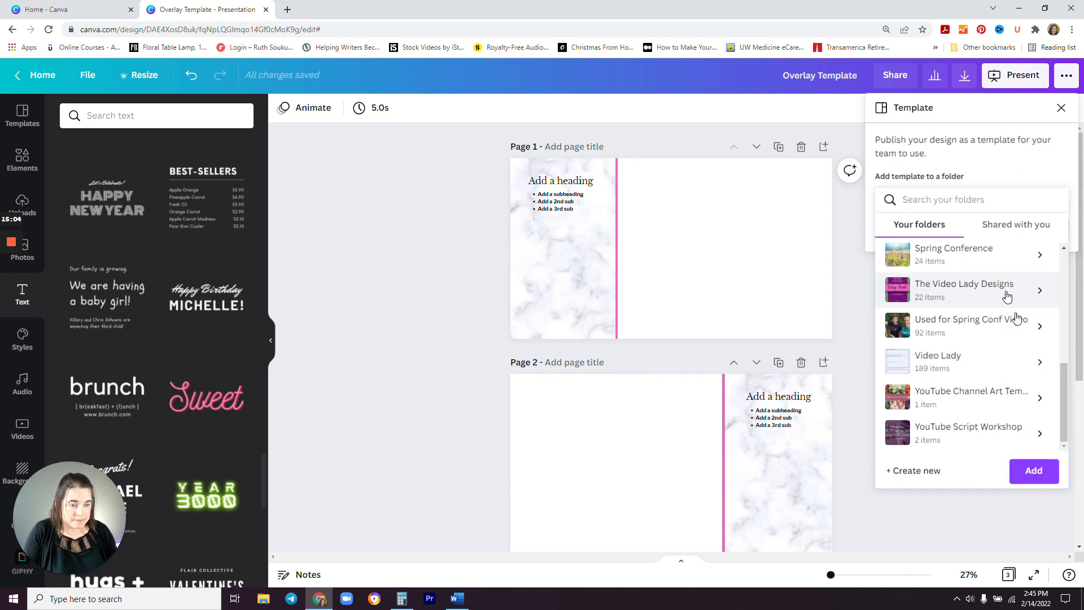
{"action": "left_click", "coordinate": [1039, 477]}
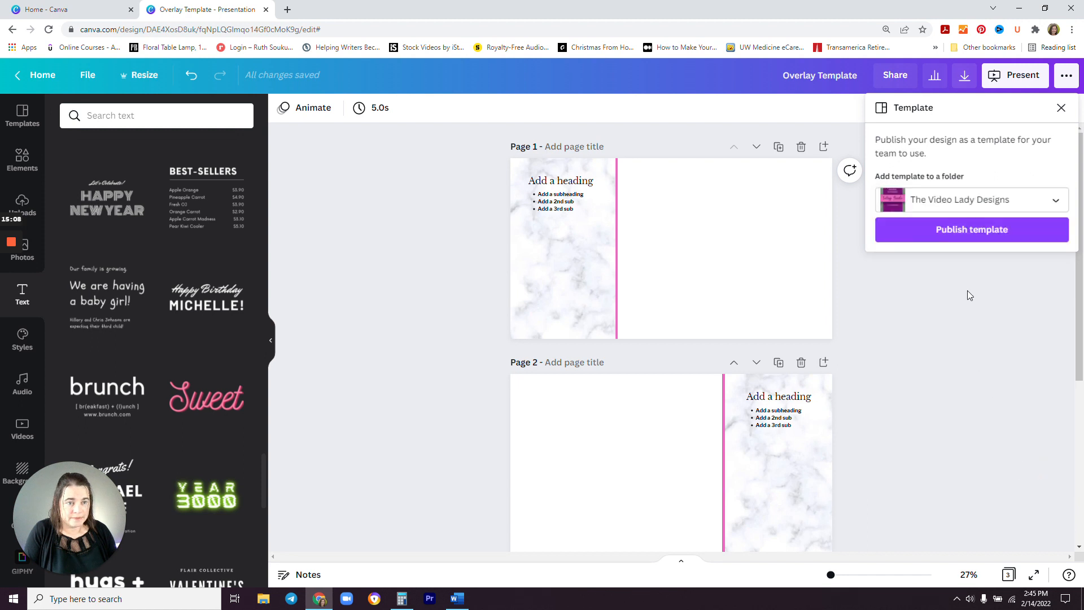
{"action": "left_click", "coordinate": [962, 235]}
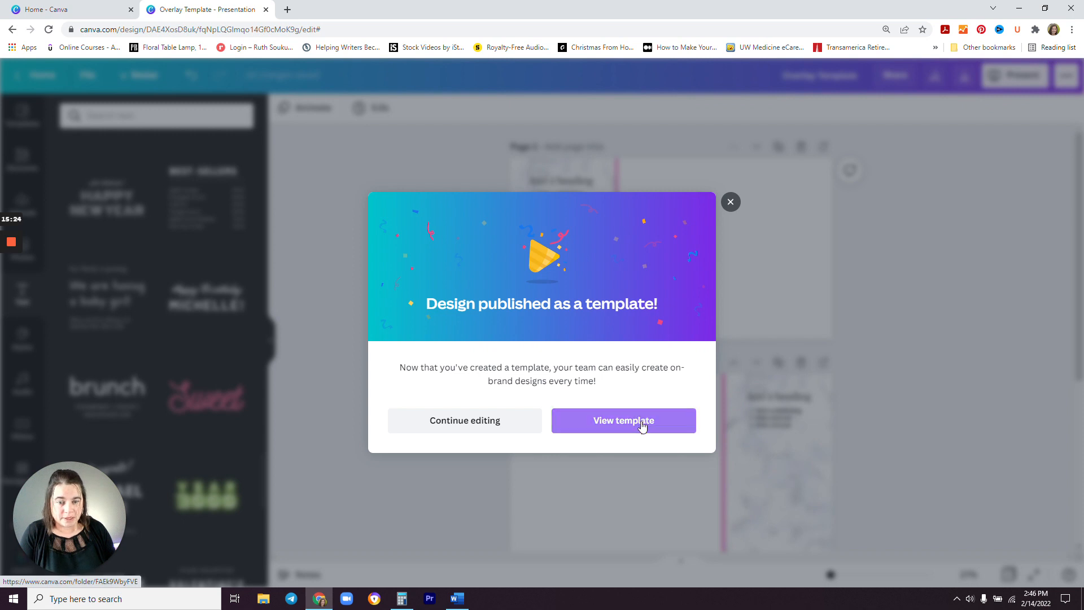
{"action": "left_click", "coordinate": [731, 202]}
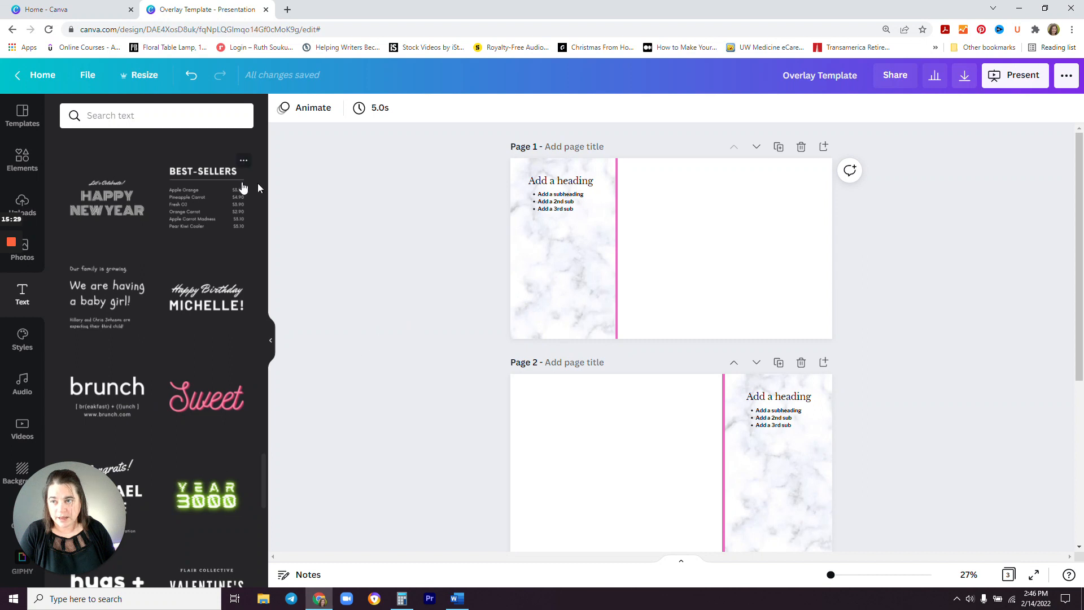
- Return to the home page, search your own projects for "overlay", and open Overlay Template as a new copy
{"action": "left_click", "coordinate": [33, 74]}
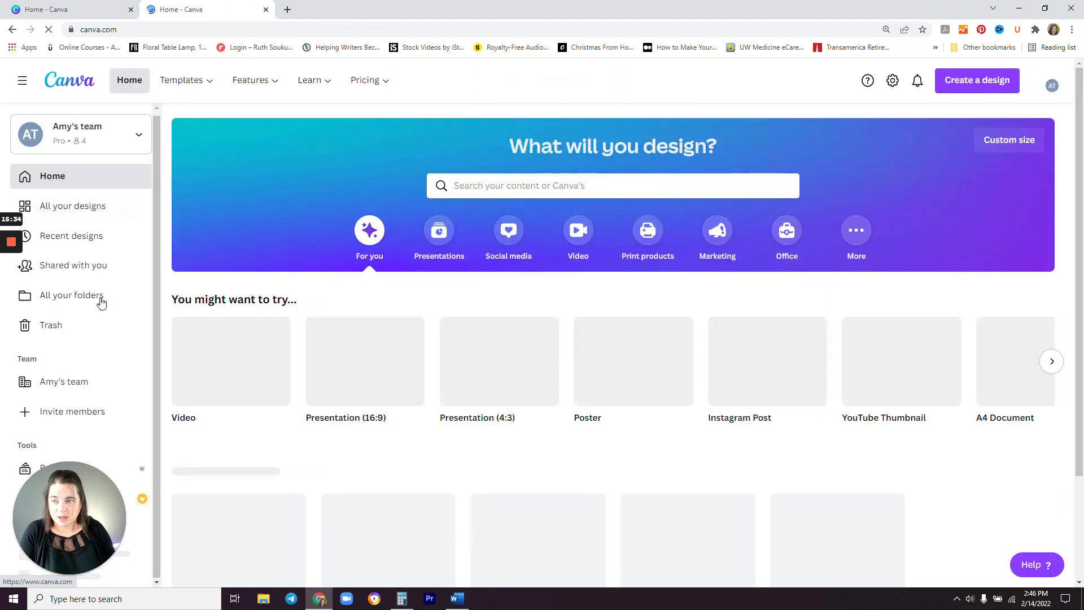
{"action": "scroll", "coordinate": [102, 210], "scroll_direction": "down", "scroll_amount": 3}
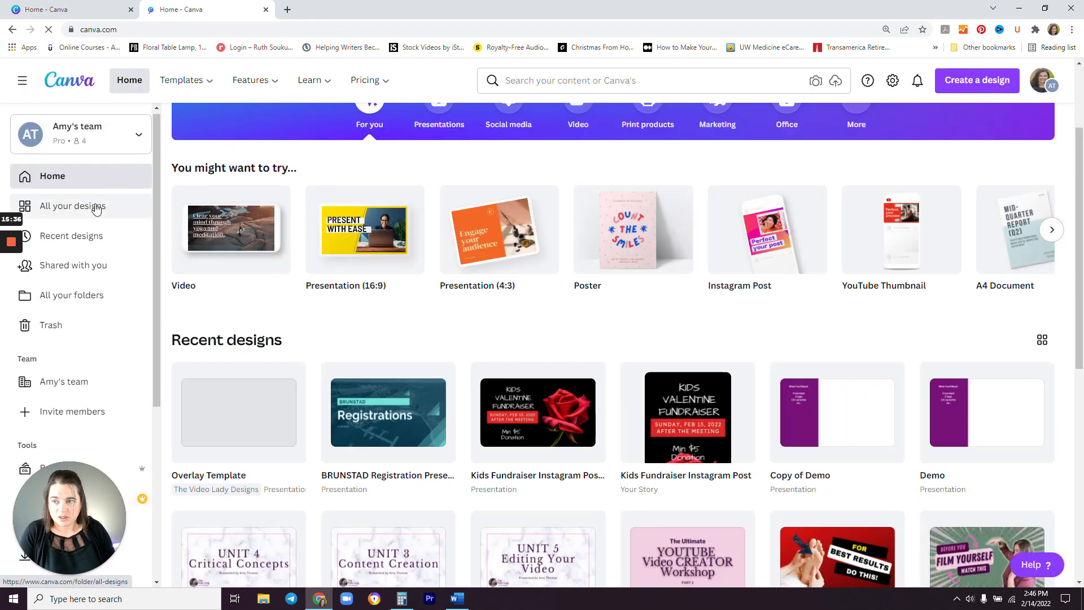
{"action": "scroll", "coordinate": [136, 209], "scroll_direction": "up", "scroll_amount": 3}
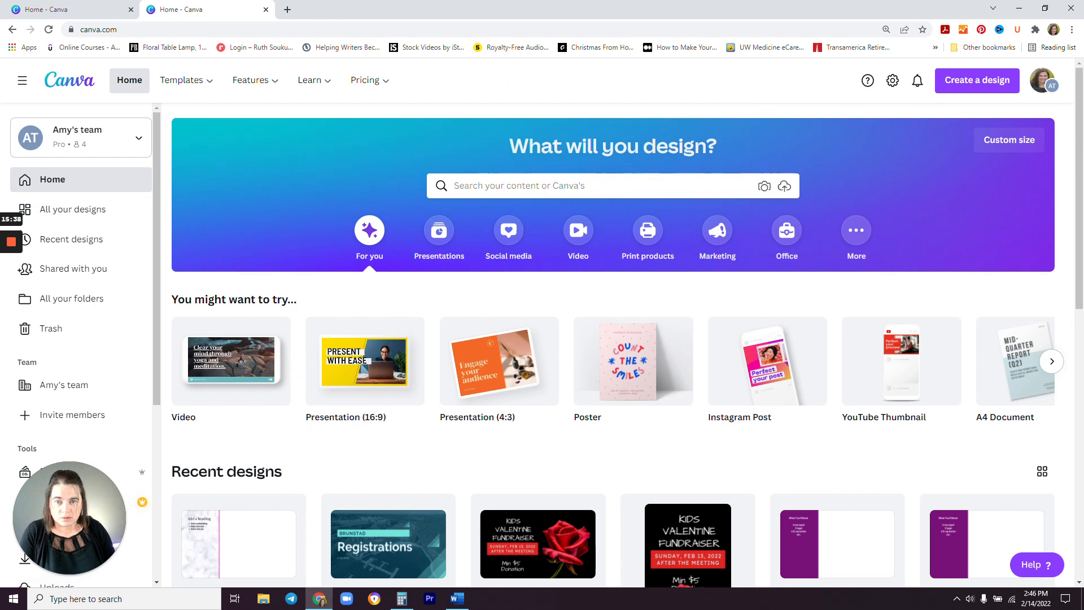
{"action": "left_click", "coordinate": [493, 185]}
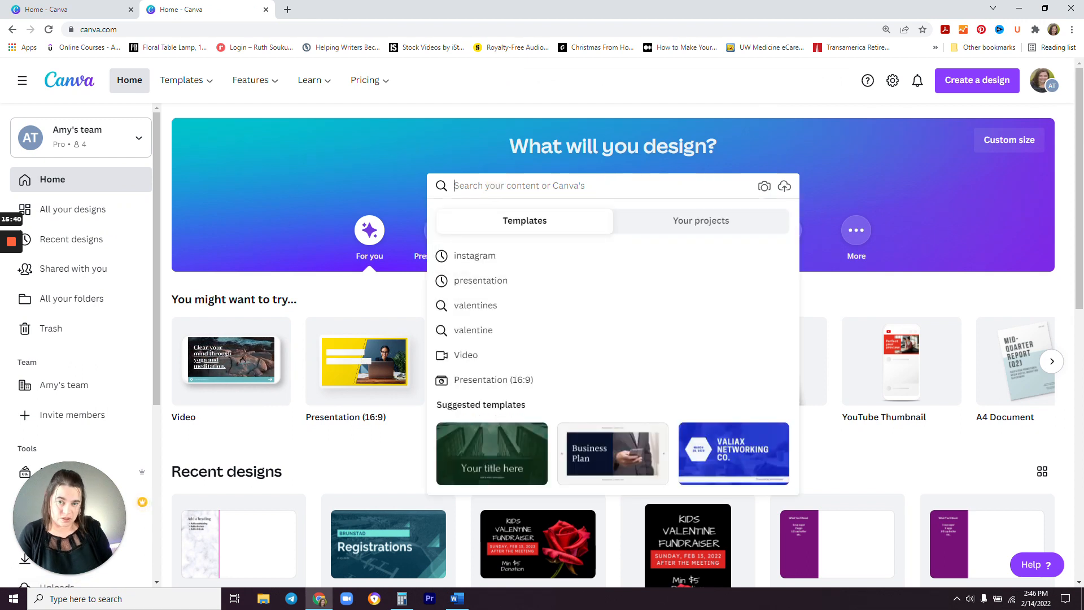
{"action": "type", "text": "overlay"}
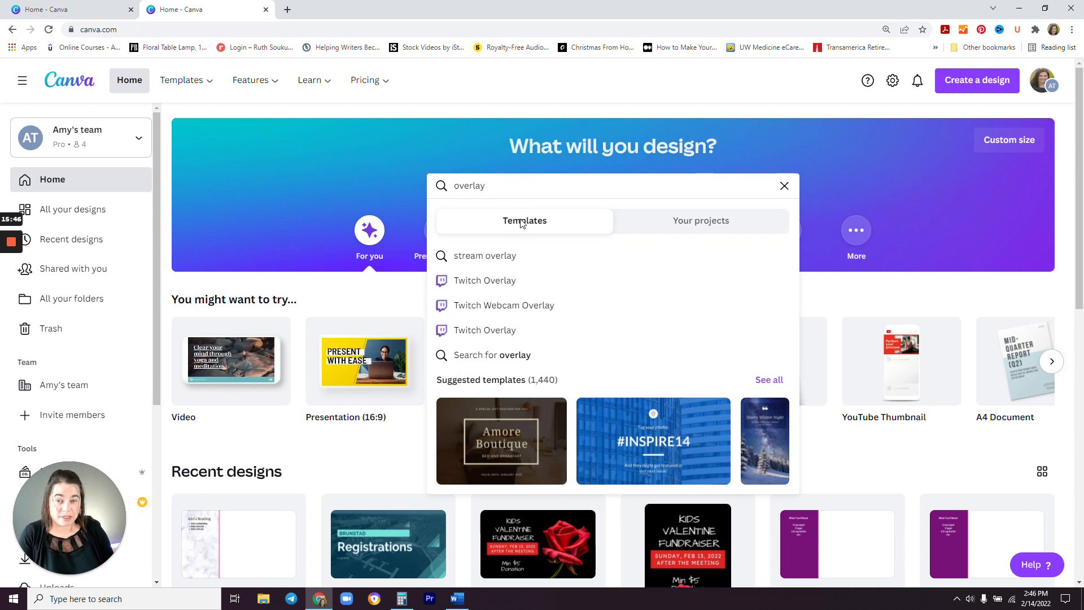
{"action": "left_click", "coordinate": [697, 221]}
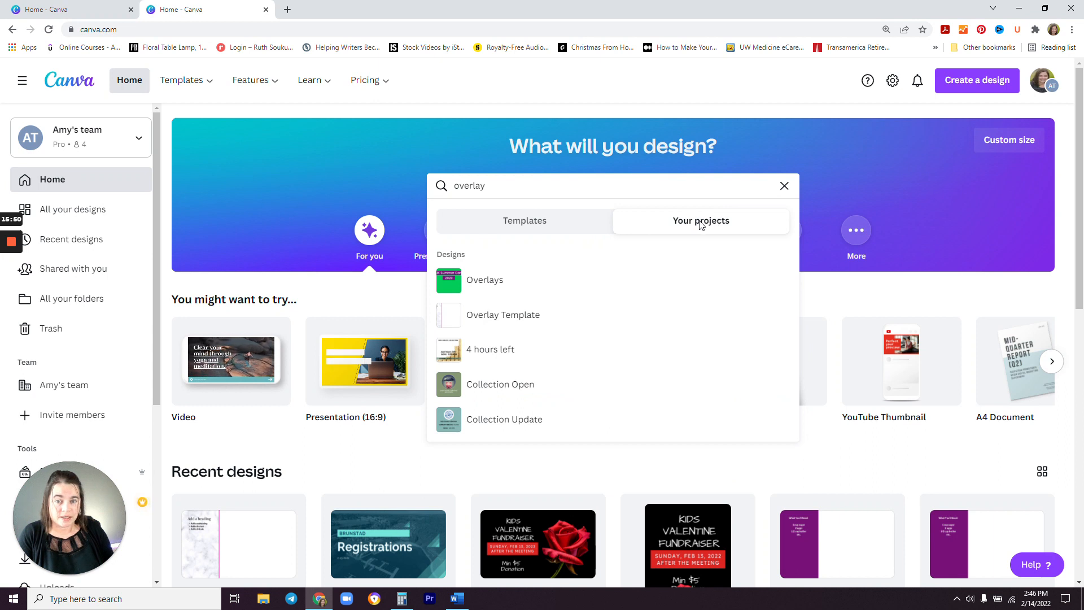
{"action": "left_click", "coordinate": [516, 321]}
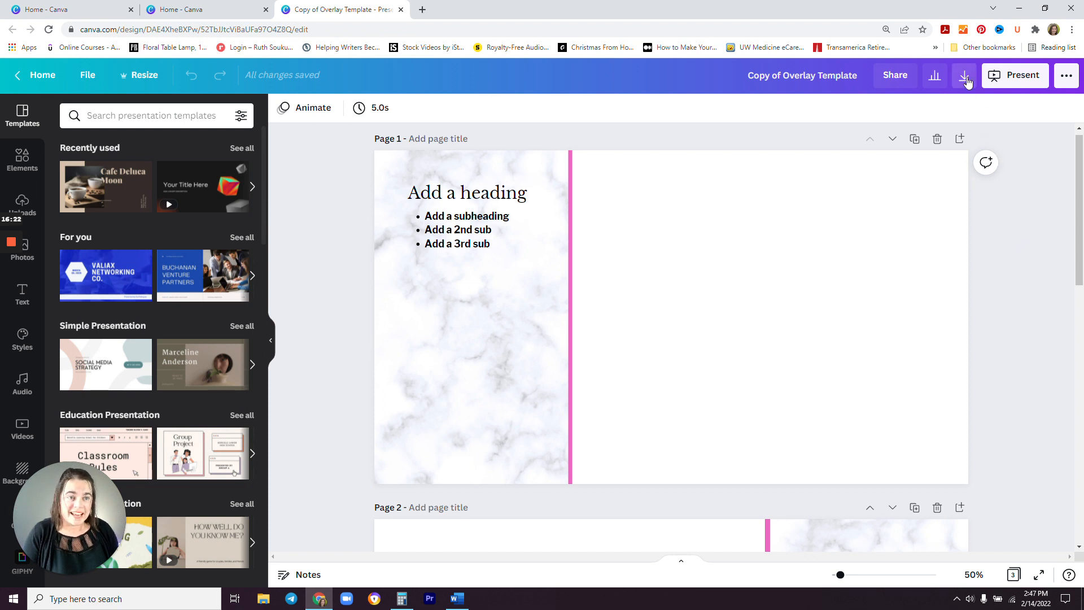
- Set the copy's download format to PNG with a transparent background
{"action": "left_click", "coordinate": [270, 345]}
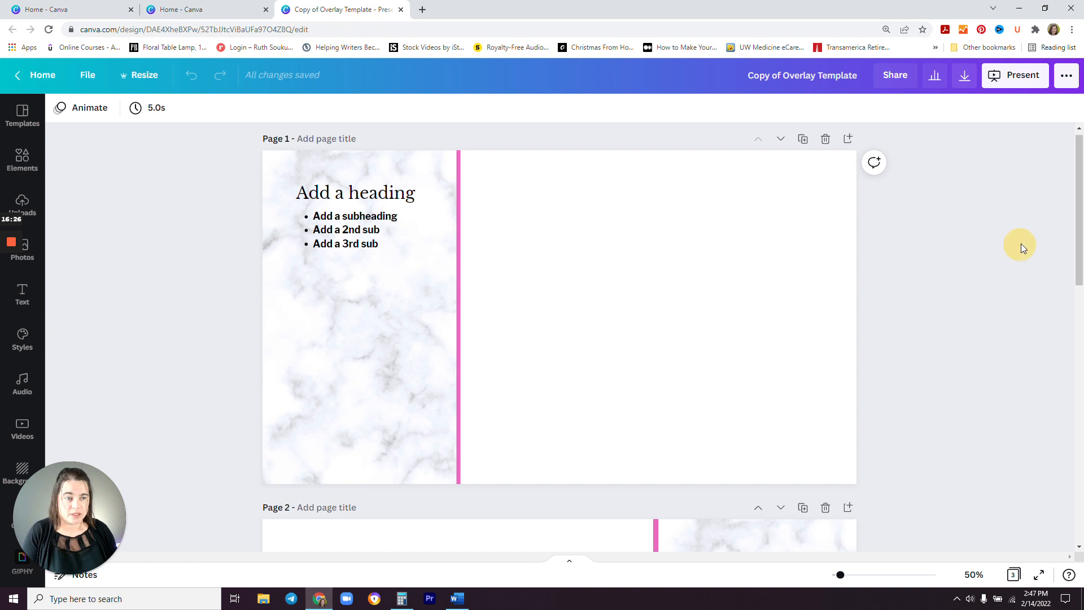
{"action": "left_click", "coordinate": [965, 75]}
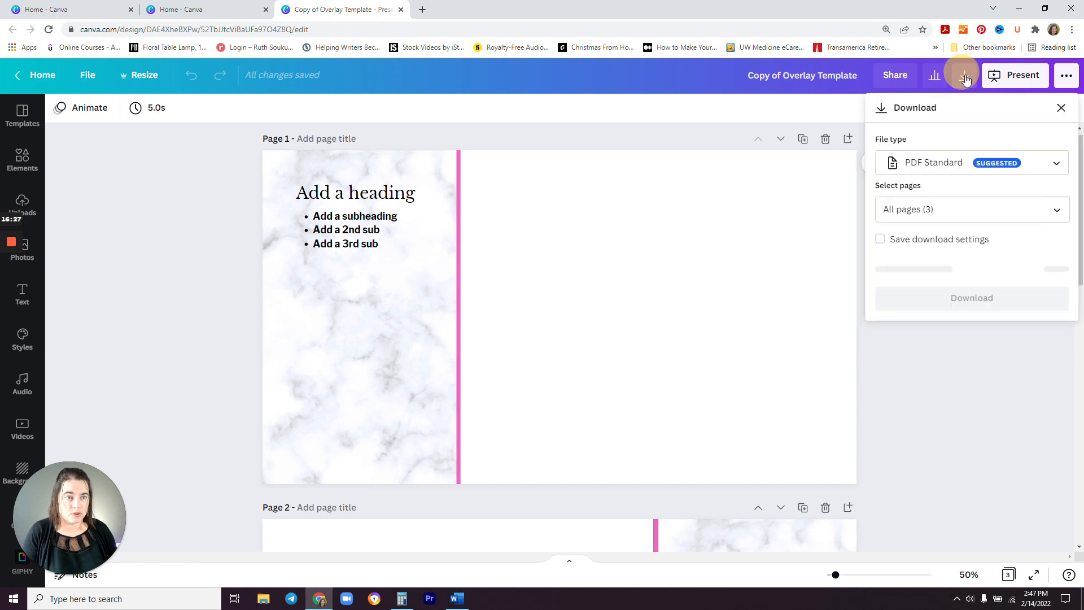
{"action": "left_click", "coordinate": [941, 163]}
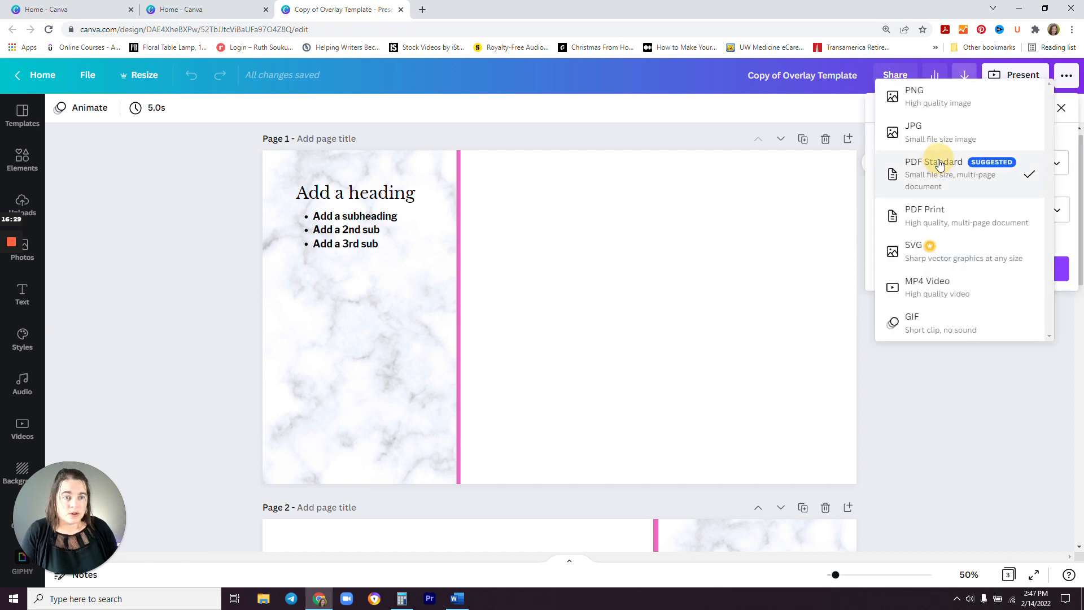
{"action": "left_click", "coordinate": [957, 109]}
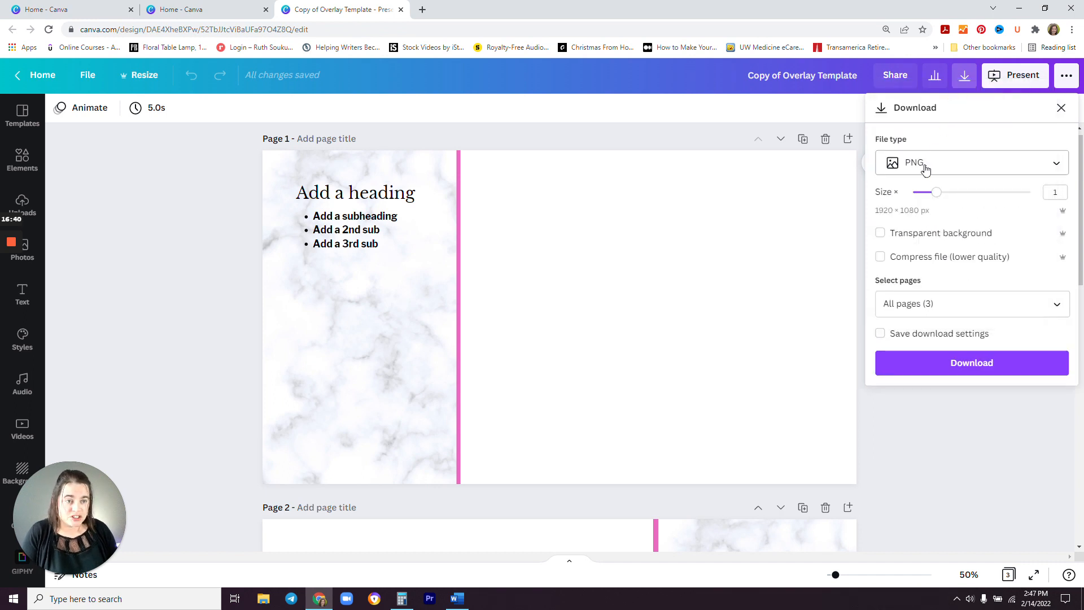
{"action": "left_click", "coordinate": [881, 234]}
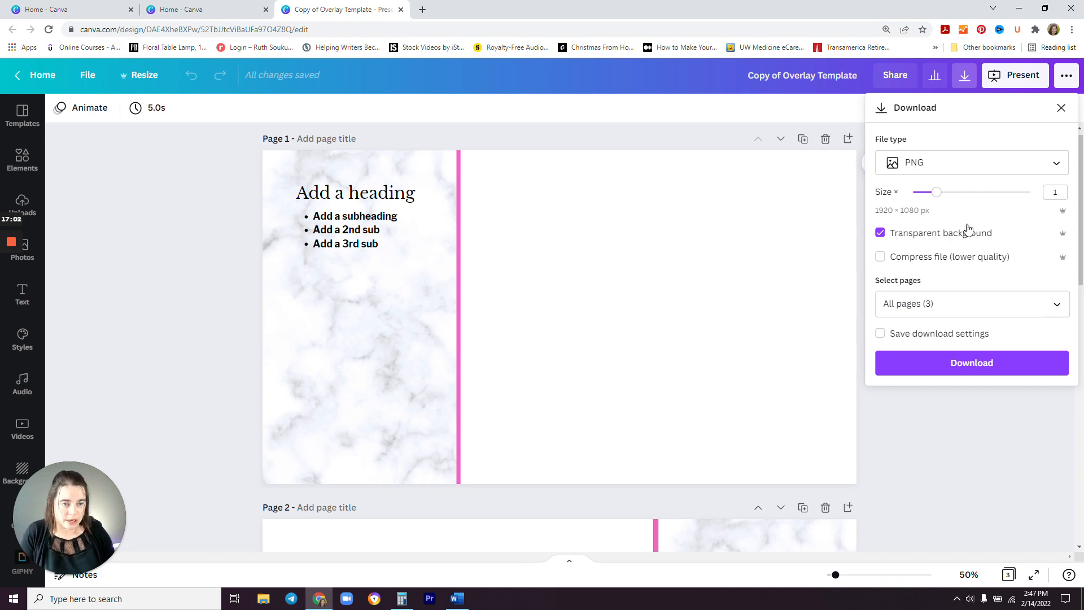
- Select all pages (1–3), download them, and dismiss the completion notices
{"action": "left_click", "coordinate": [1054, 309]}
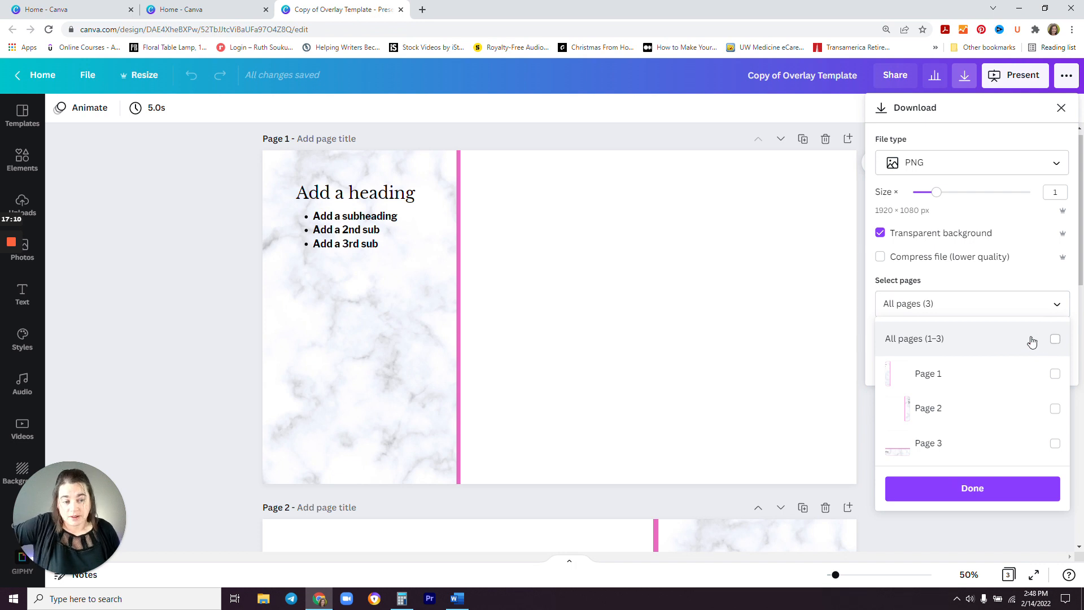
{"action": "left_click", "coordinate": [969, 492]}
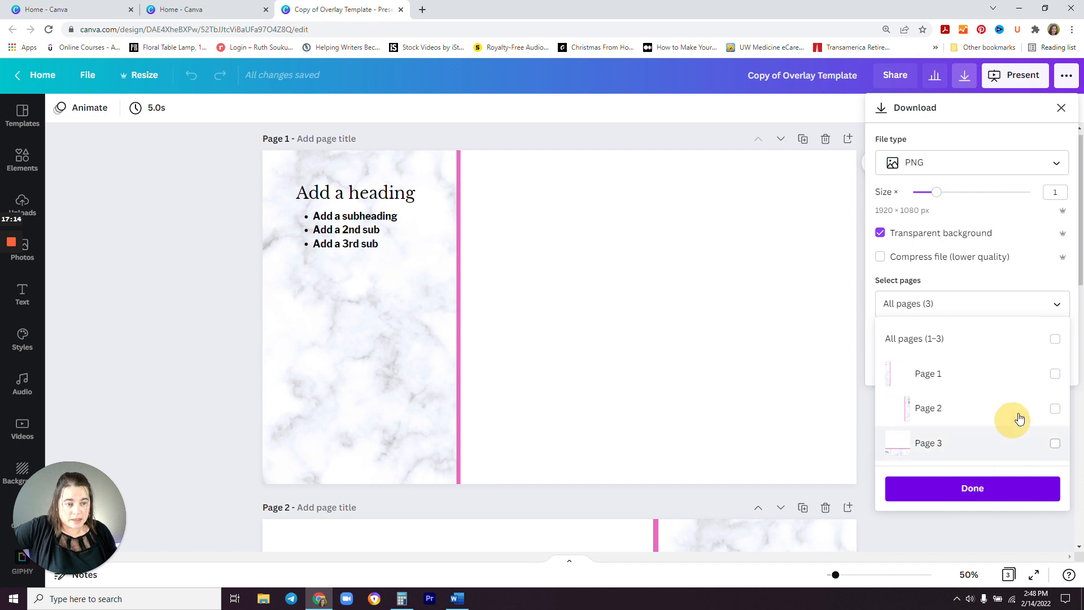
{"action": "left_click", "coordinate": [1054, 338]}
{"action": "left_click", "coordinate": [975, 492]}
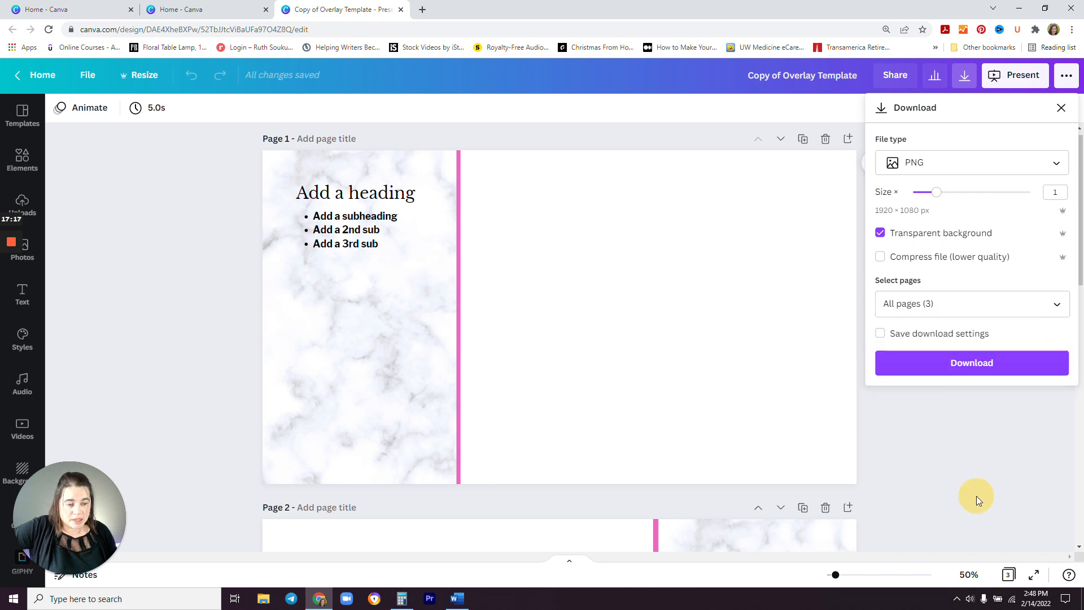
{"action": "left_click", "coordinate": [967, 368]}
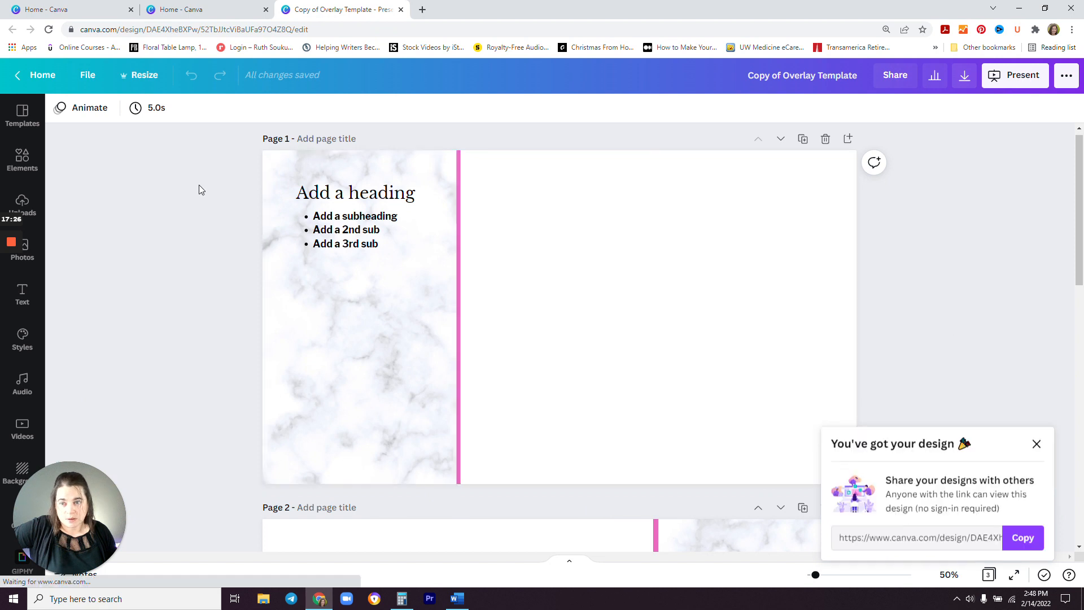
{"action": "left_click", "coordinate": [931, 286]}
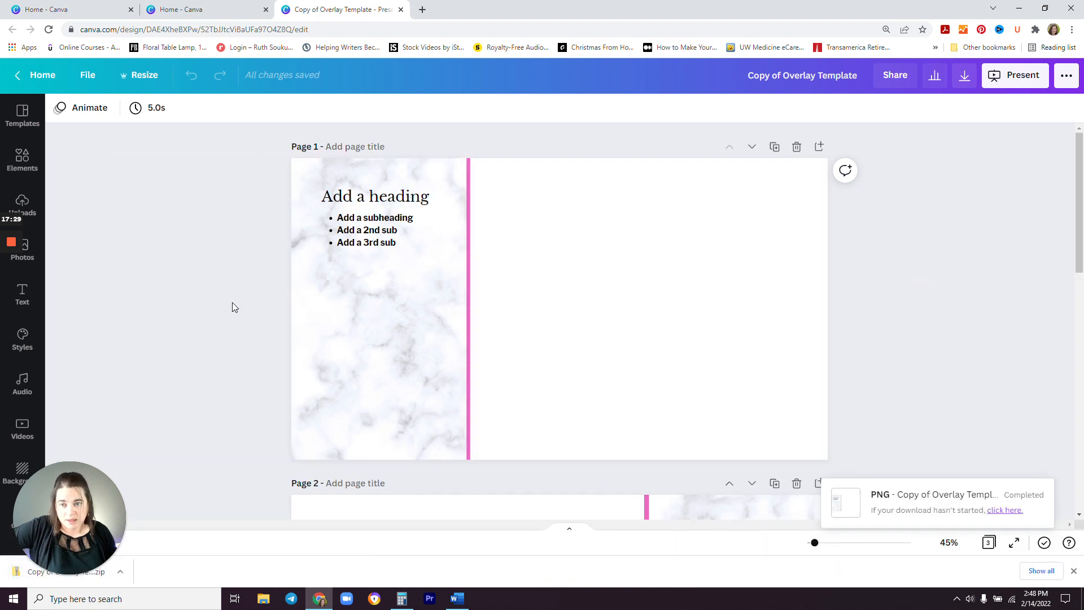
{"action": "left_click", "coordinate": [914, 338]}
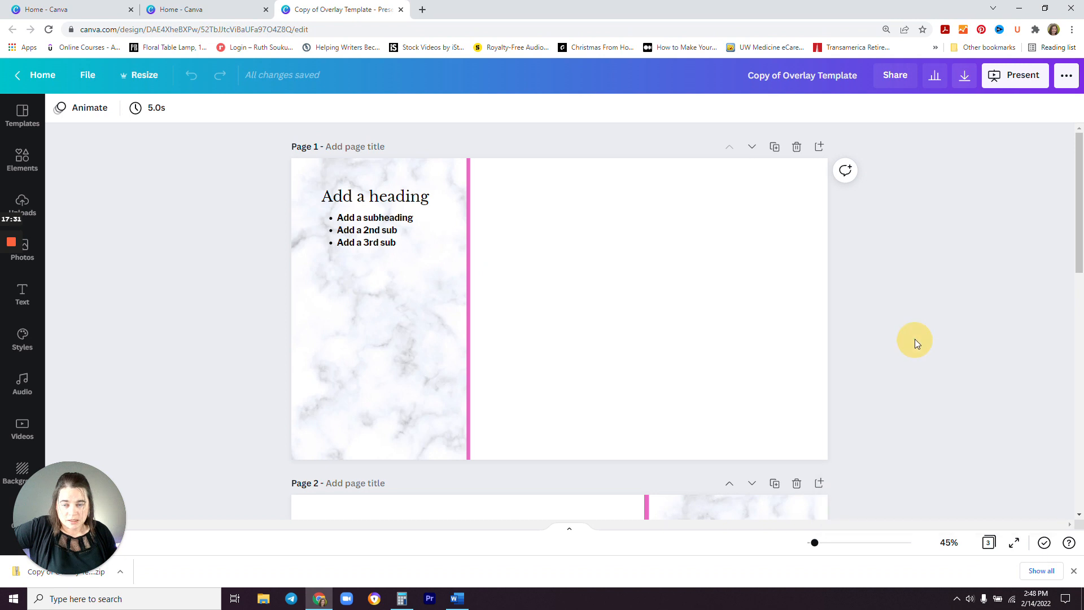
- Duplicate page 1, the layout with the marble panel on its left side
{"action": "scroll", "coordinate": [913, 330], "scroll_direction": "down", "scroll_amount": 2}
{"action": "scroll", "coordinate": [913, 331], "scroll_direction": "up", "scroll_amount": 2}
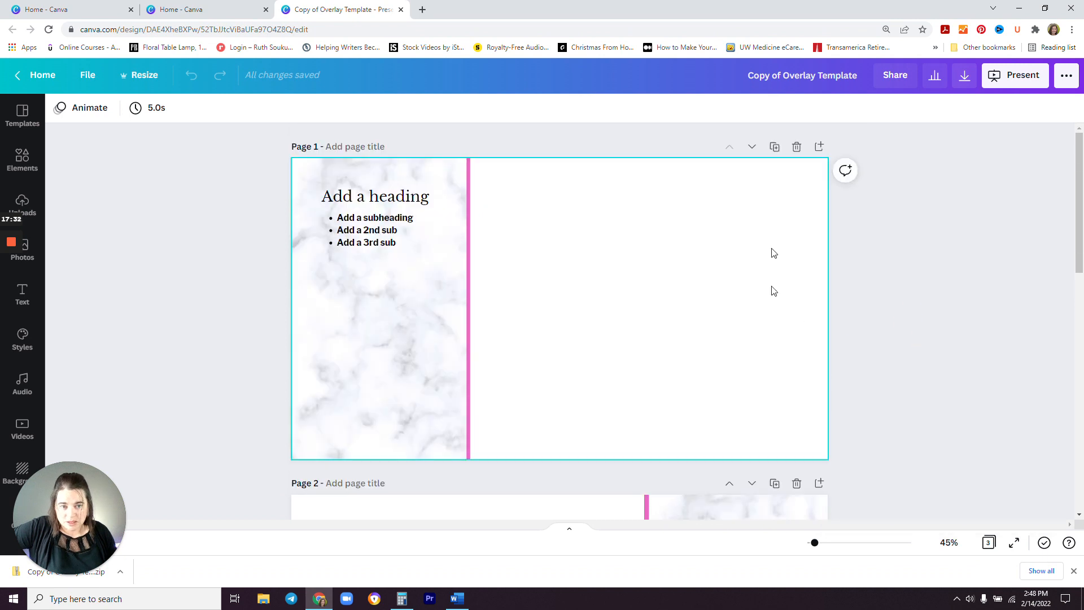
{"action": "left_click", "coordinate": [774, 147]}
{"action": "scroll", "coordinate": [766, 189], "scroll_direction": "up", "scroll_amount": 5}
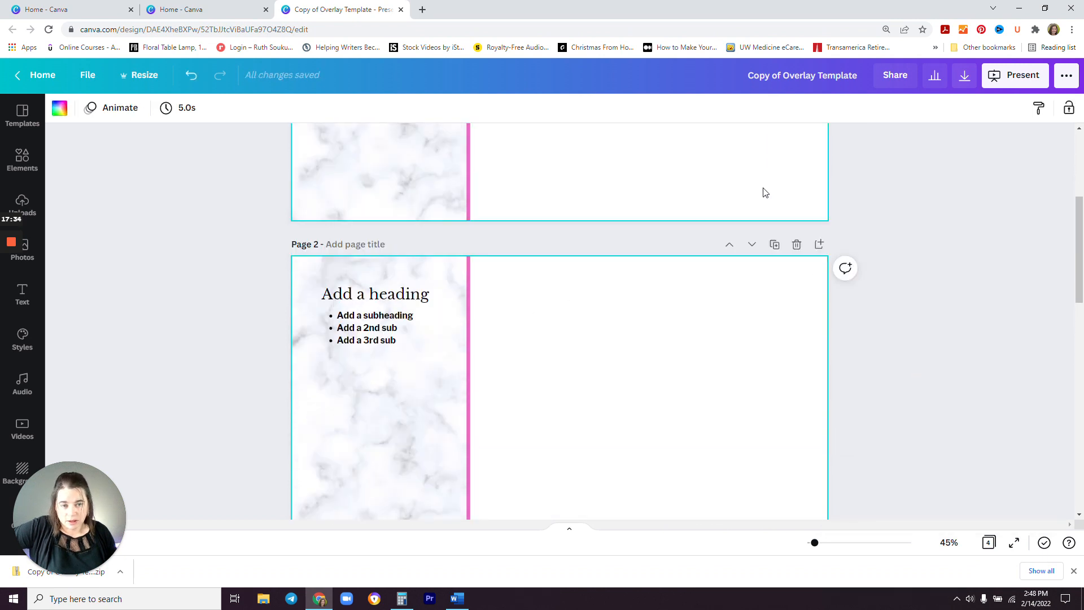